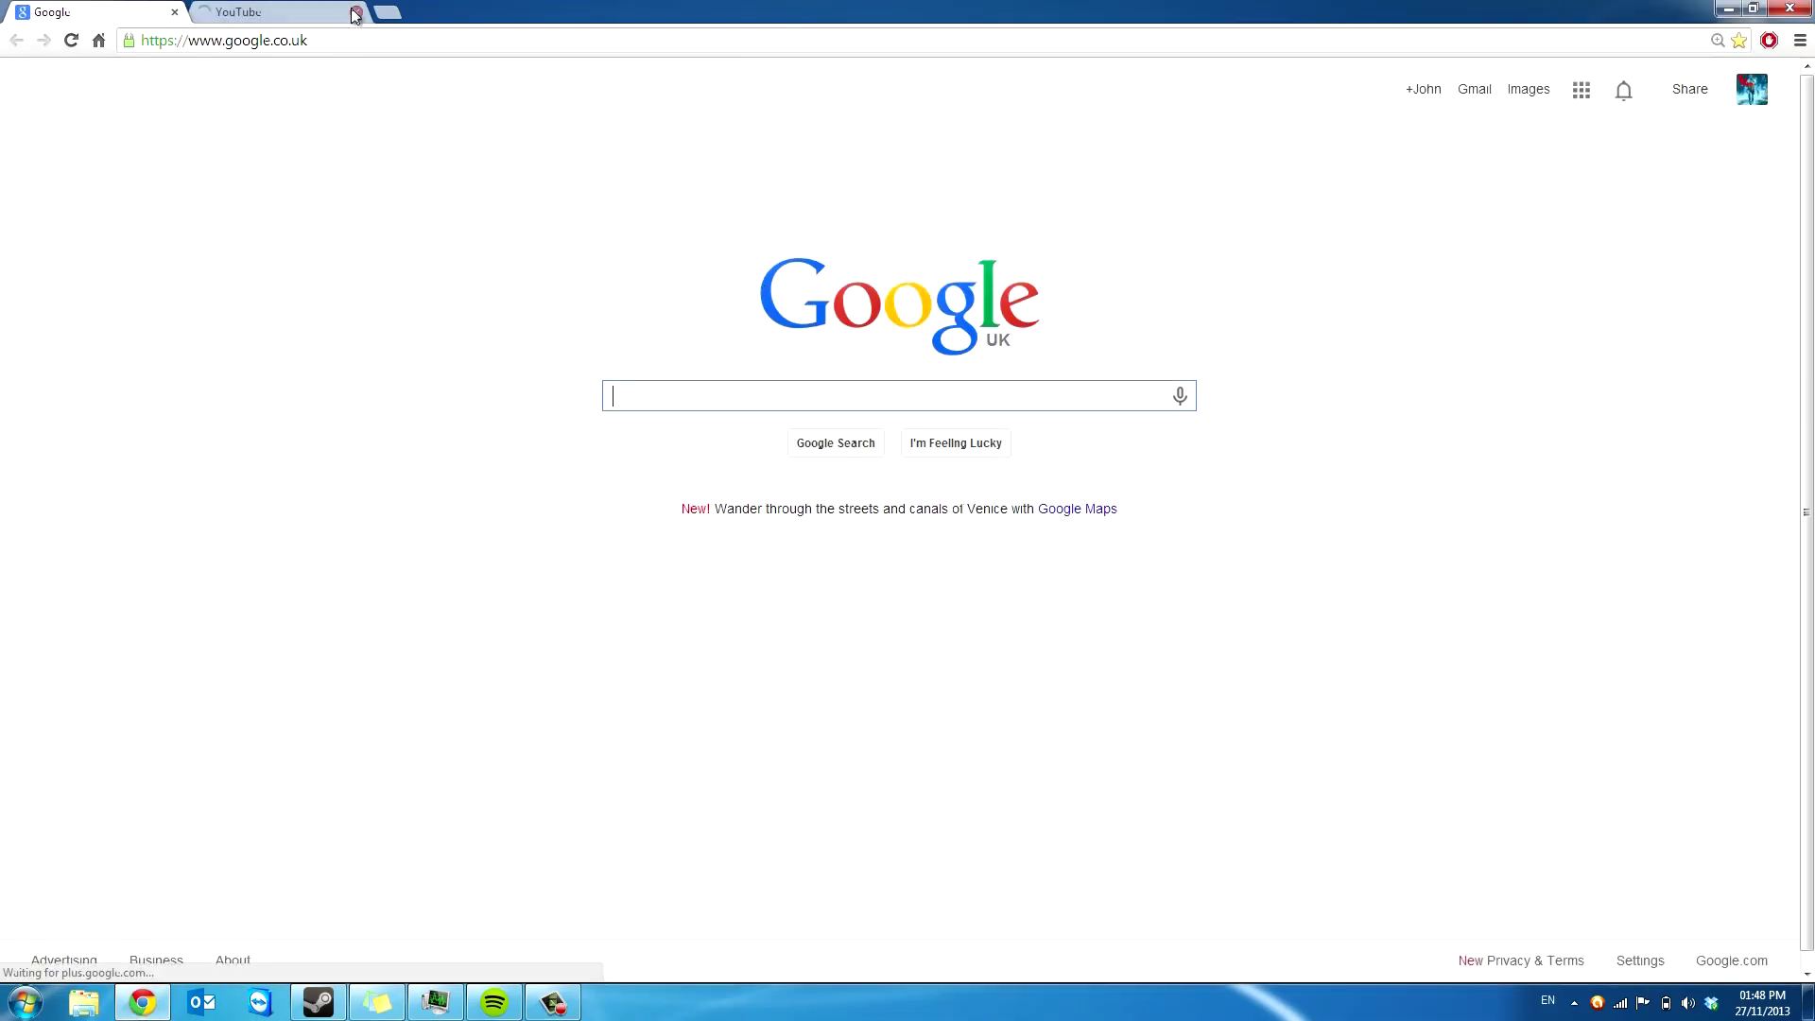
pyautogui.click(356, 11)
pyautogui.click(352, 41)
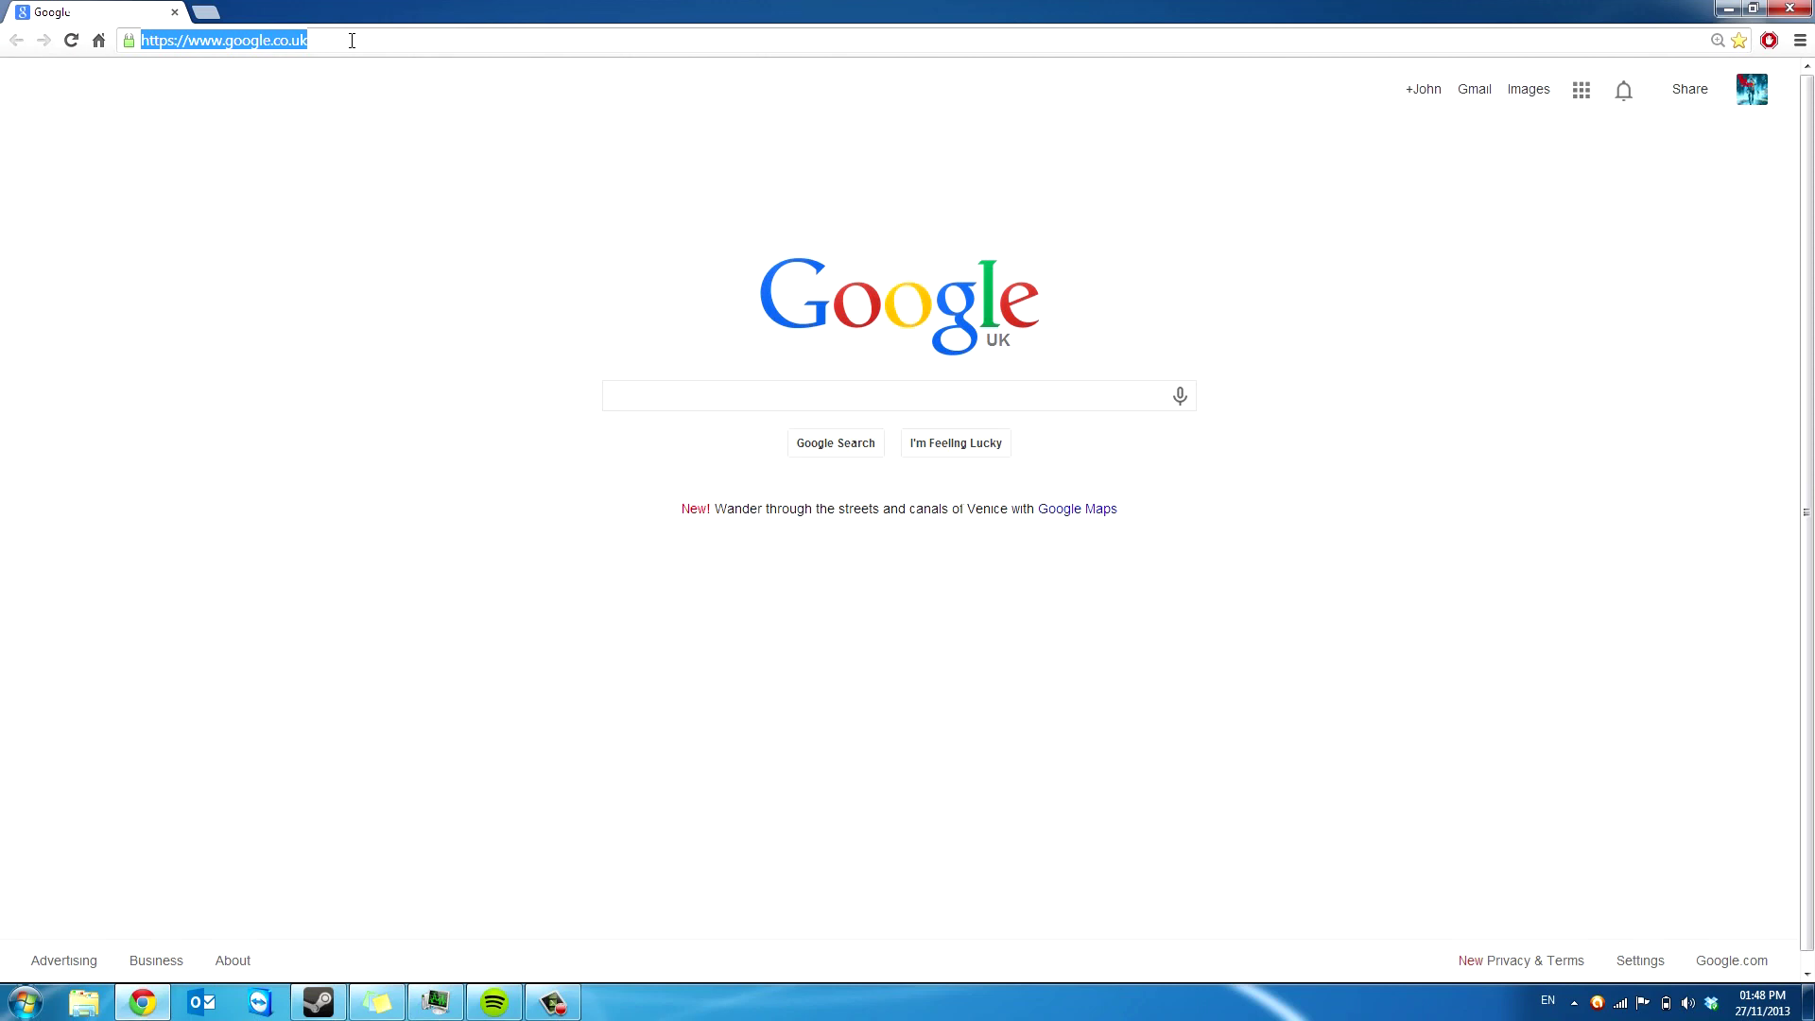
pyautogui.write('www.')
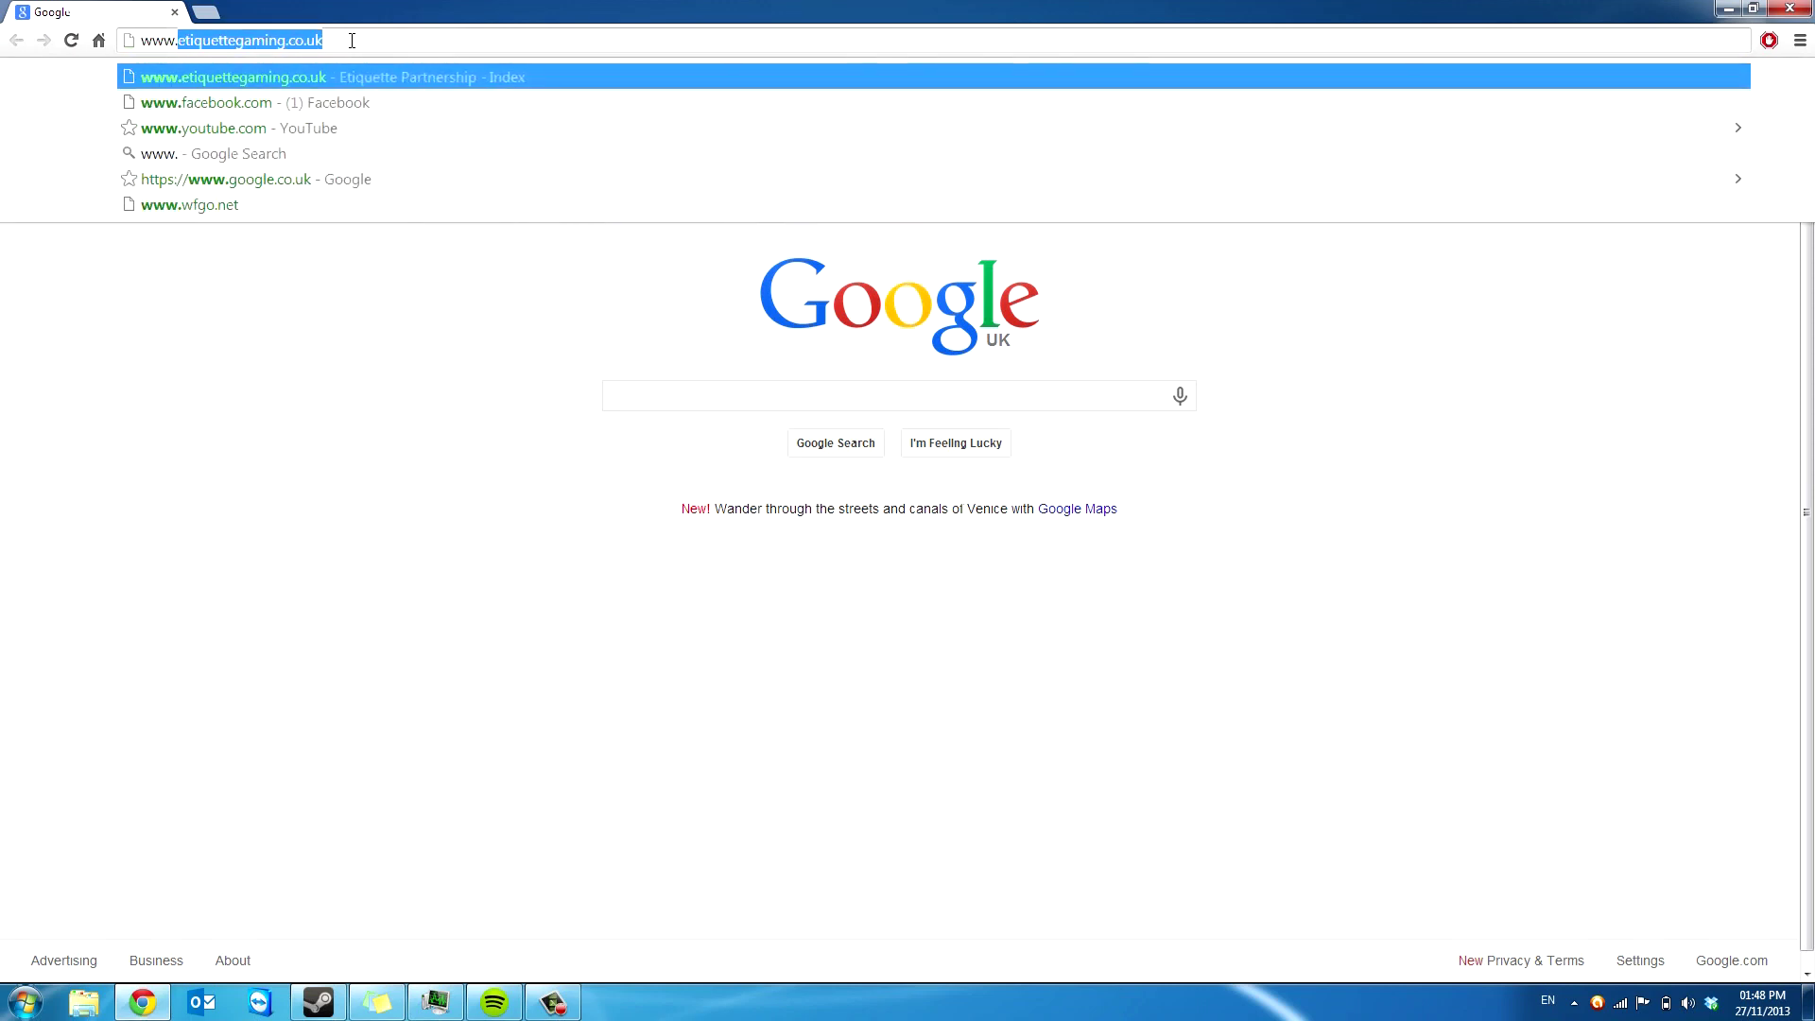
pyautogui.write('teamspeak.com')
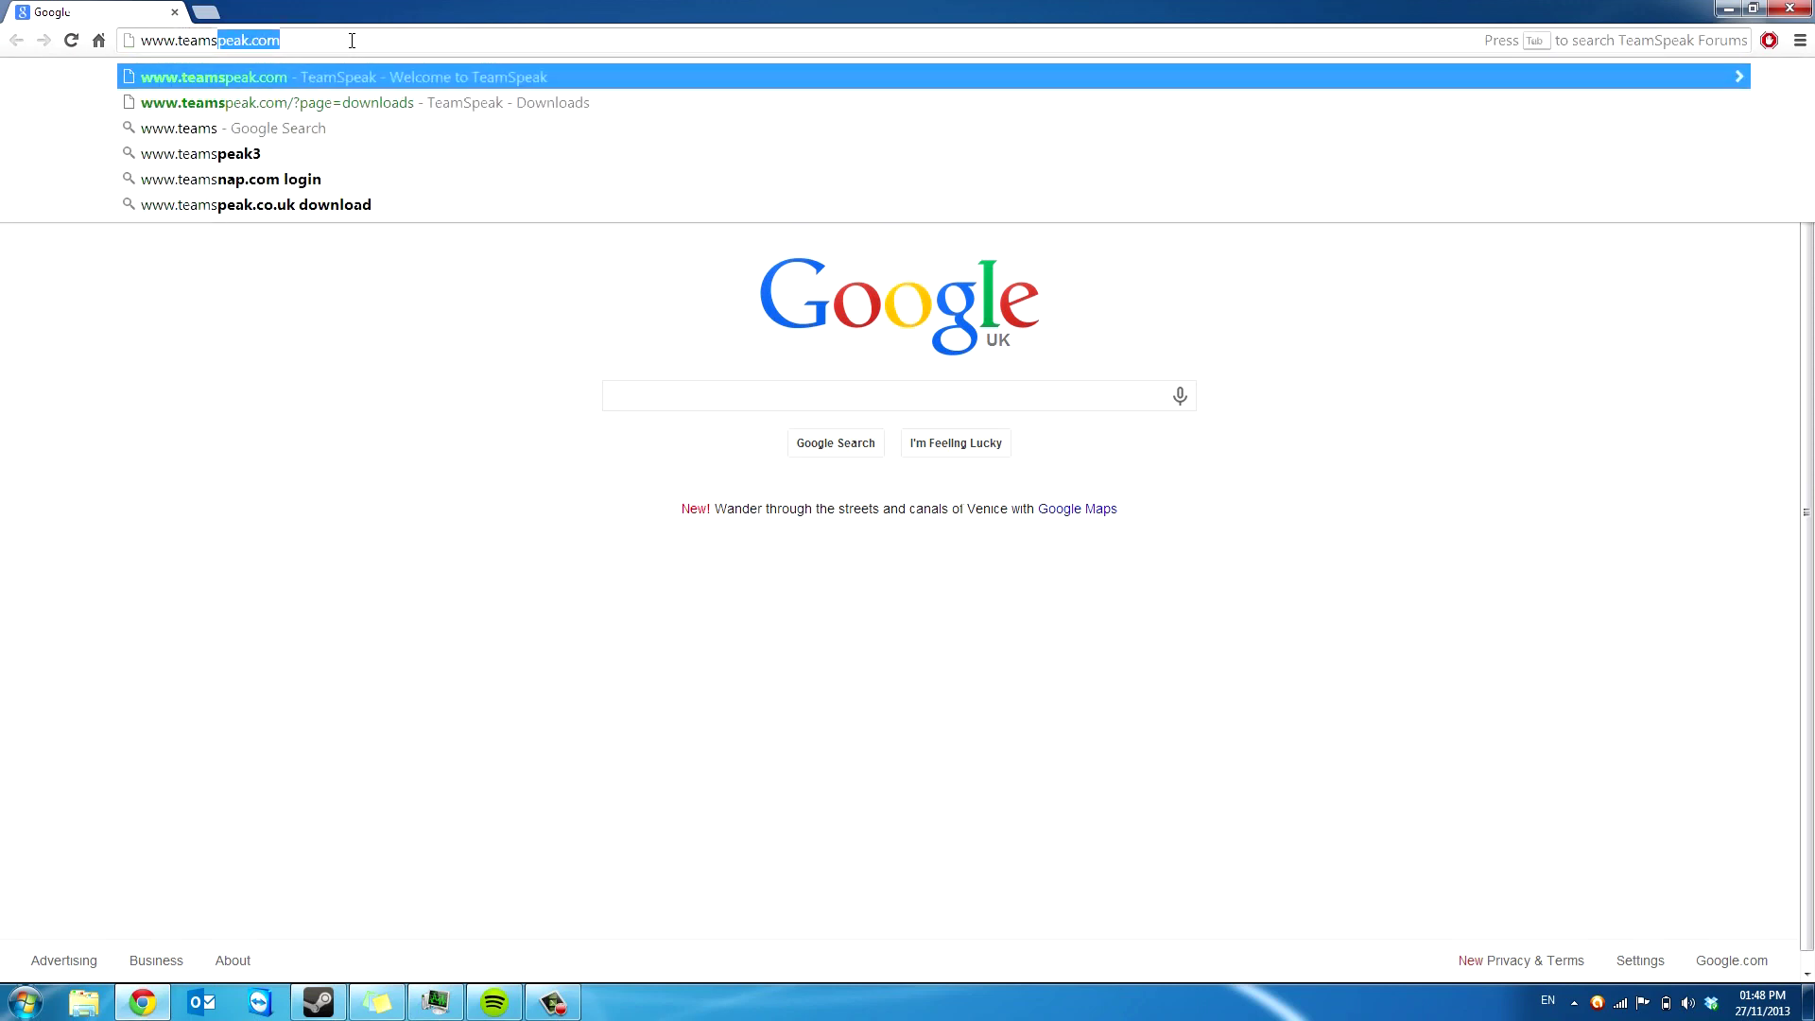
pyautogui.press('Return')
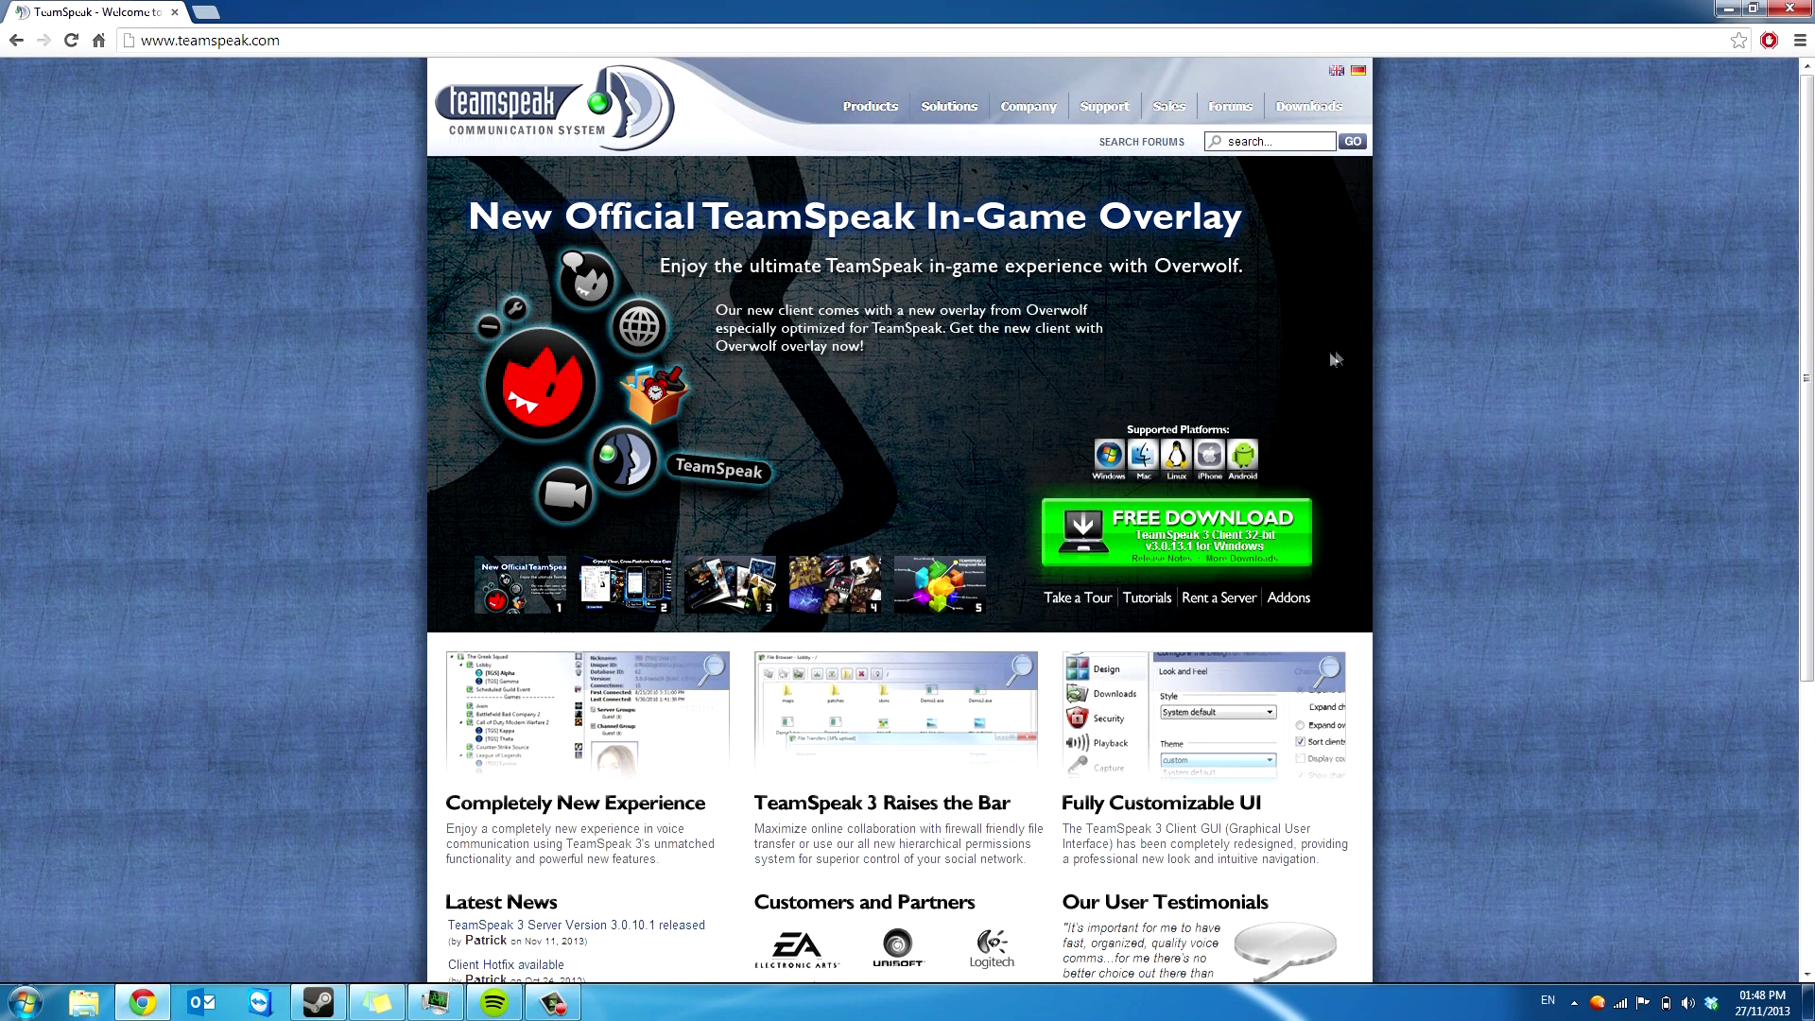
pyautogui.moveTo(1319, 115)
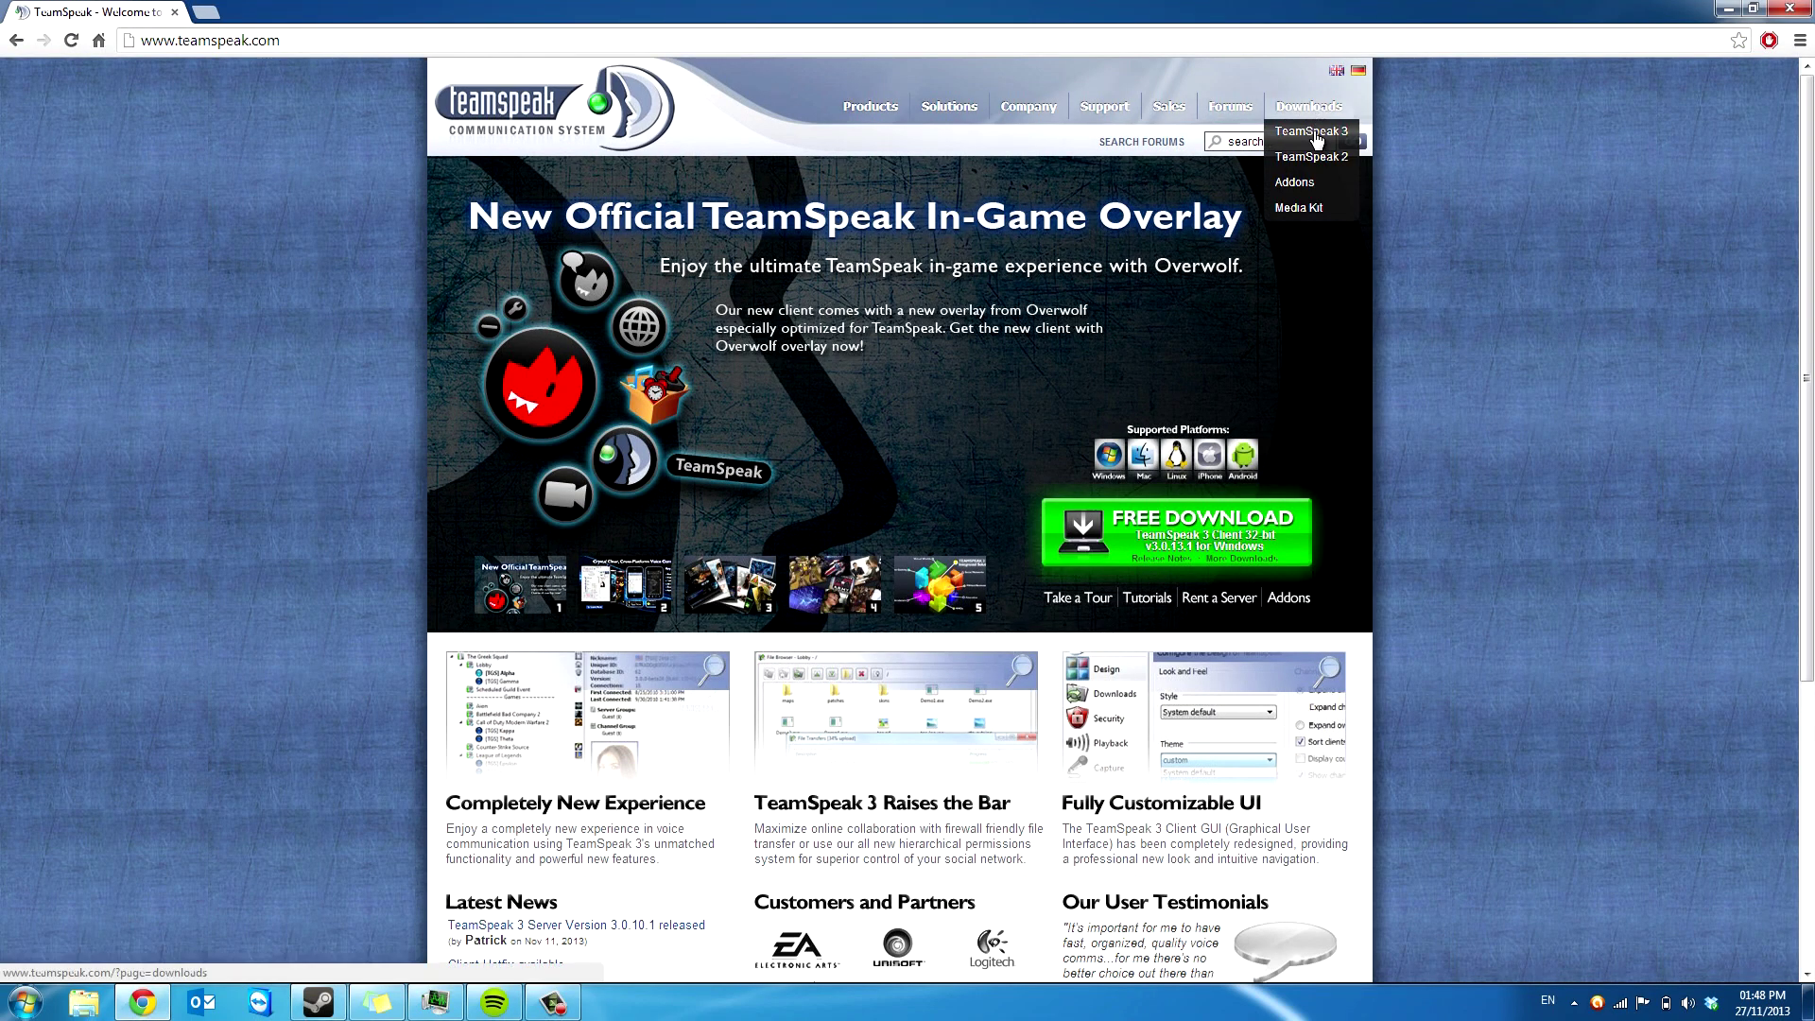
pyautogui.click(1317, 138)
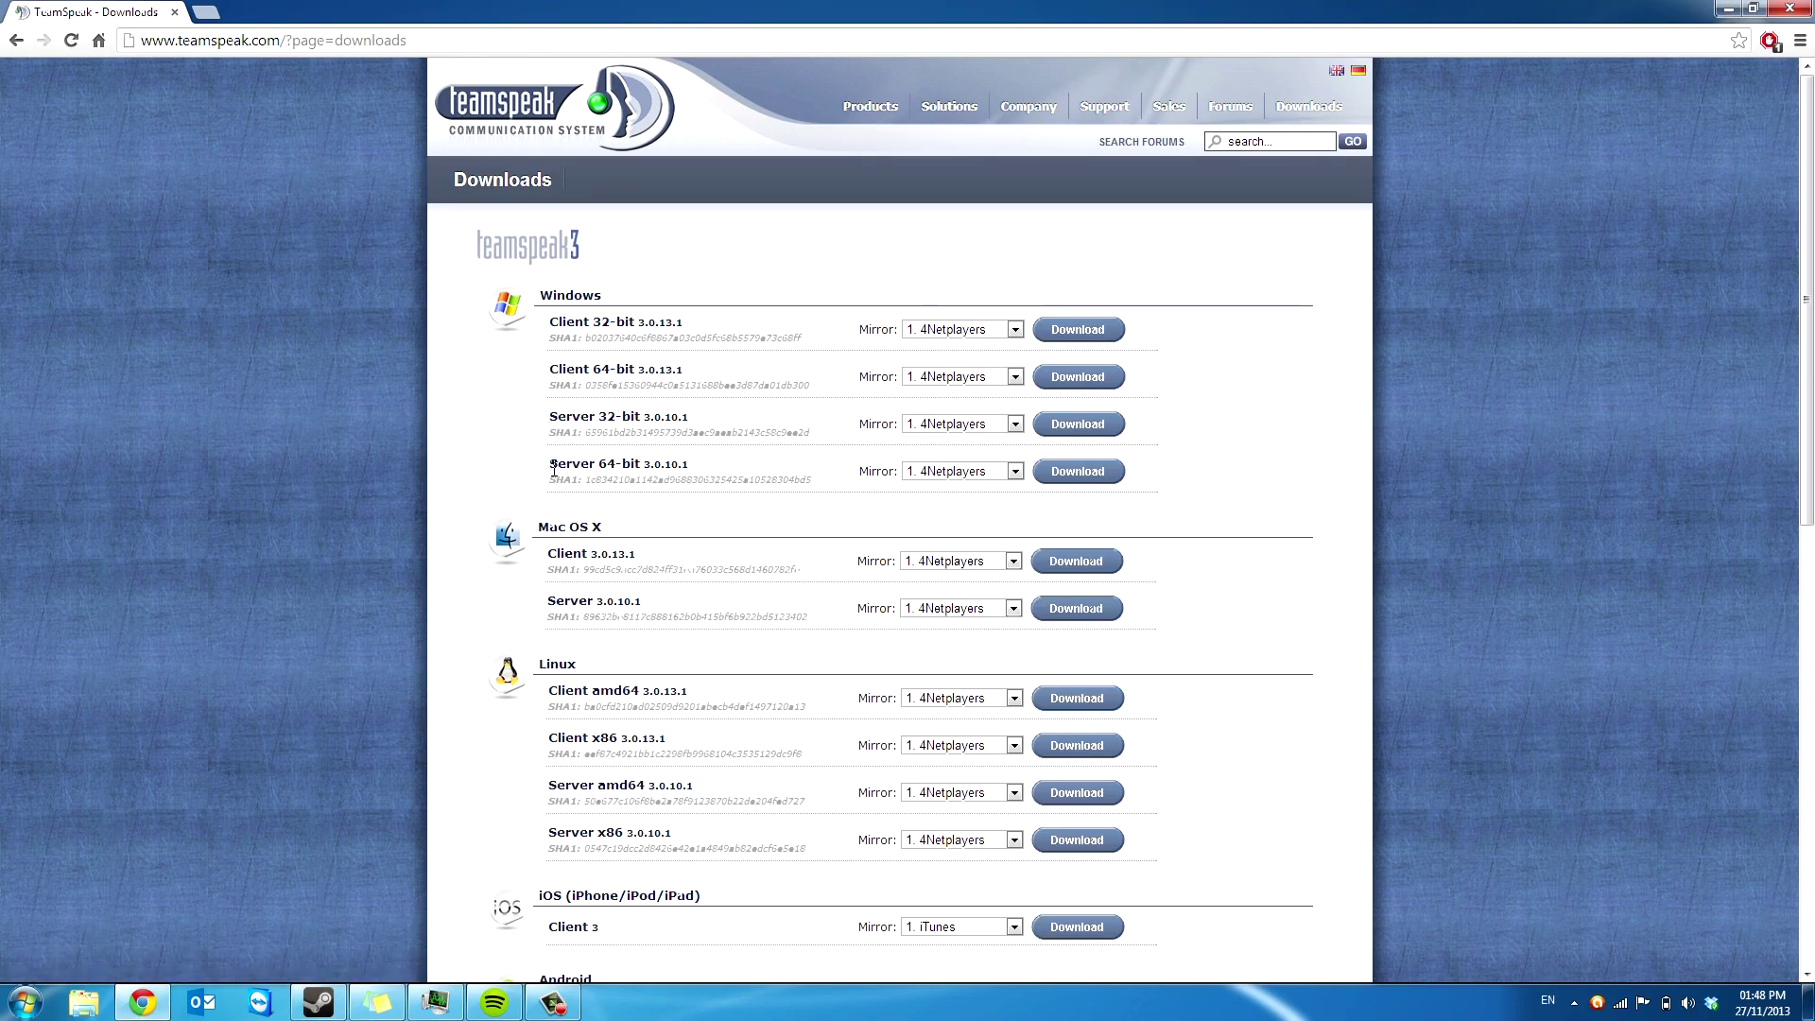
# - Check the Computer's System properties to confirm Windows 7 is 64-bit
pyautogui.click(24, 1005)
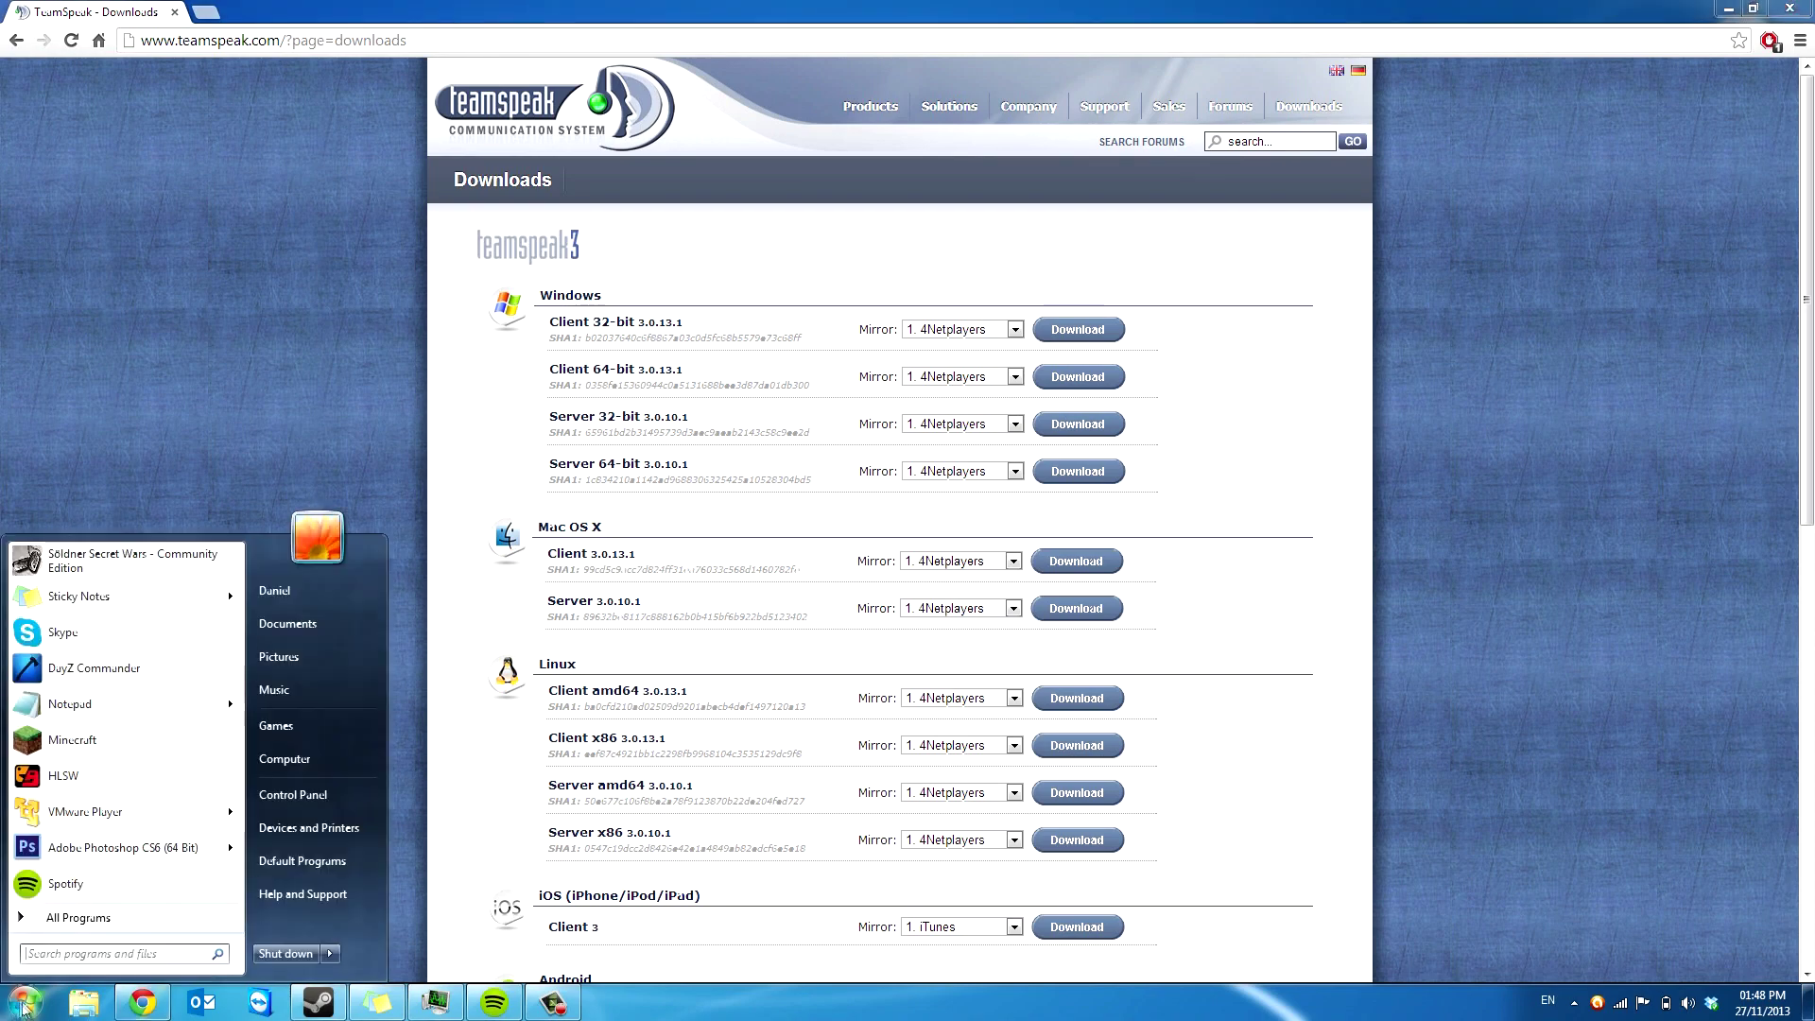
pyautogui.rightClick(282, 770)
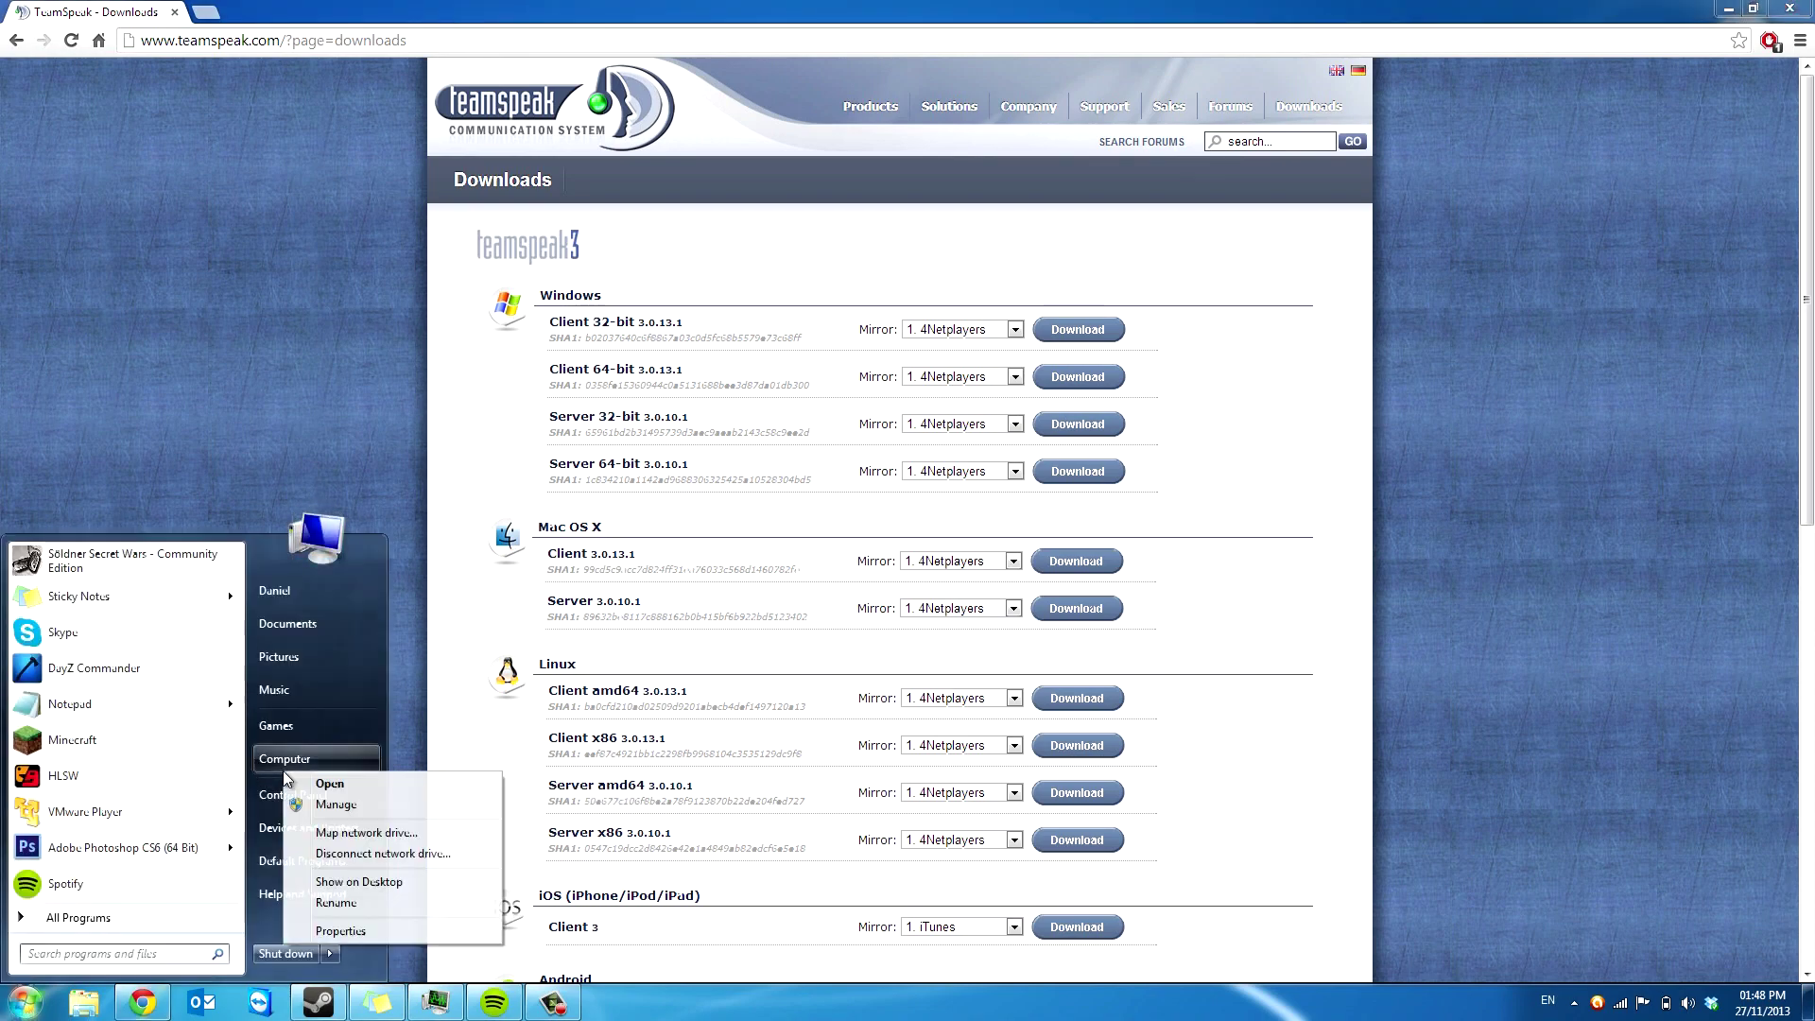
pyautogui.click(343, 933)
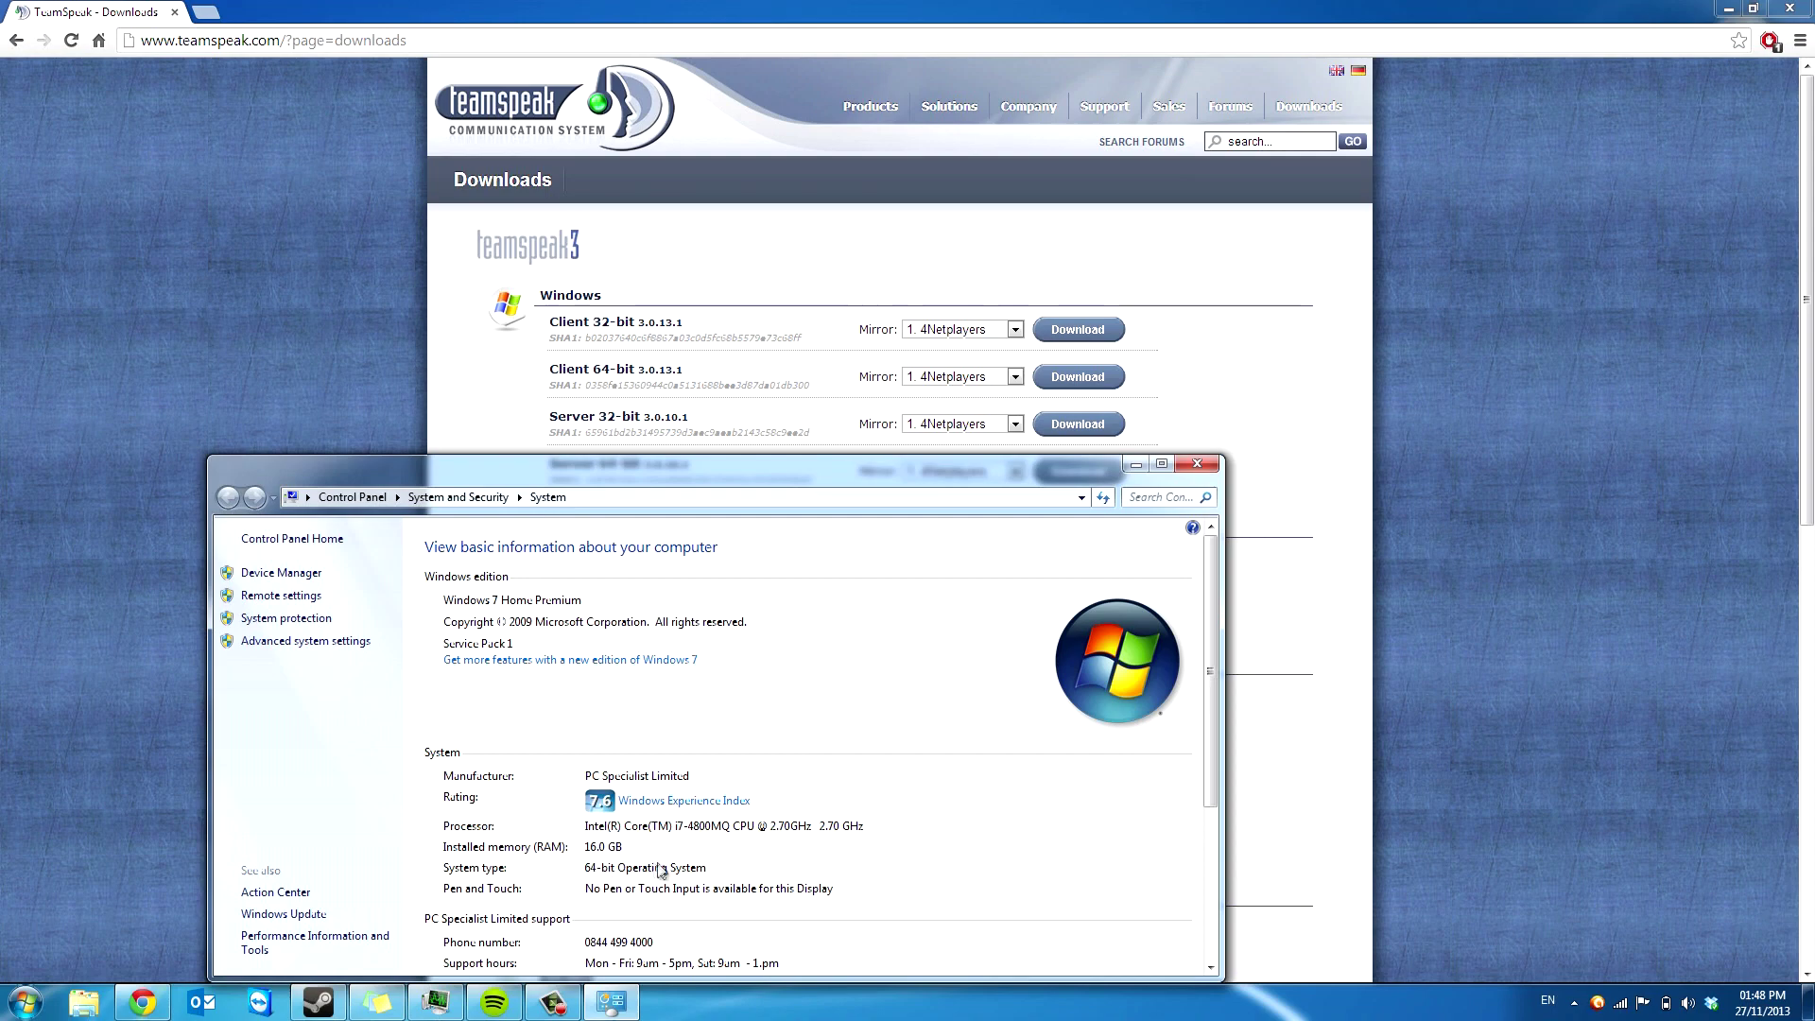
pyautogui.click(1193, 465)
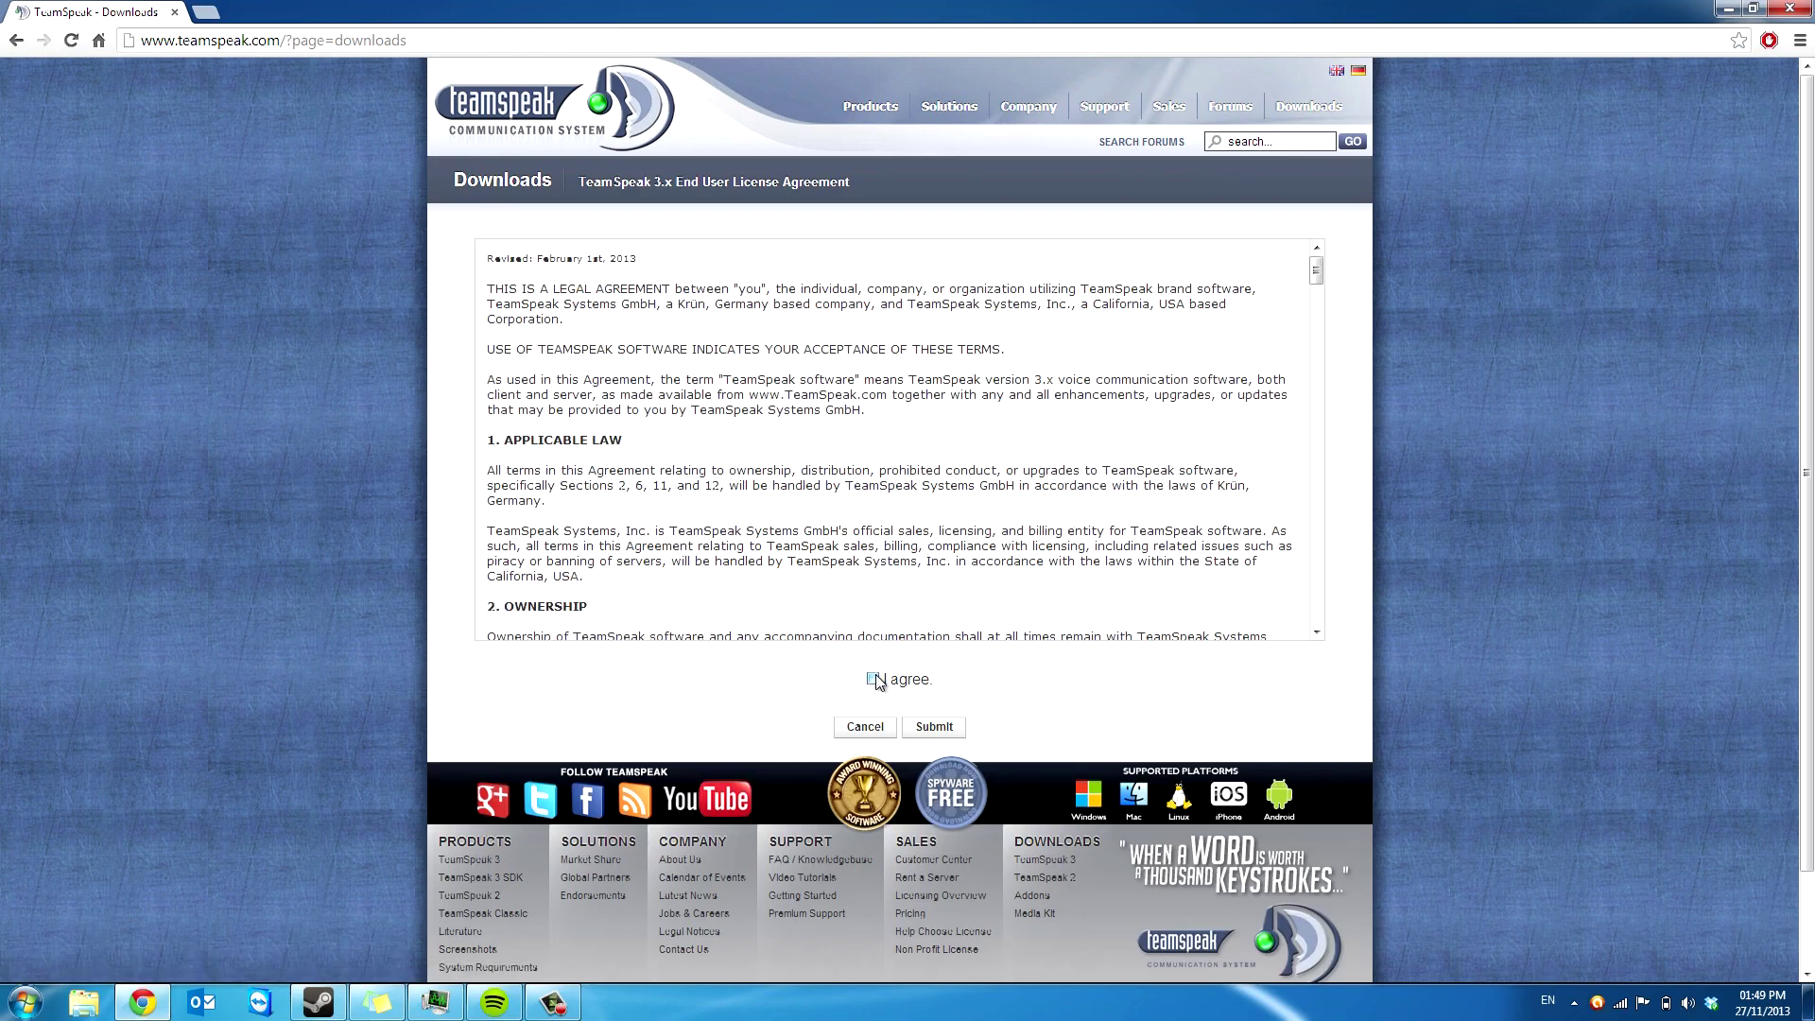
# - Accept the licence, skip the survey and download teamspeak3-server_win64-3.0.10.1.zip
pyautogui.click(933, 727)
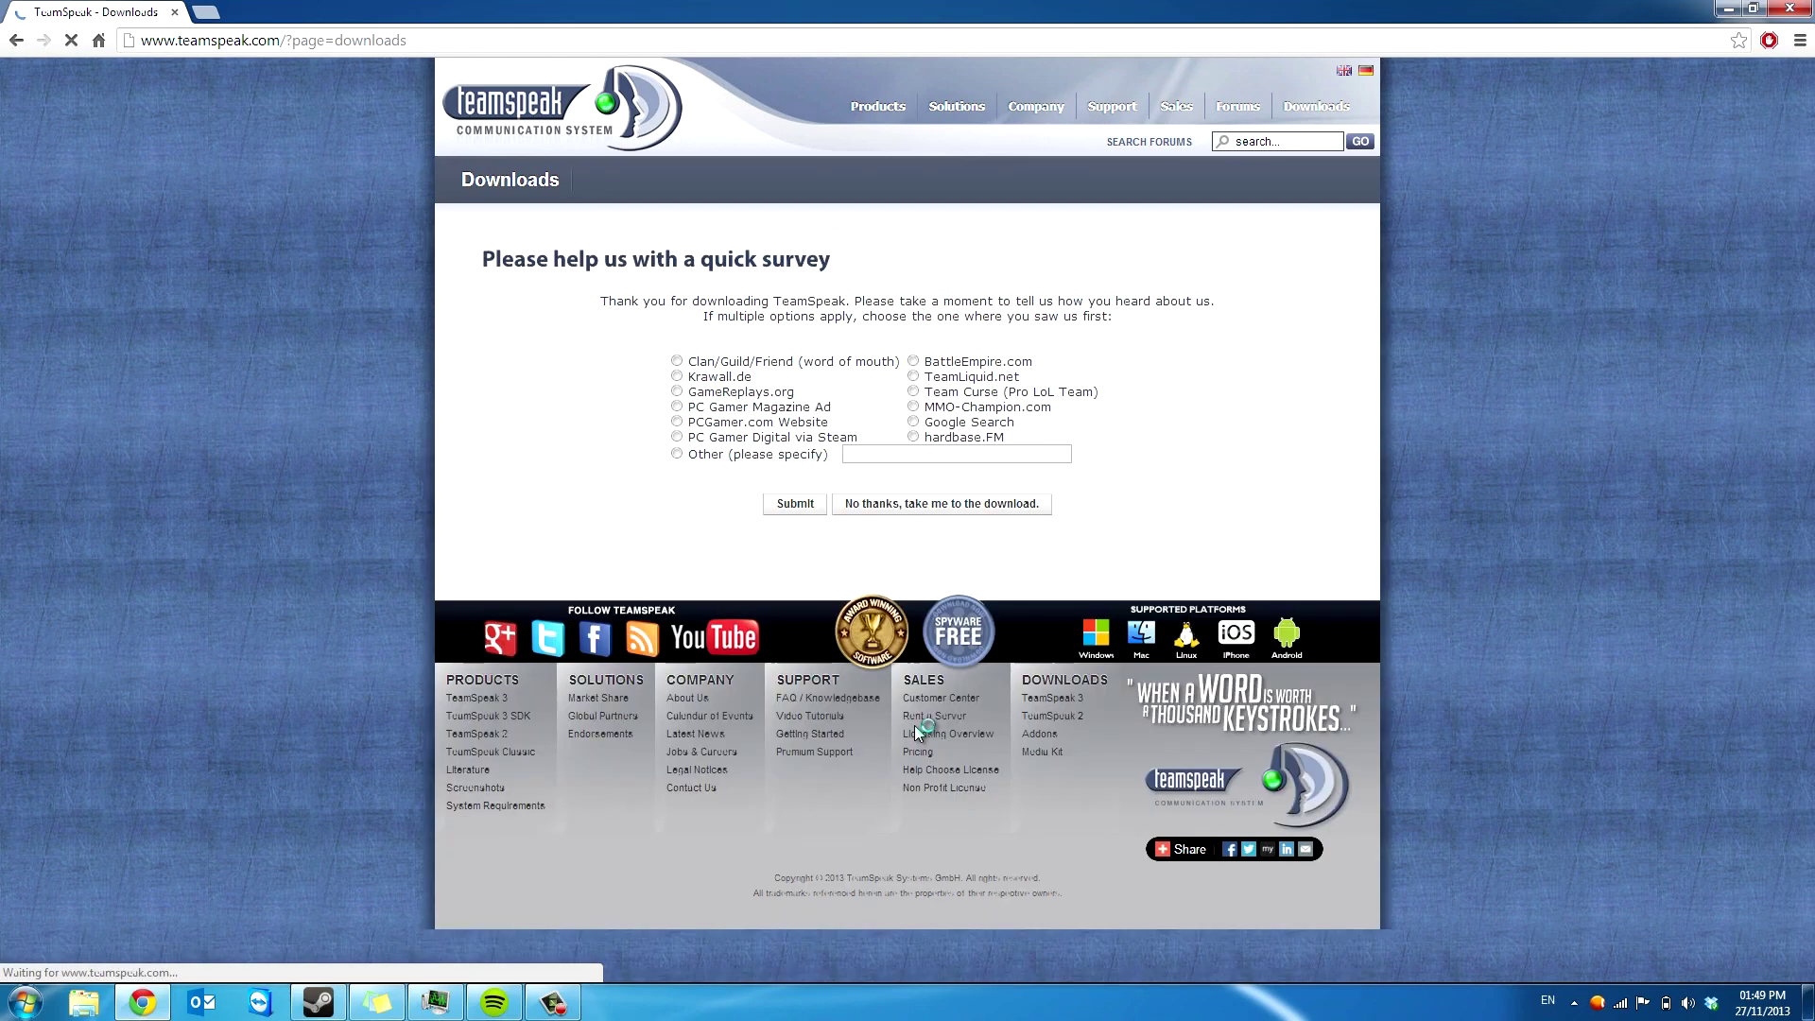
pyautogui.click(900, 508)
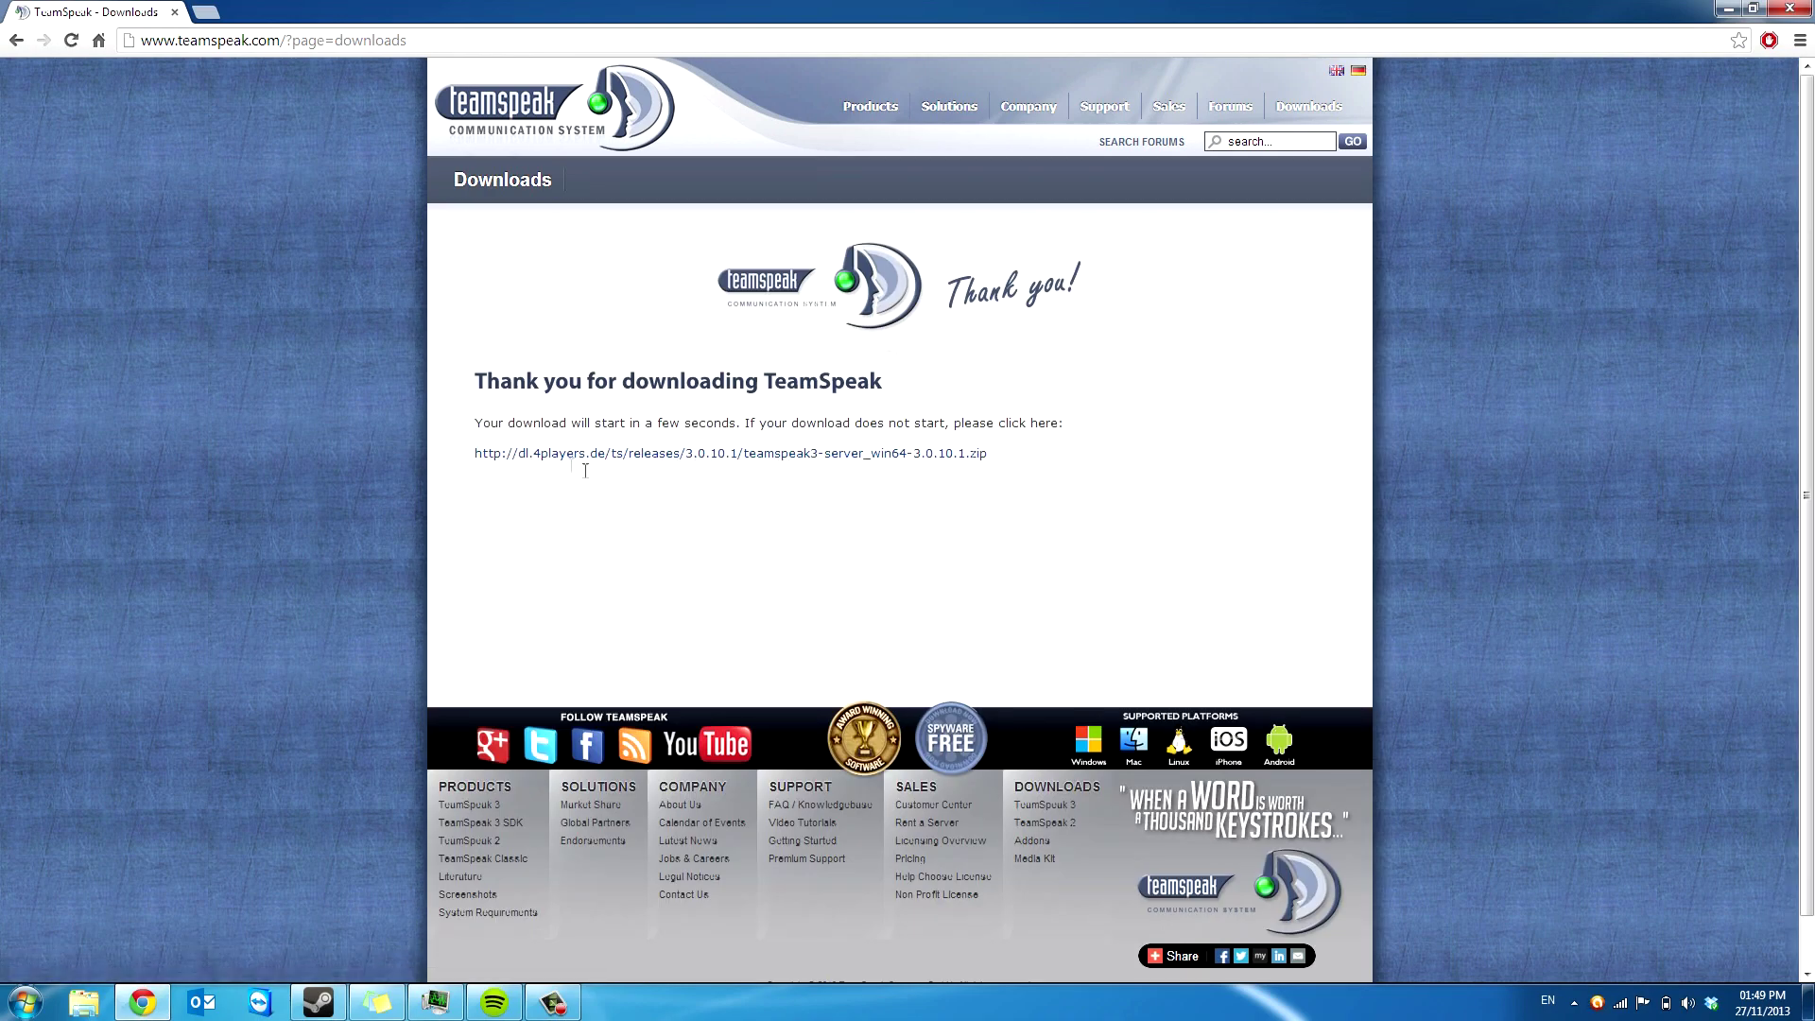
pyautogui.moveTo(585, 470); pyautogui.dragTo(478, 454)
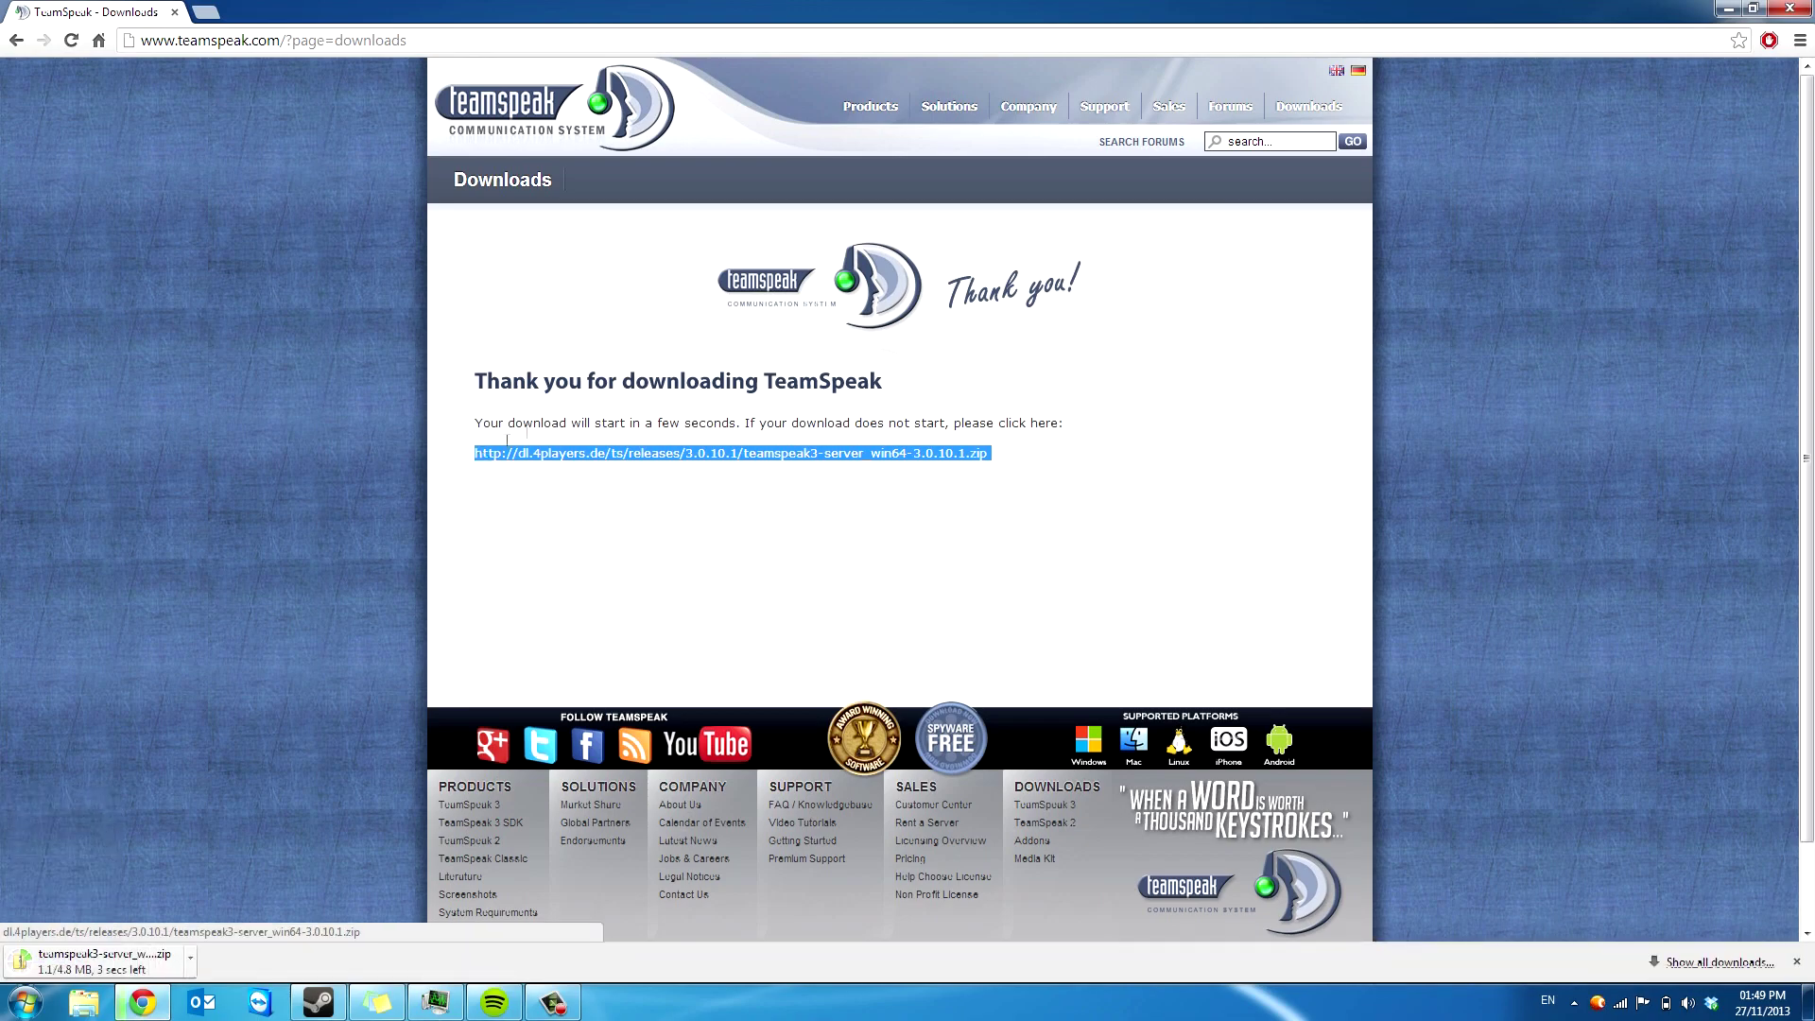
pyautogui.moveTo(681, 15); pyautogui.dragTo(1814, 203)
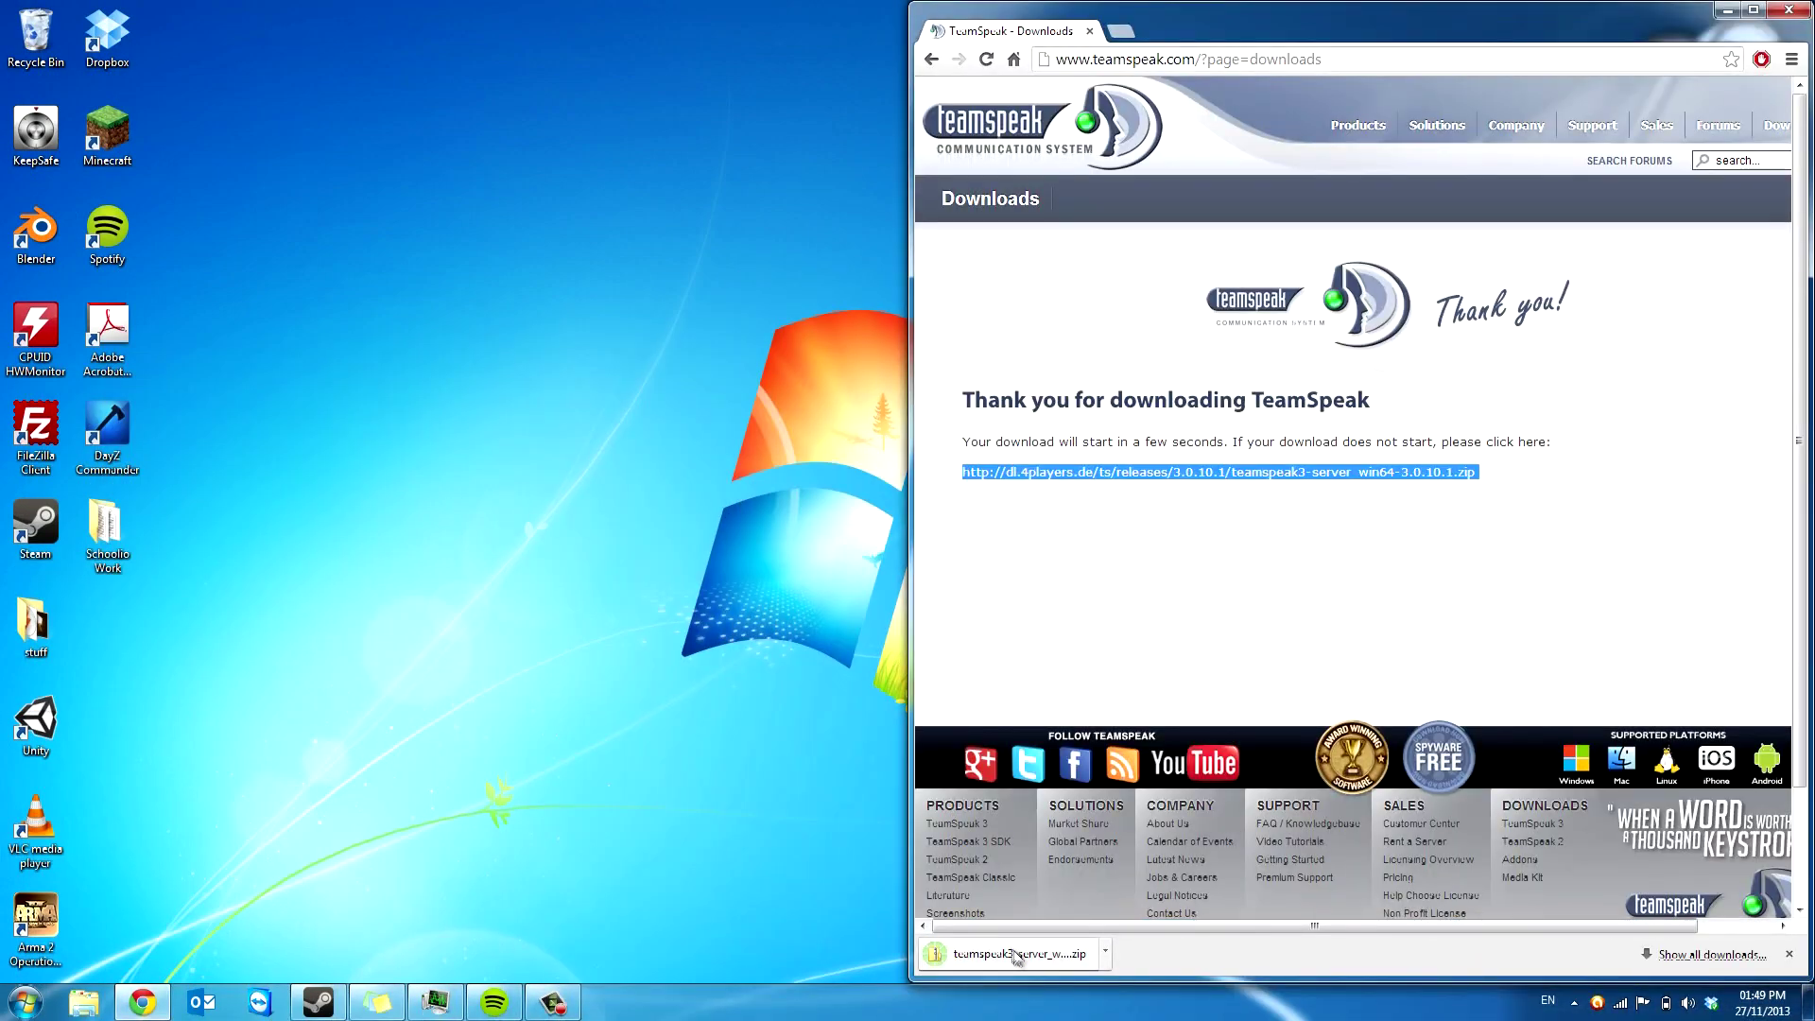
# - Put the server zip on the desktop and extract it into its own folder with 7-Zip
pyautogui.moveTo(1017, 955); pyautogui.dragTo(502, 600)
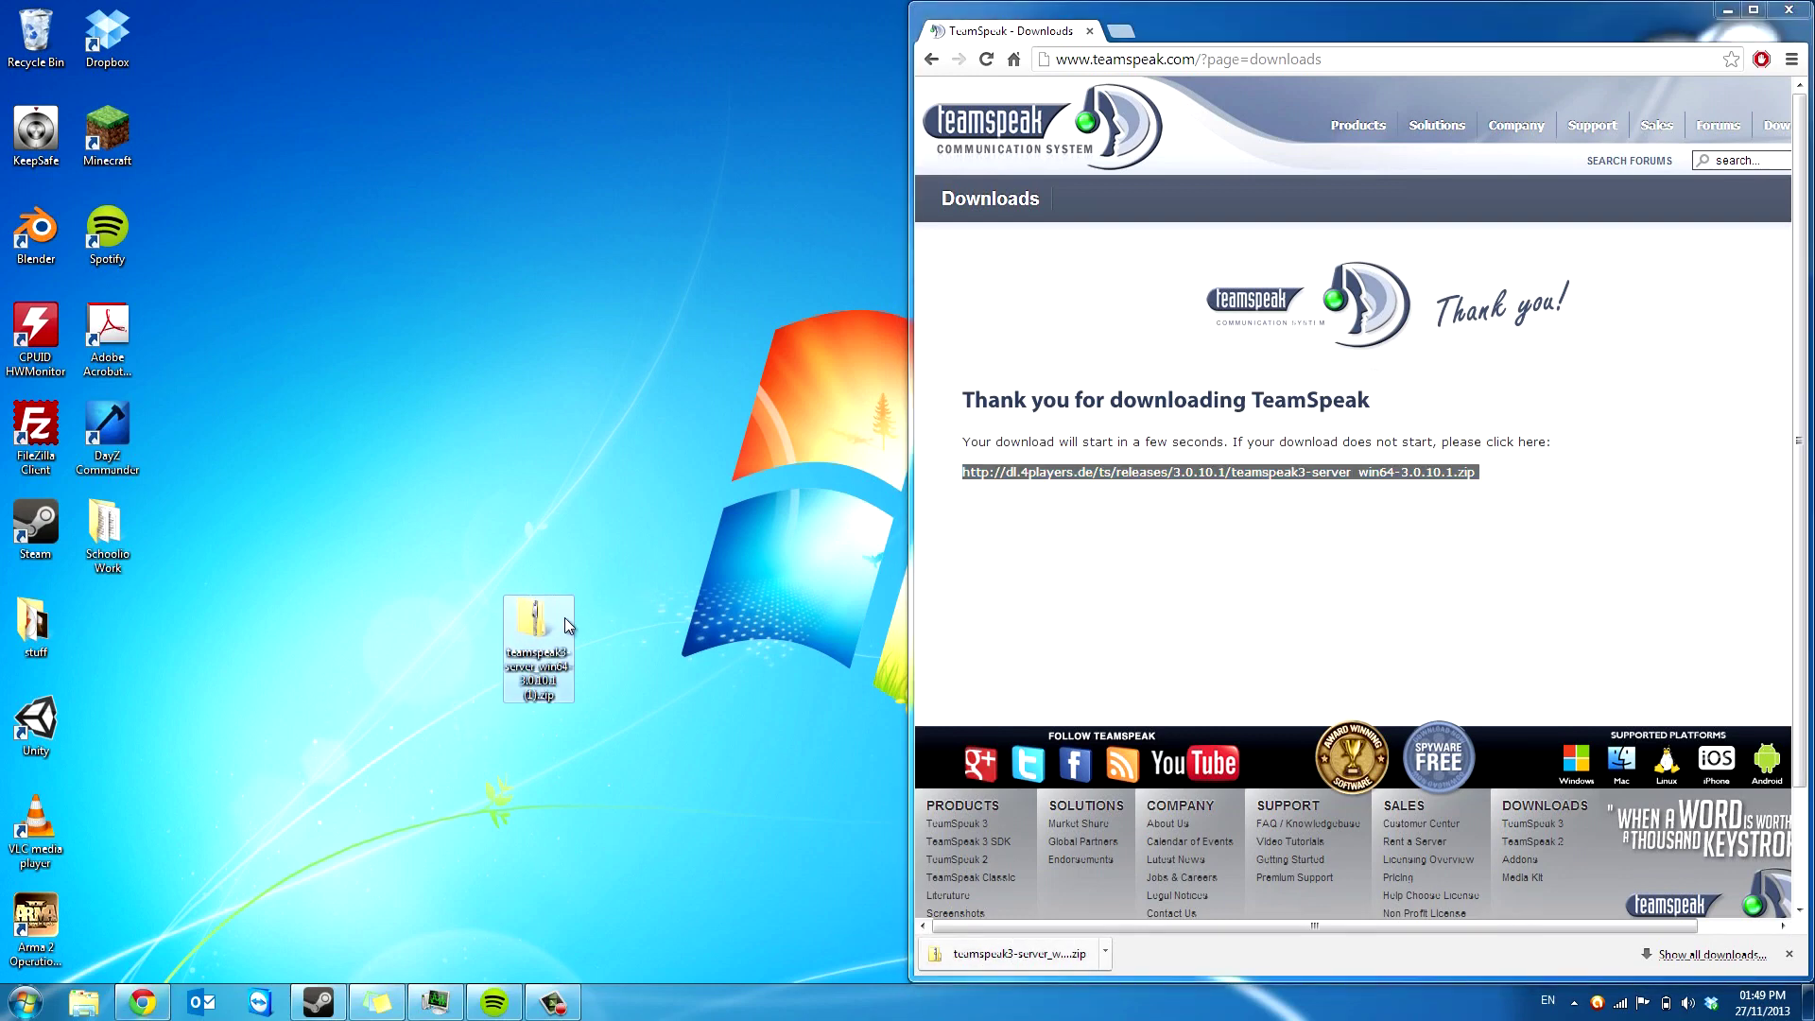
pyautogui.rightClick(567, 619)
pyautogui.click(538, 656)
pyautogui.click(541, 660)
pyautogui.rightClick(573, 633)
pyautogui.rightClick(552, 634)
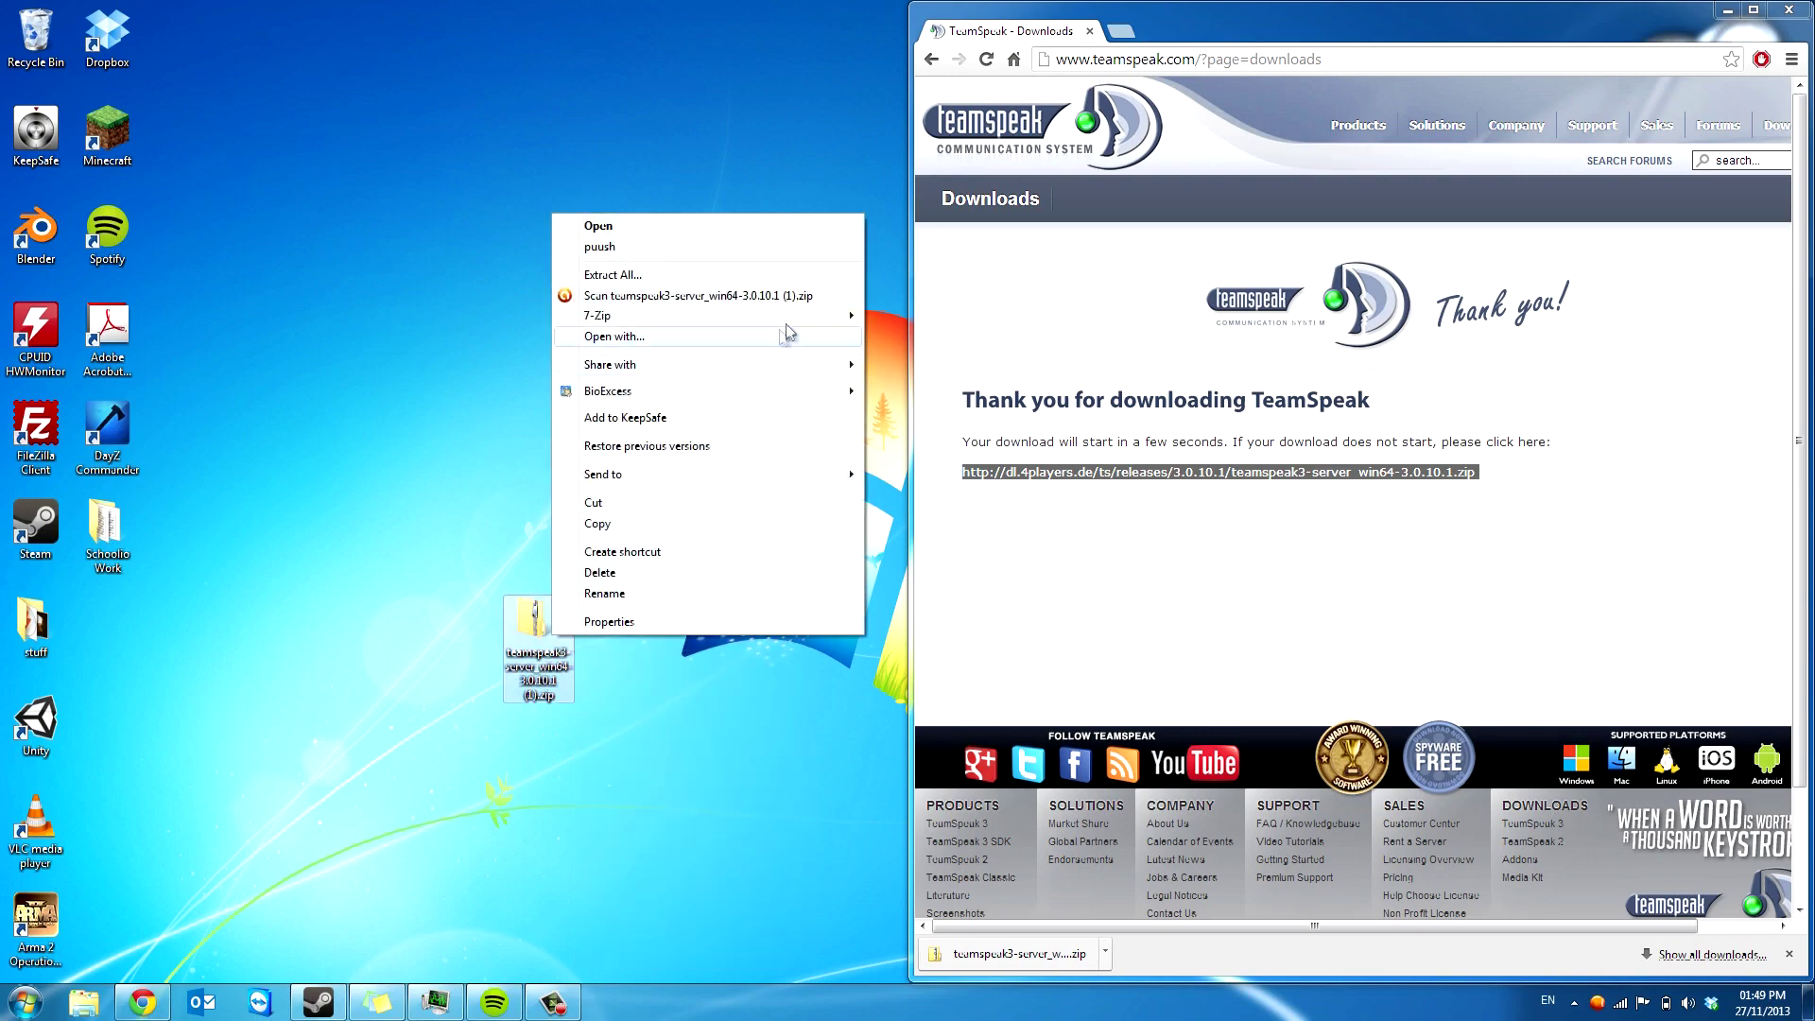
pyautogui.moveTo(794, 318)
pyautogui.click(984, 378)
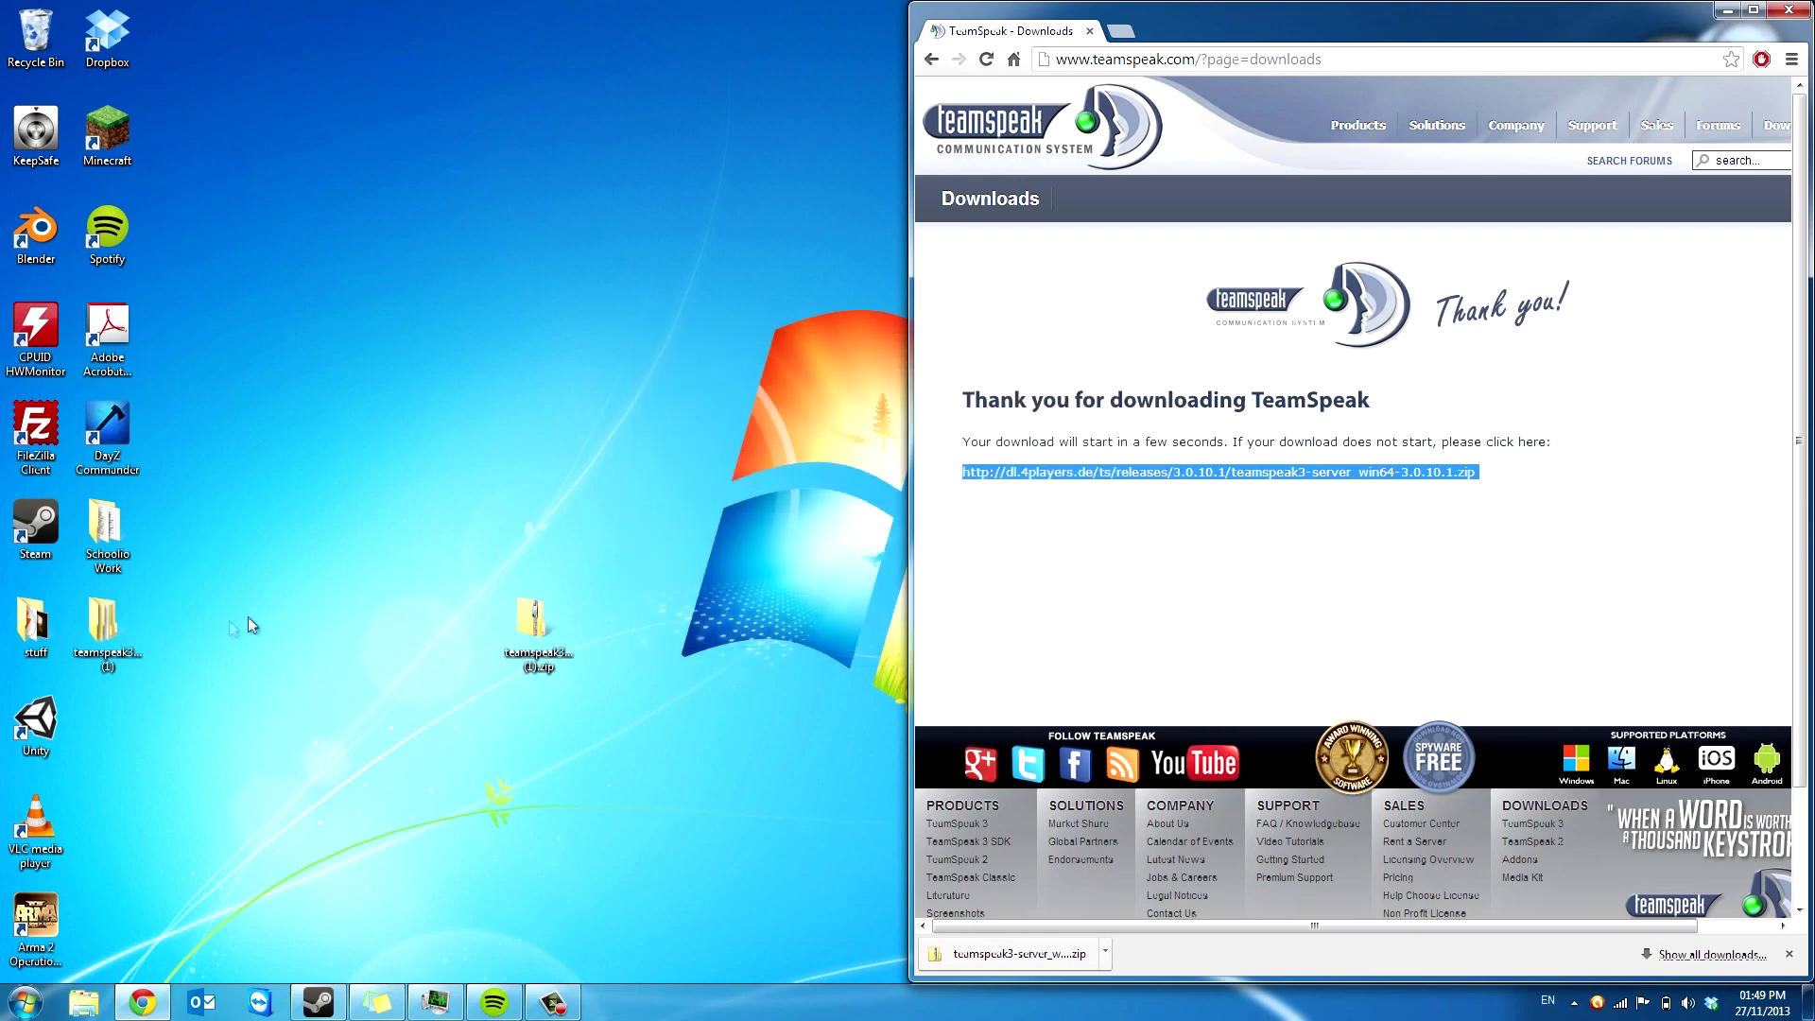
# - Close Chrome and inspect the extracted teamspeak3 (1) folder's contents
pyautogui.click(1806, 9)
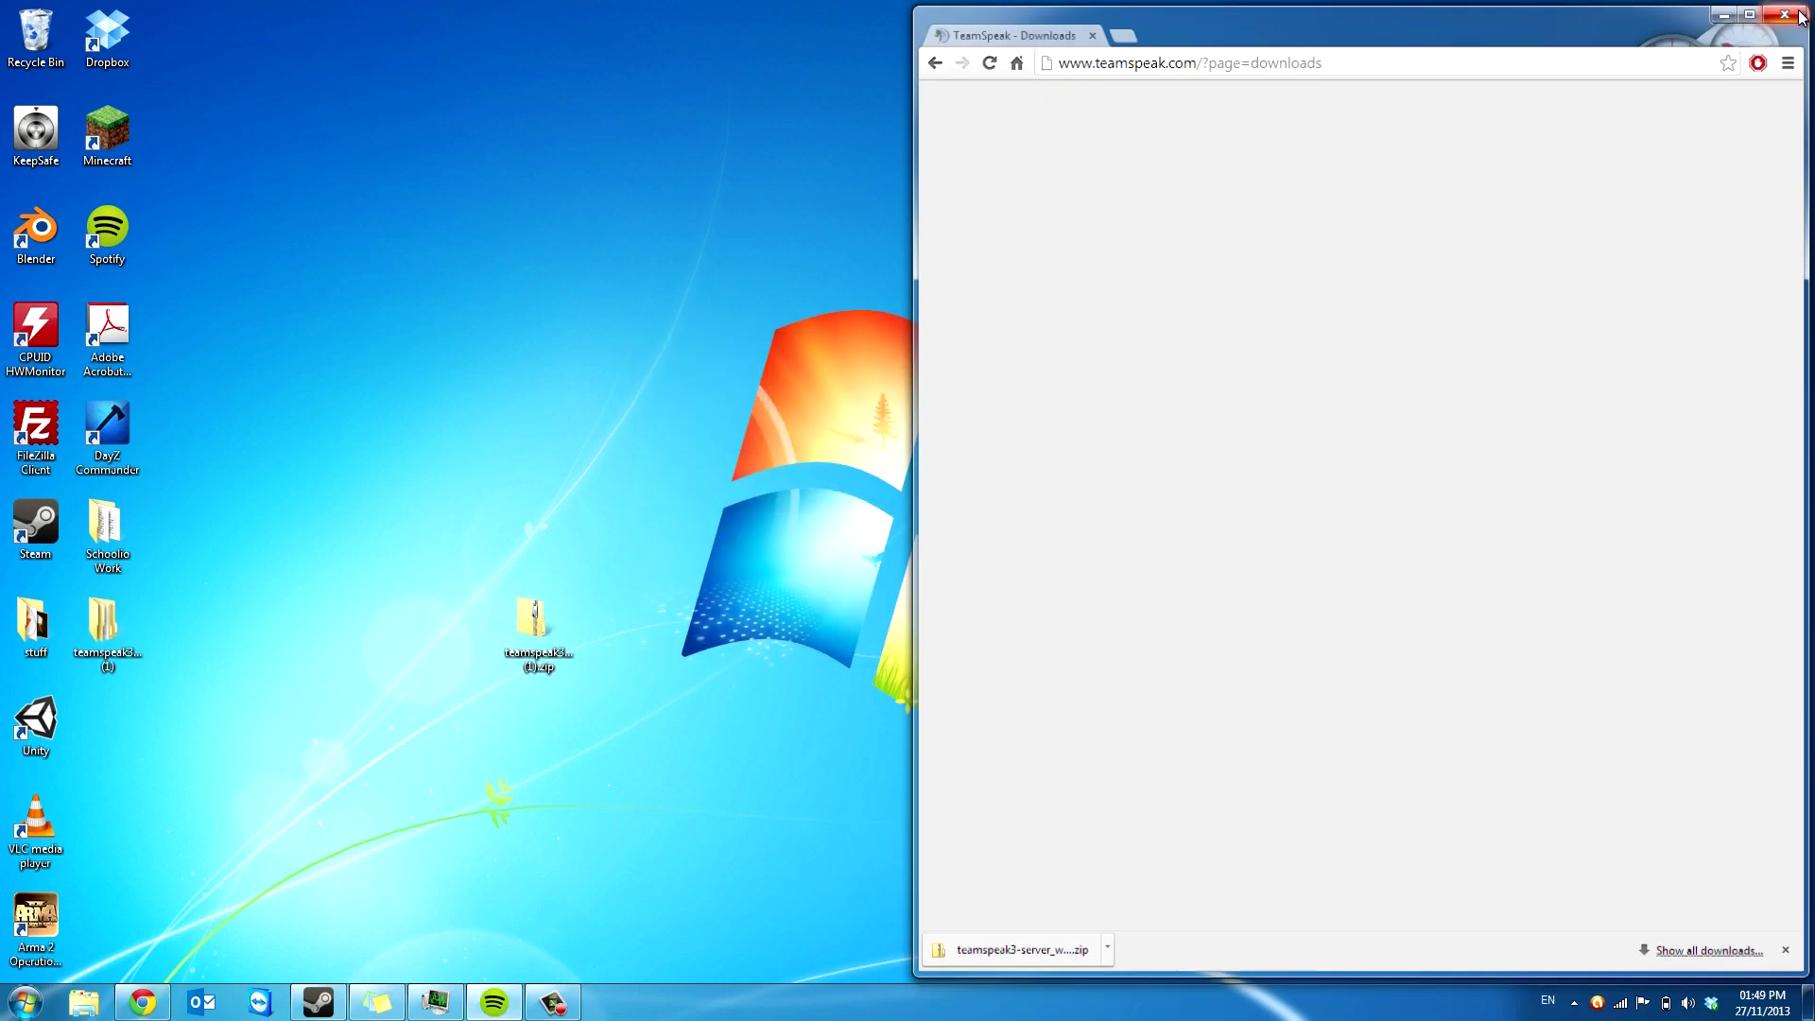
pyautogui.click(532, 624)
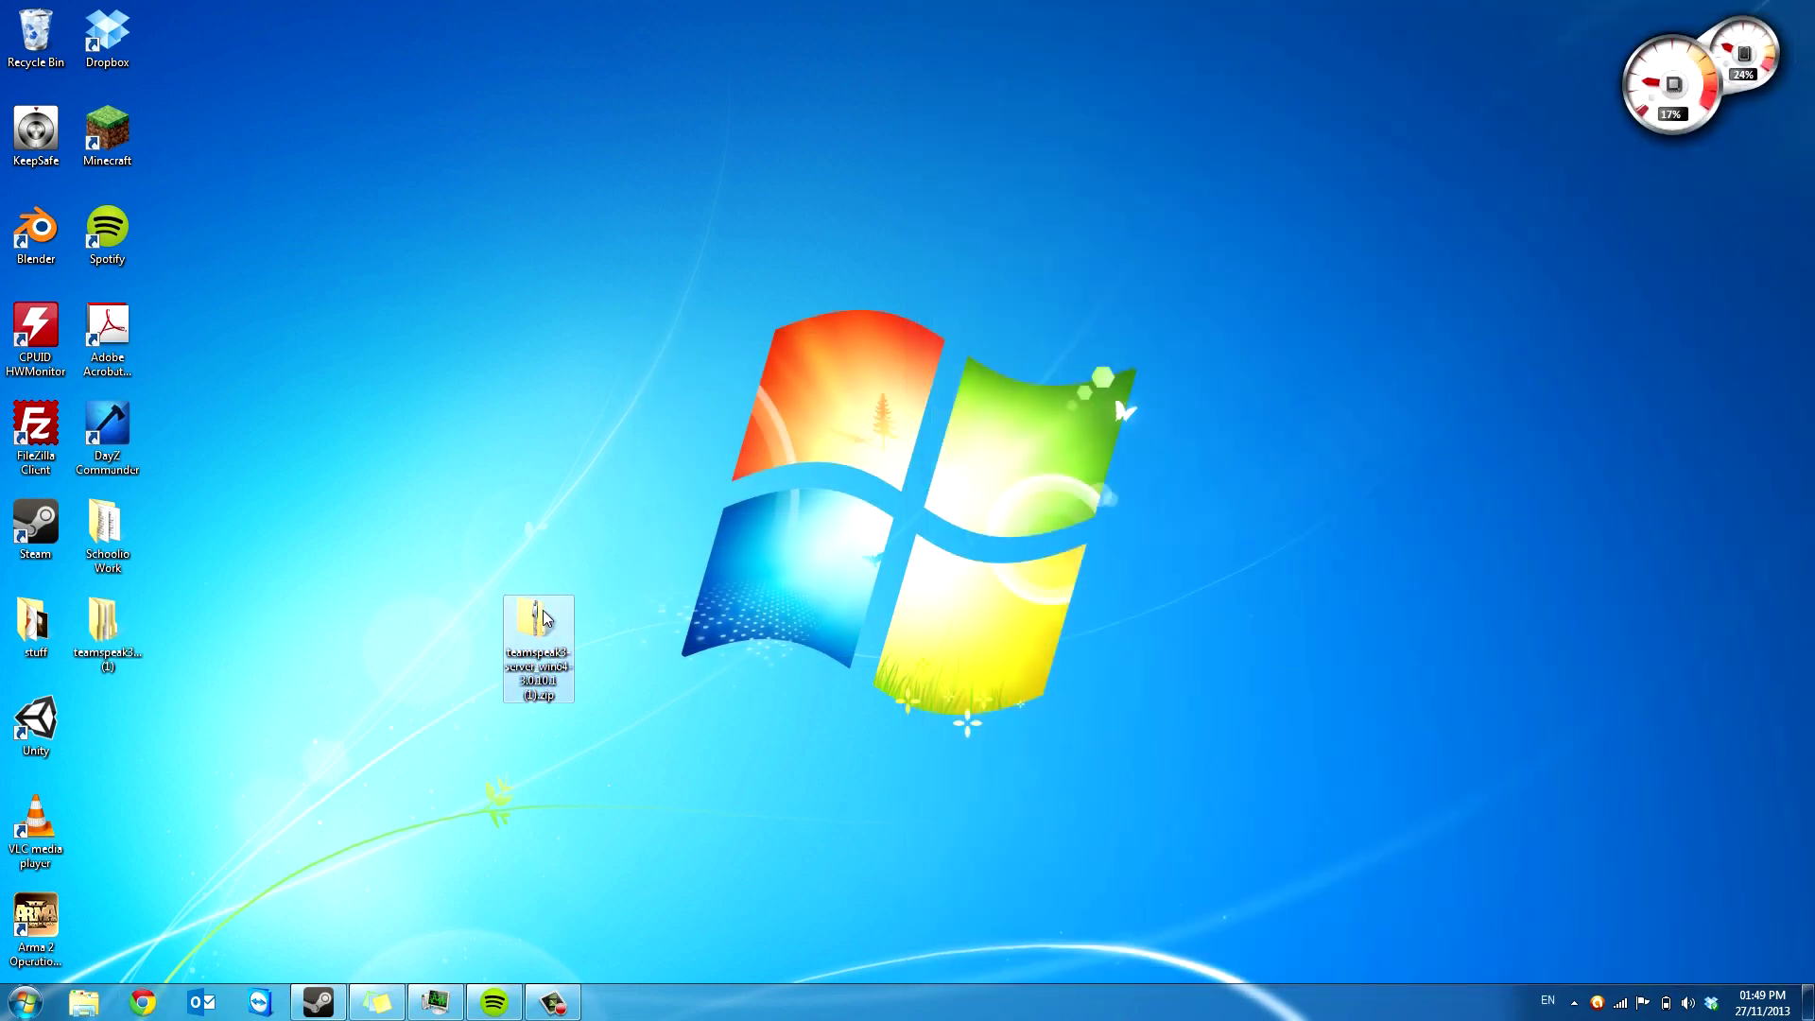
pyautogui.press('Delete')
pyautogui.press('Escape')
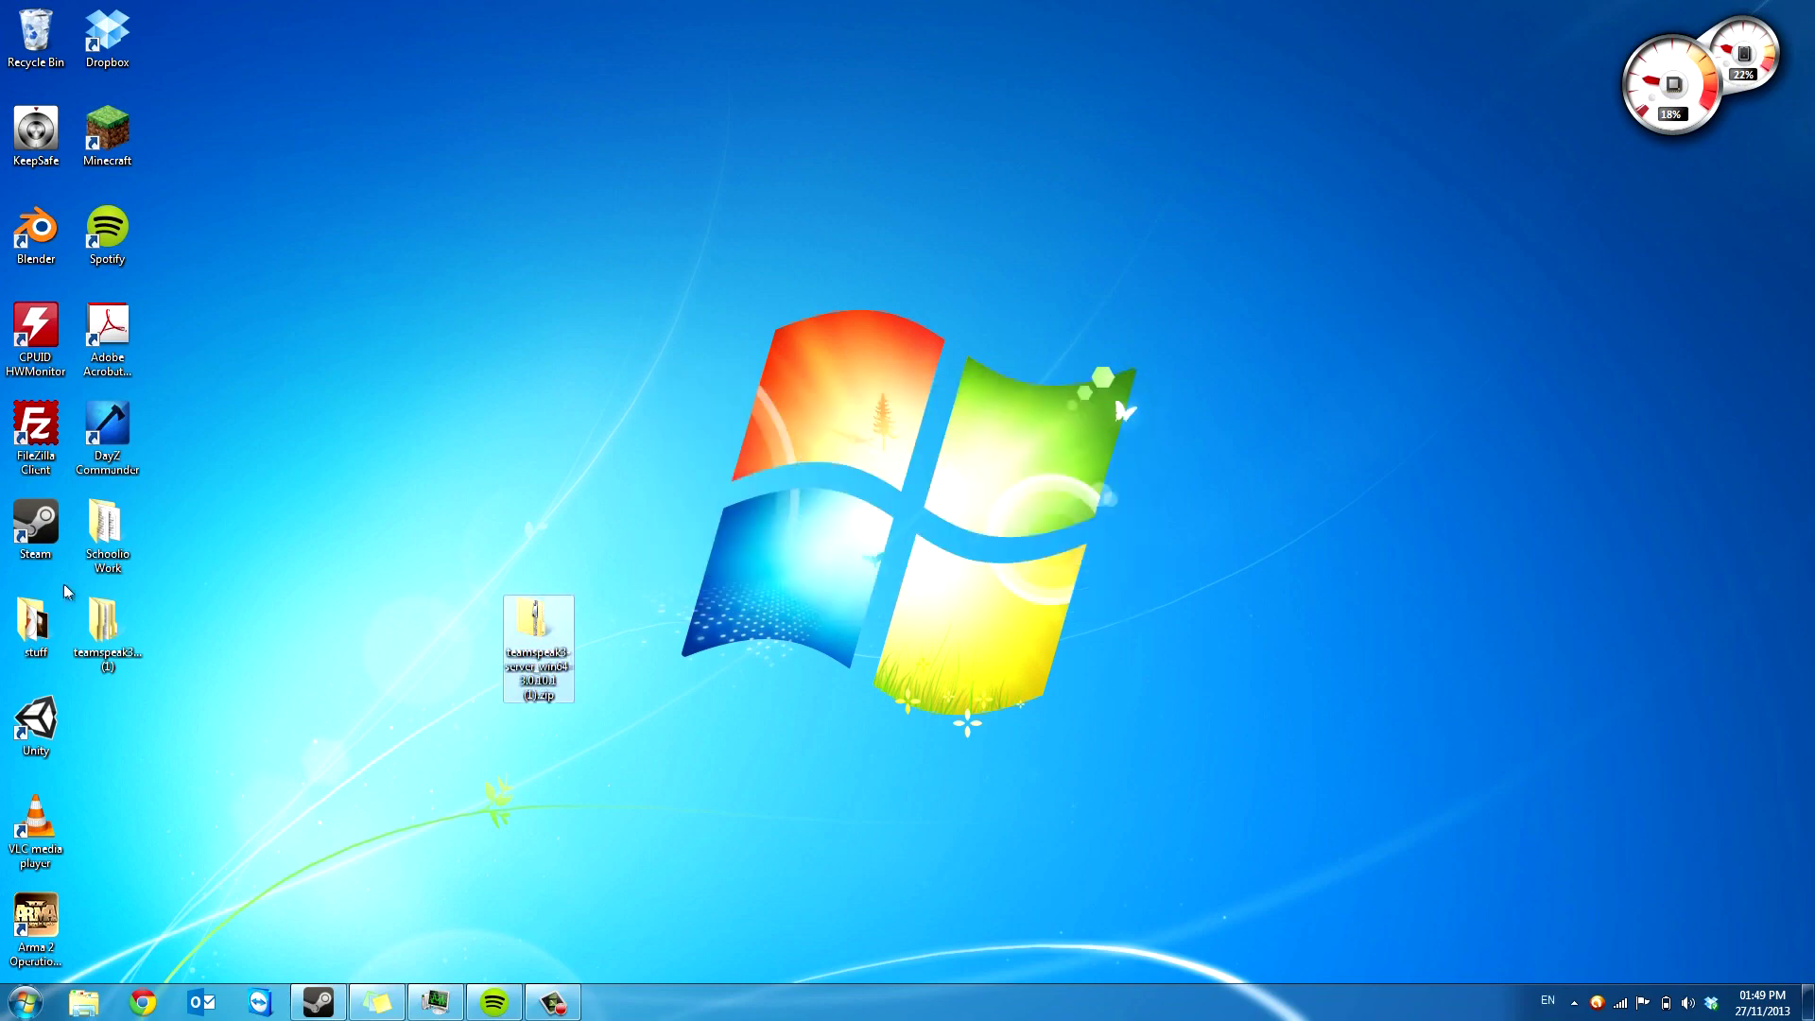
pyautogui.doubleClick(104, 624)
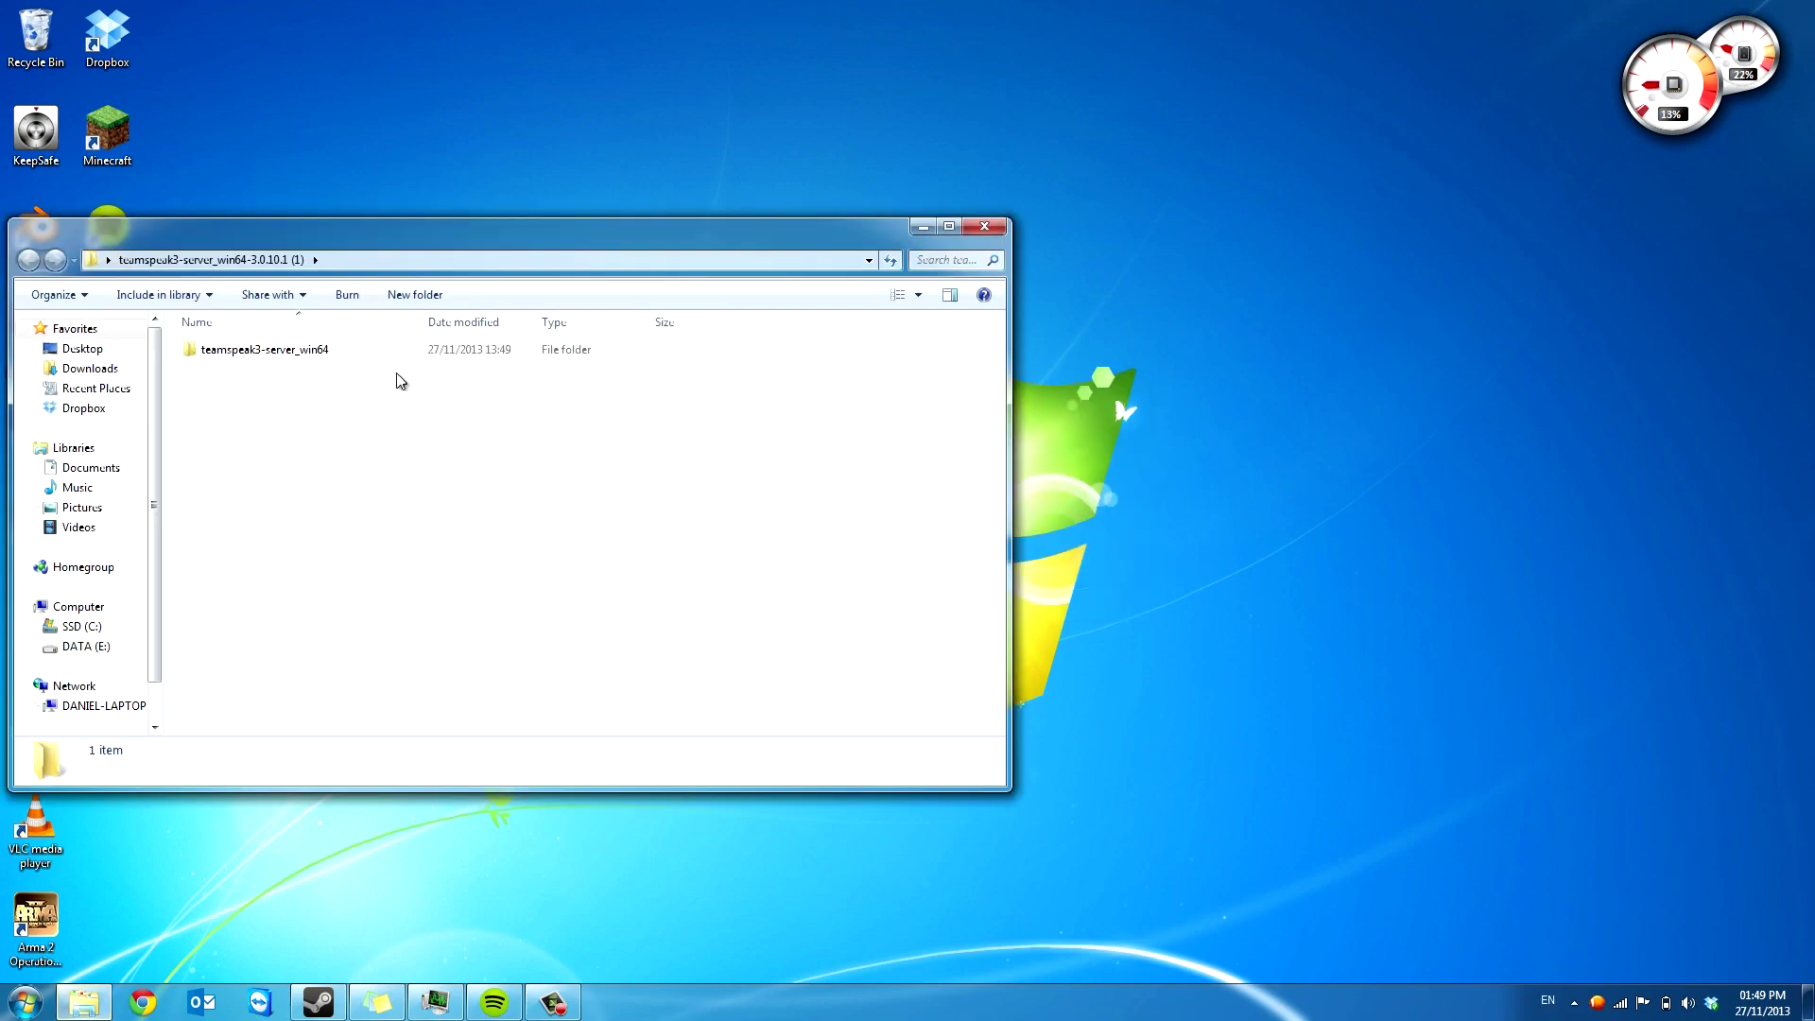
pyautogui.doubleClick(343, 352)
pyautogui.press('BackSpace')
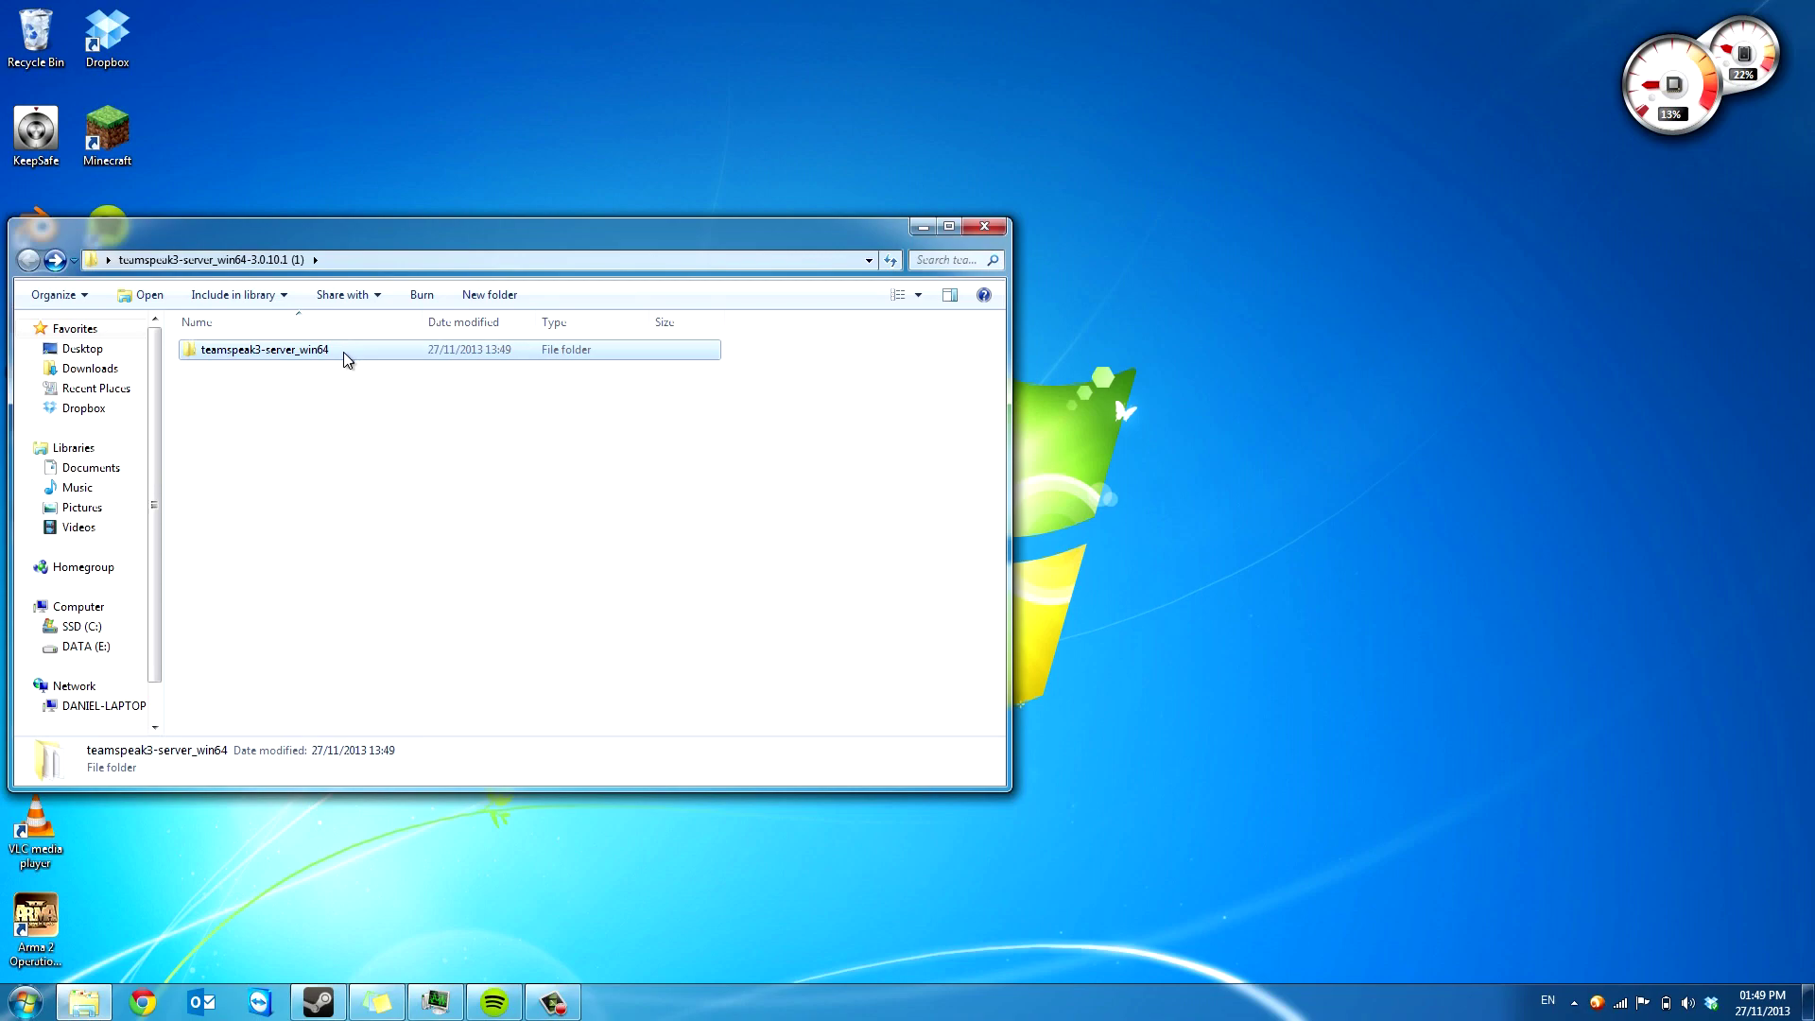
# - Delete the leftover (1) folder, then run ts3server_win64.exe from teamspeak3-server_win64
pyautogui.click(994, 227)
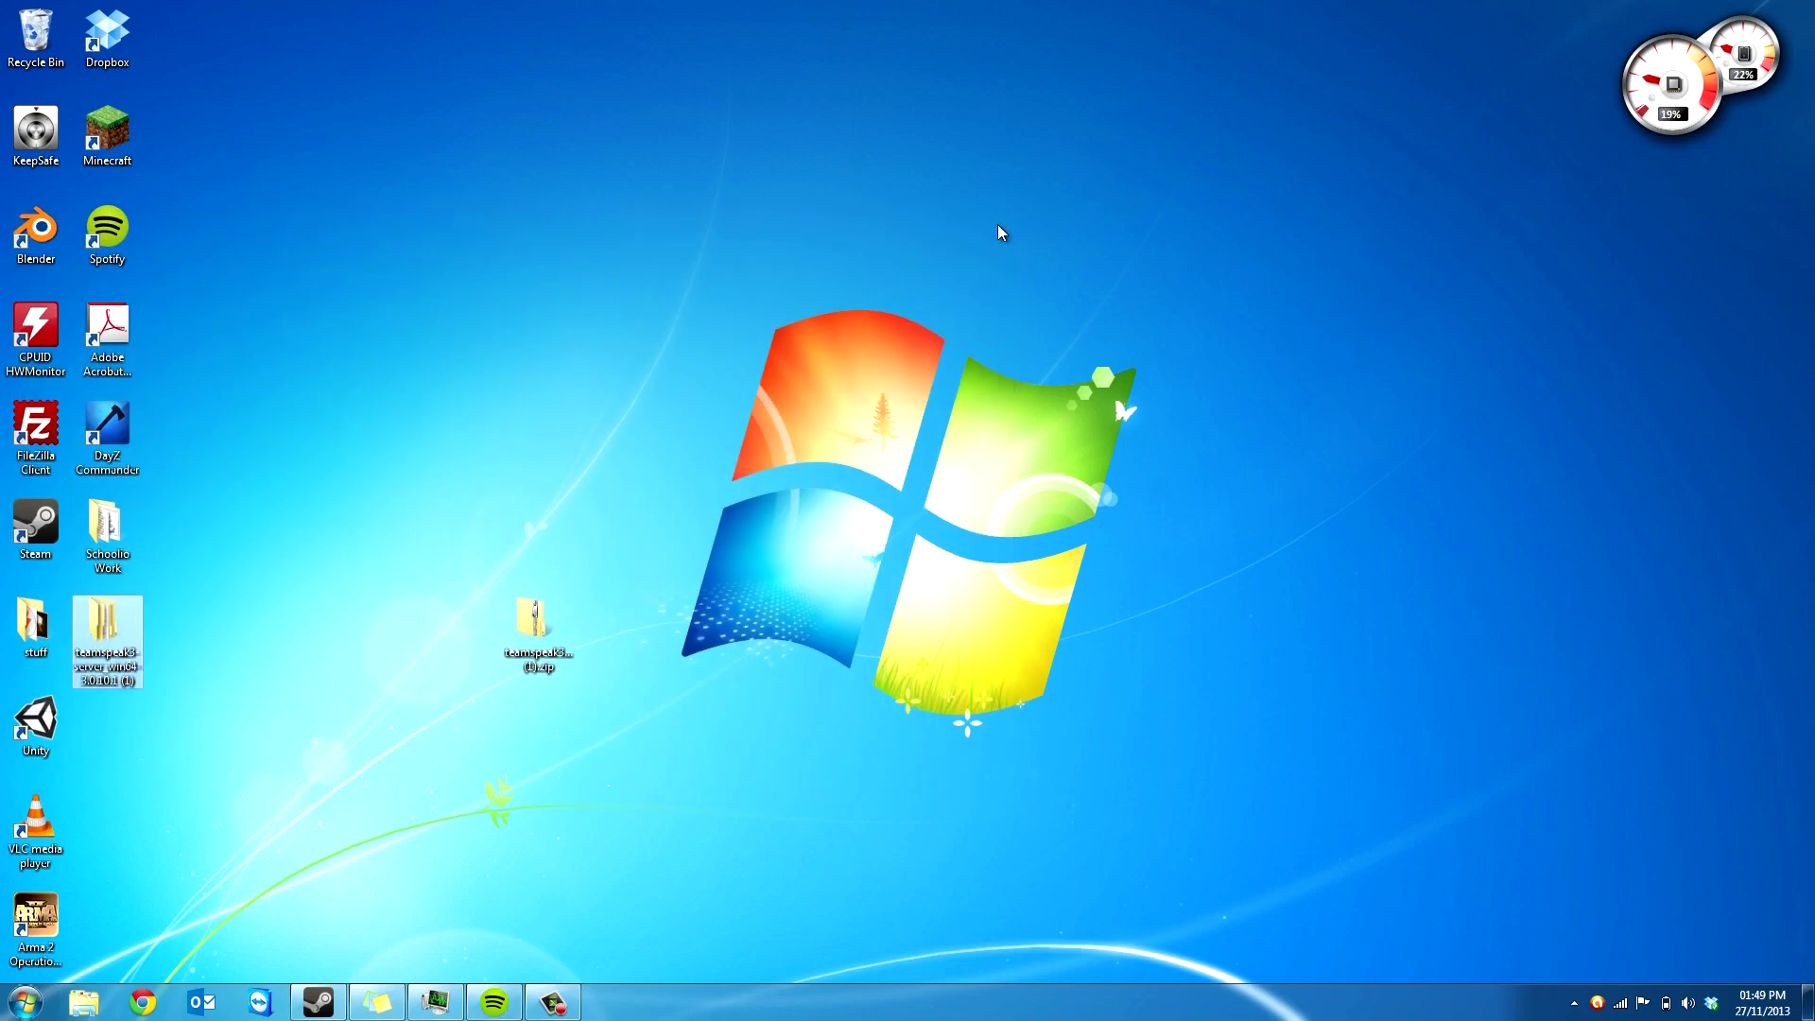
pyautogui.press('Delete')
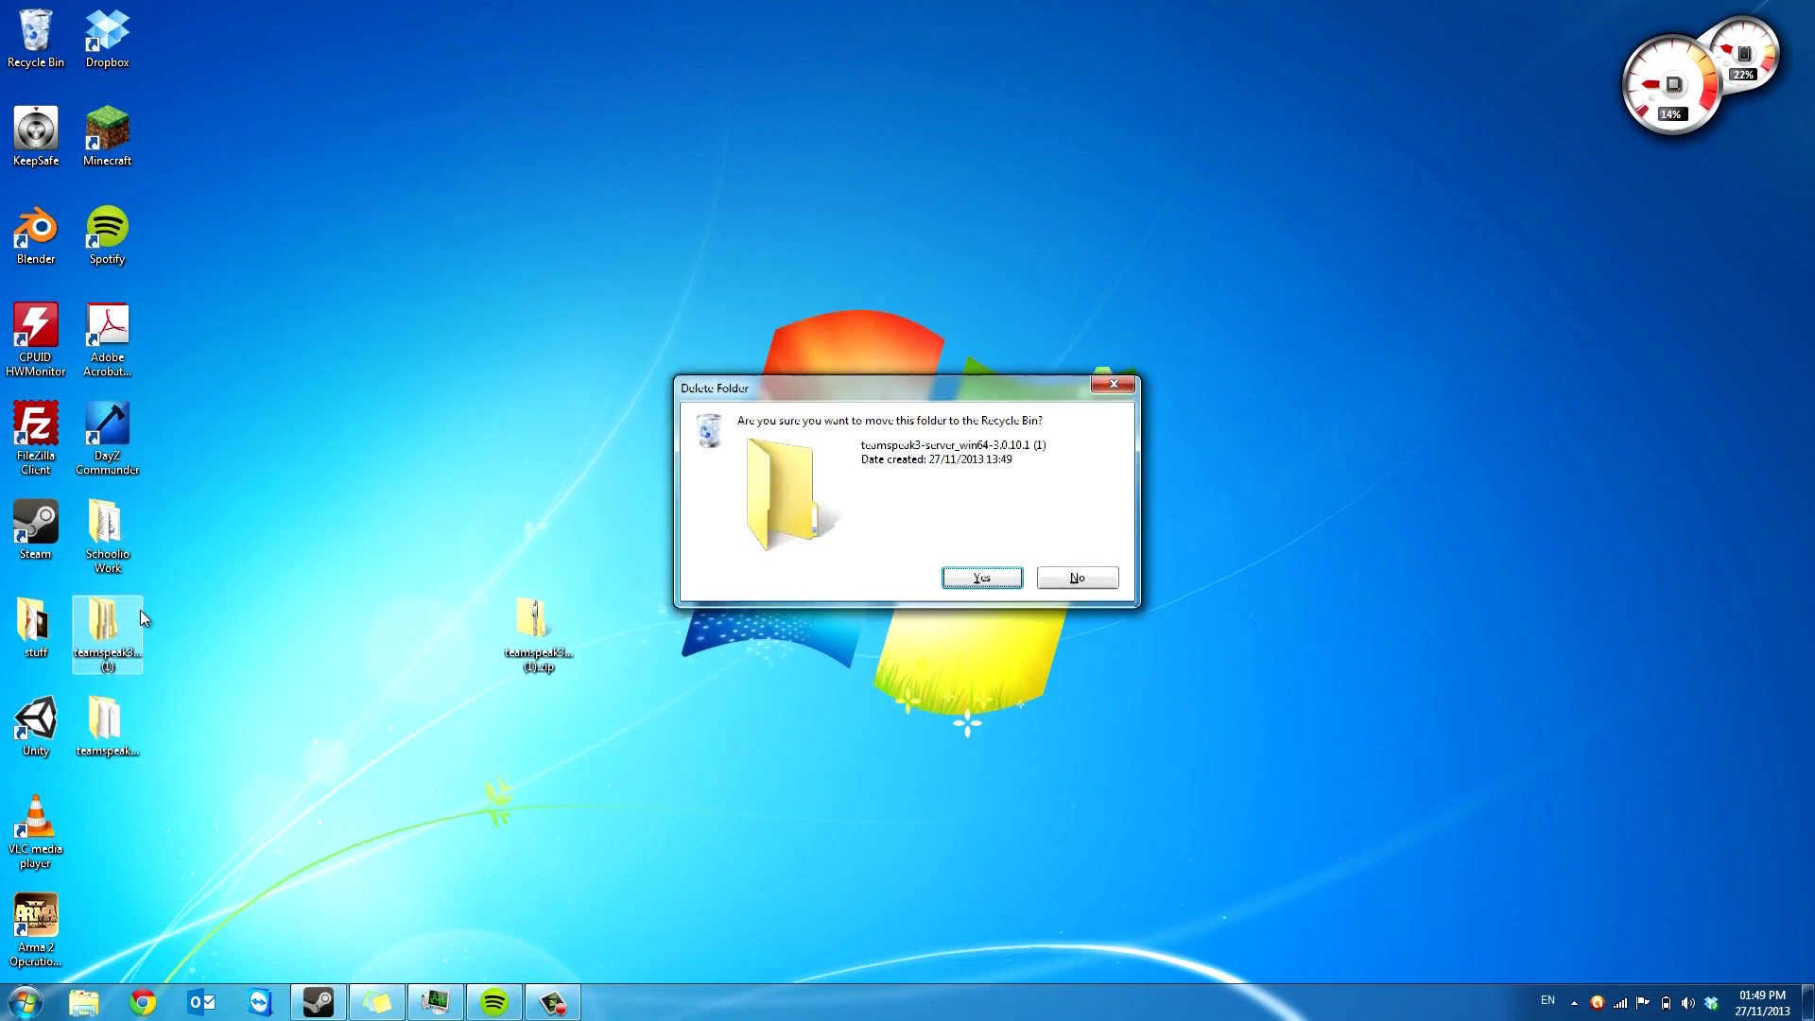
pyautogui.press('Return')
pyautogui.doubleClick(94, 753)
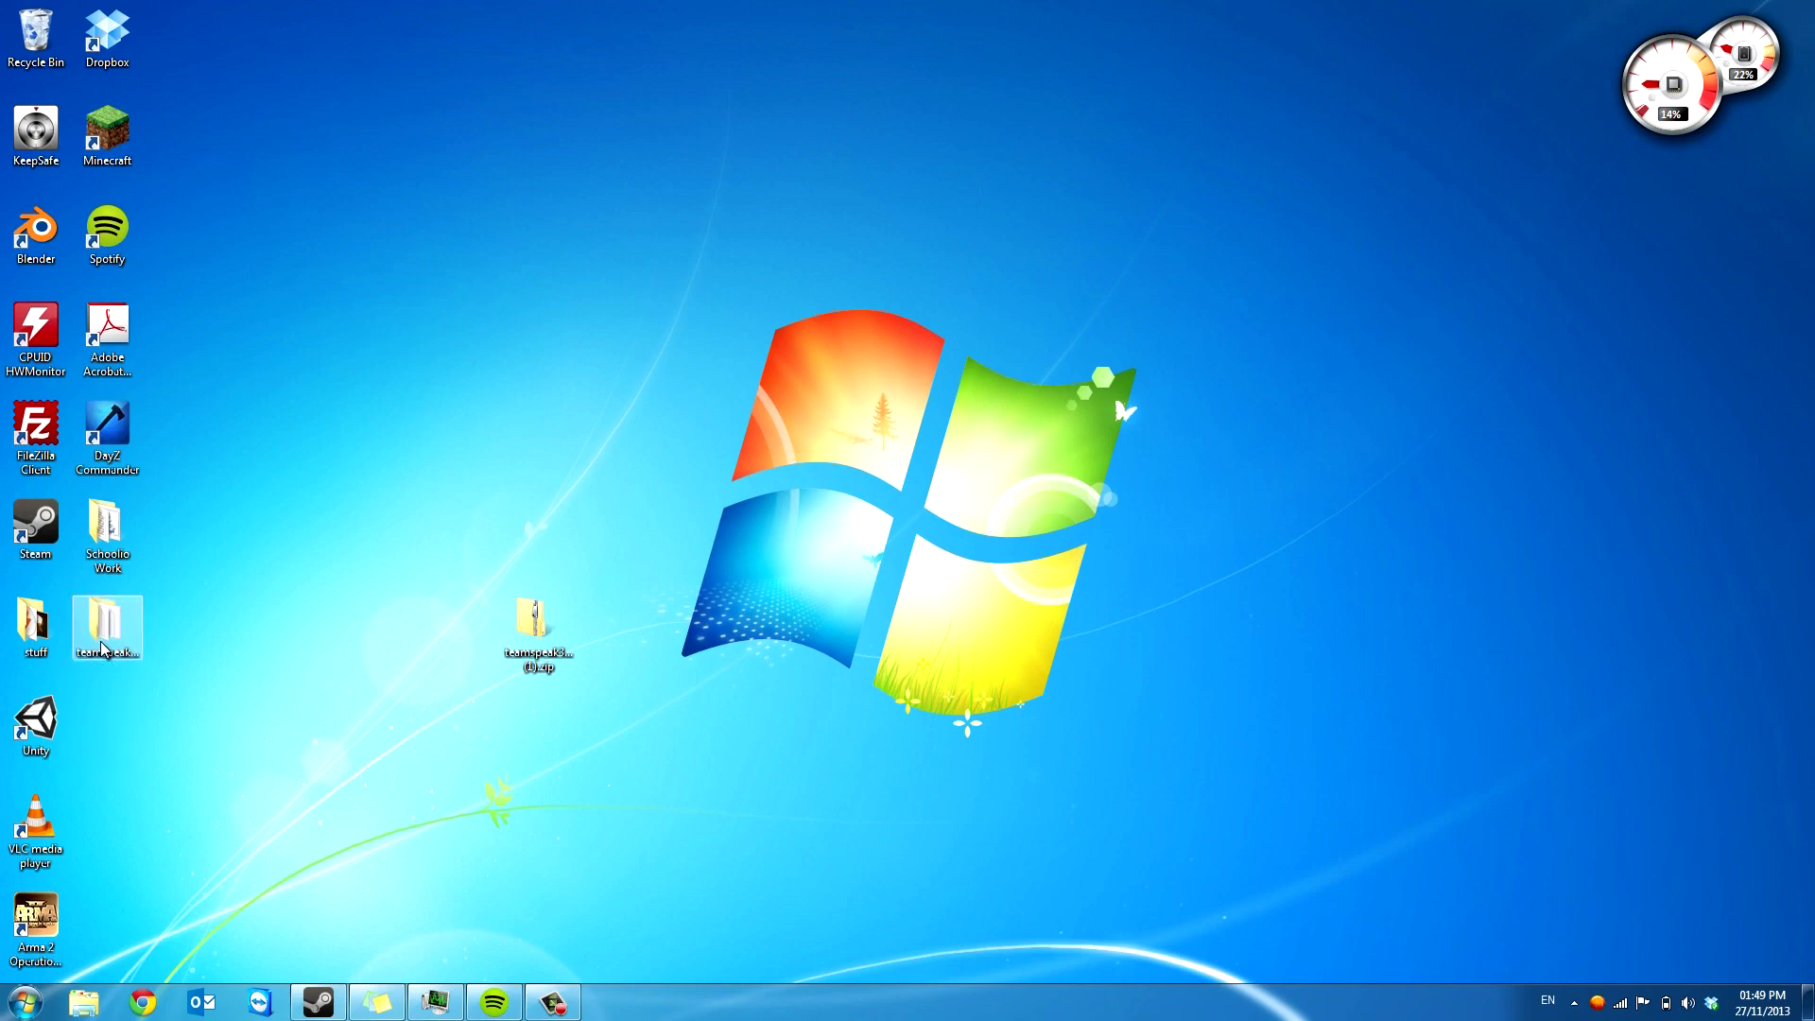
pyautogui.doubleClick(427, 529)
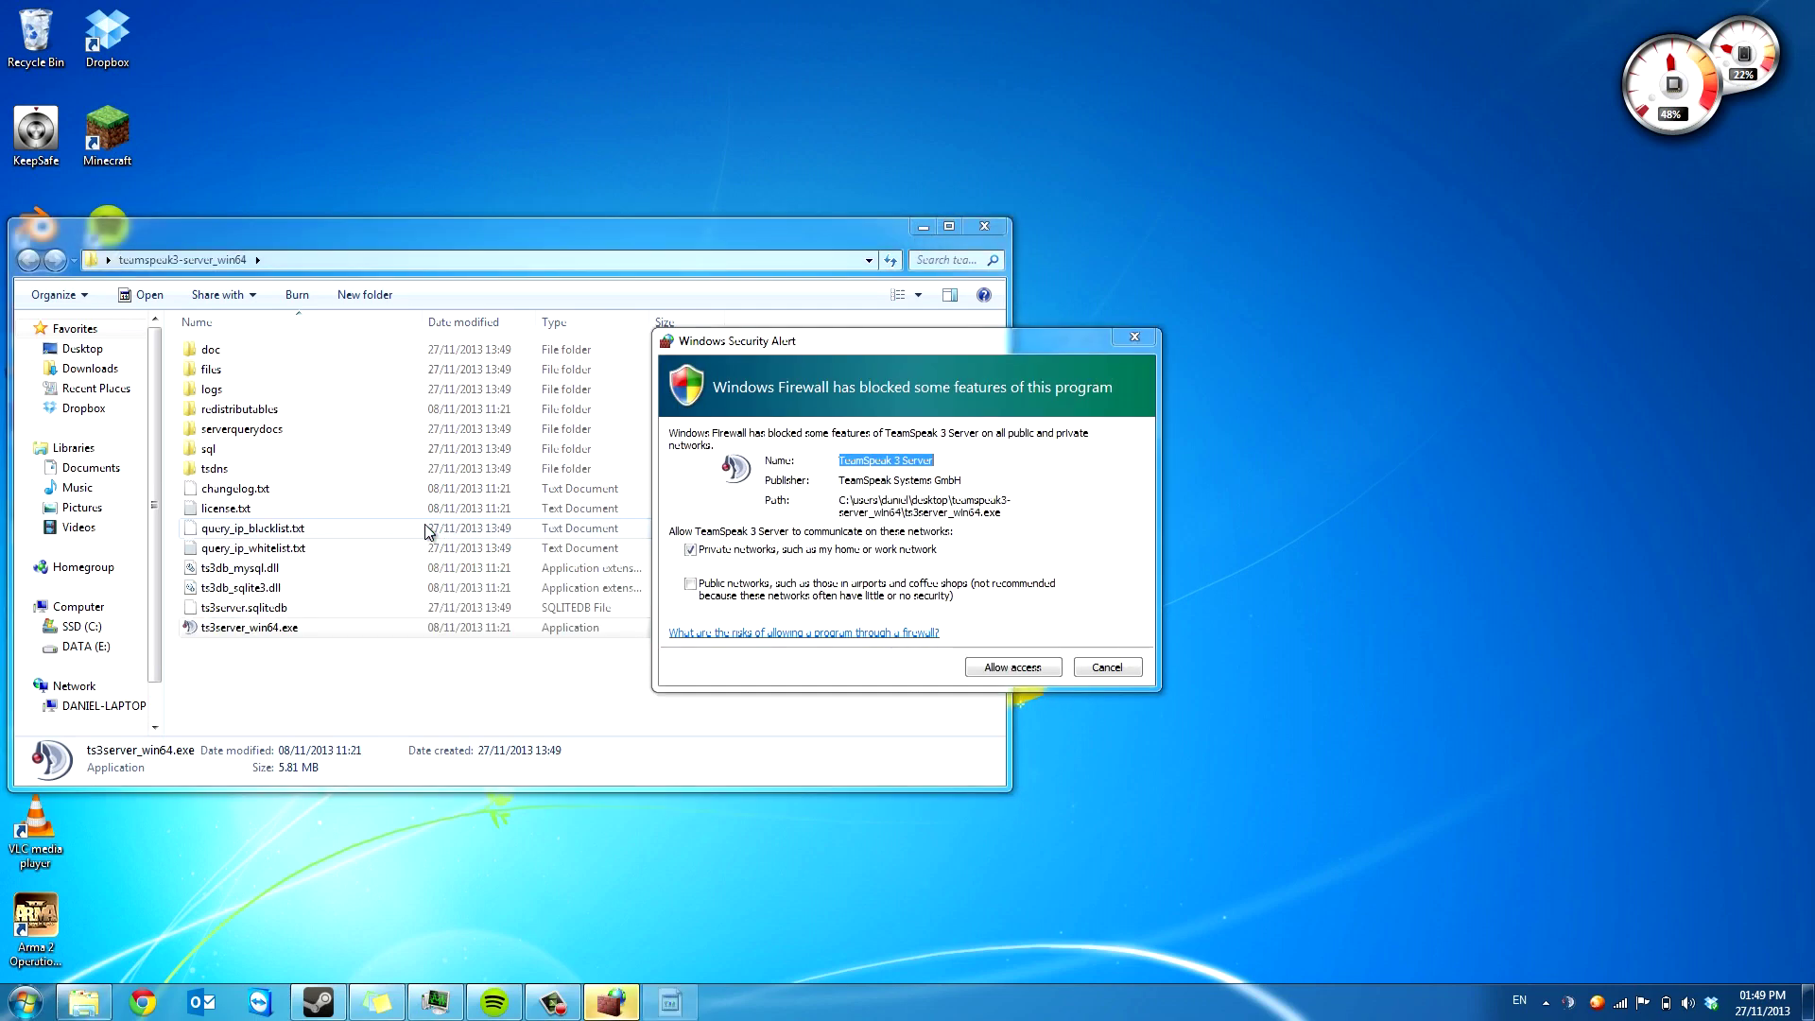
# - Allow TeamSpeak 3 Server through the firewall and start TeamSpeak 3 Client from Start search
pyautogui.click(1009, 670)
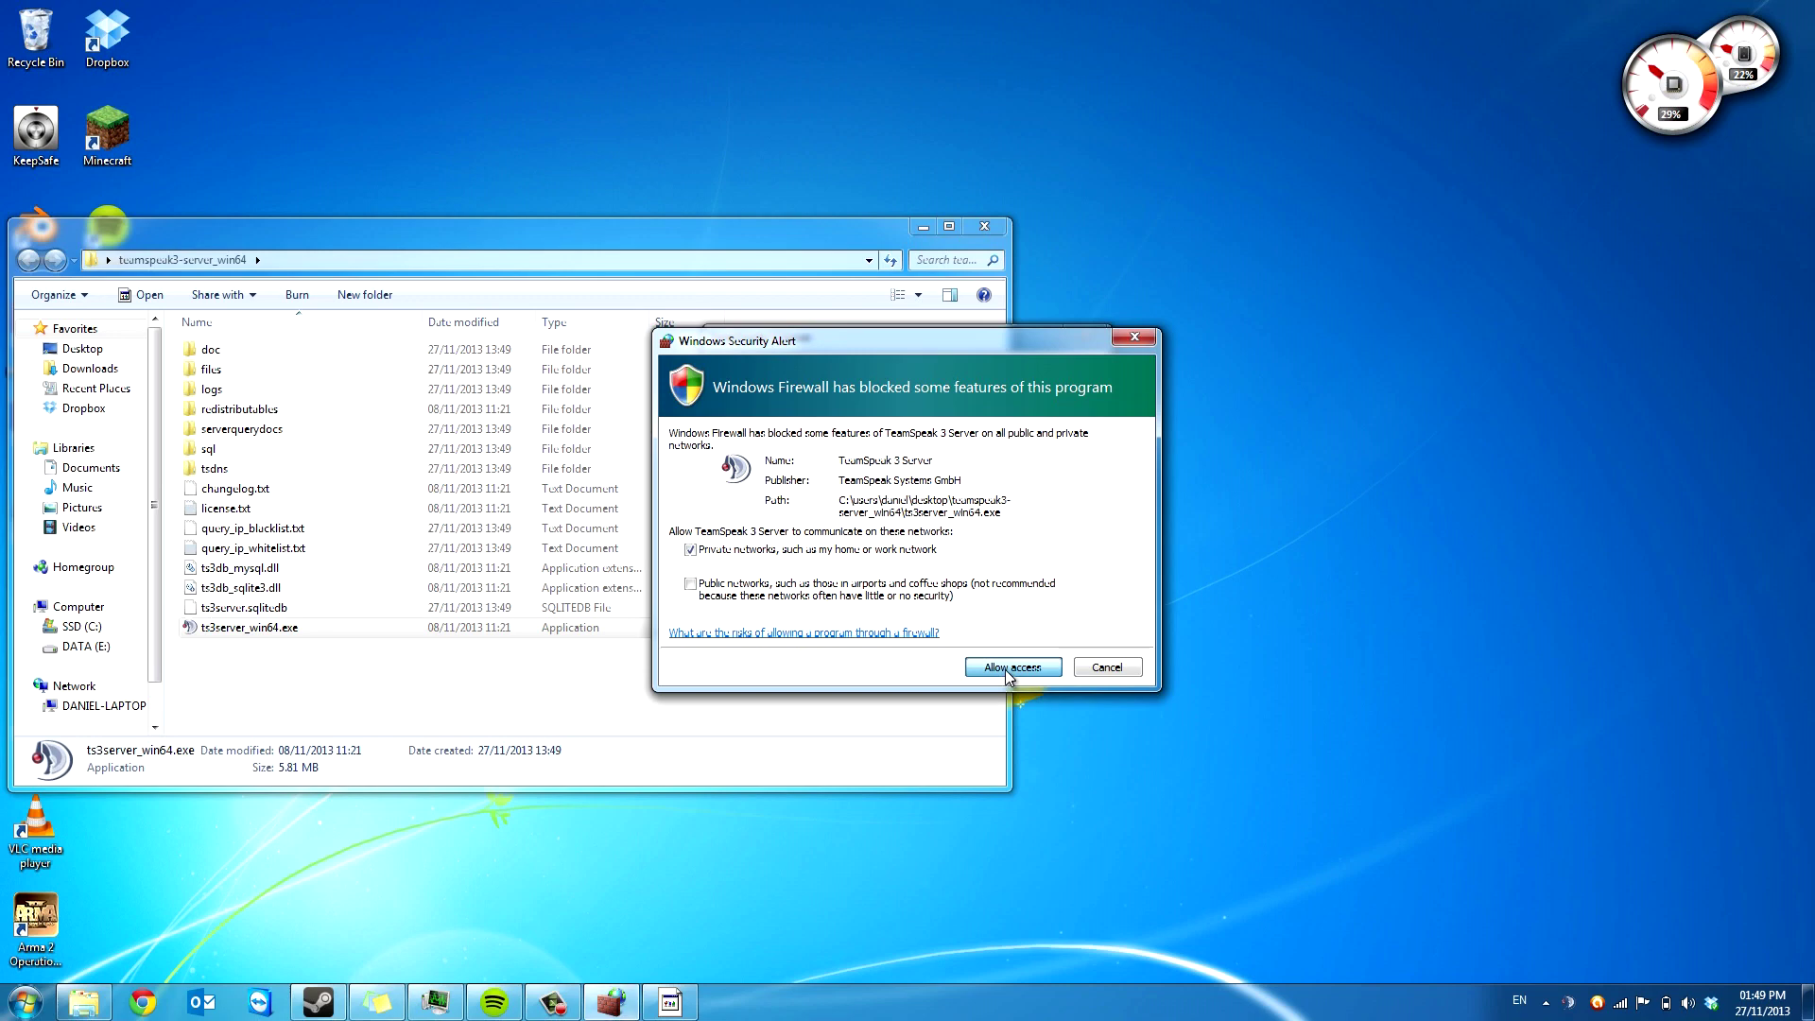
pyautogui.click(1009, 669)
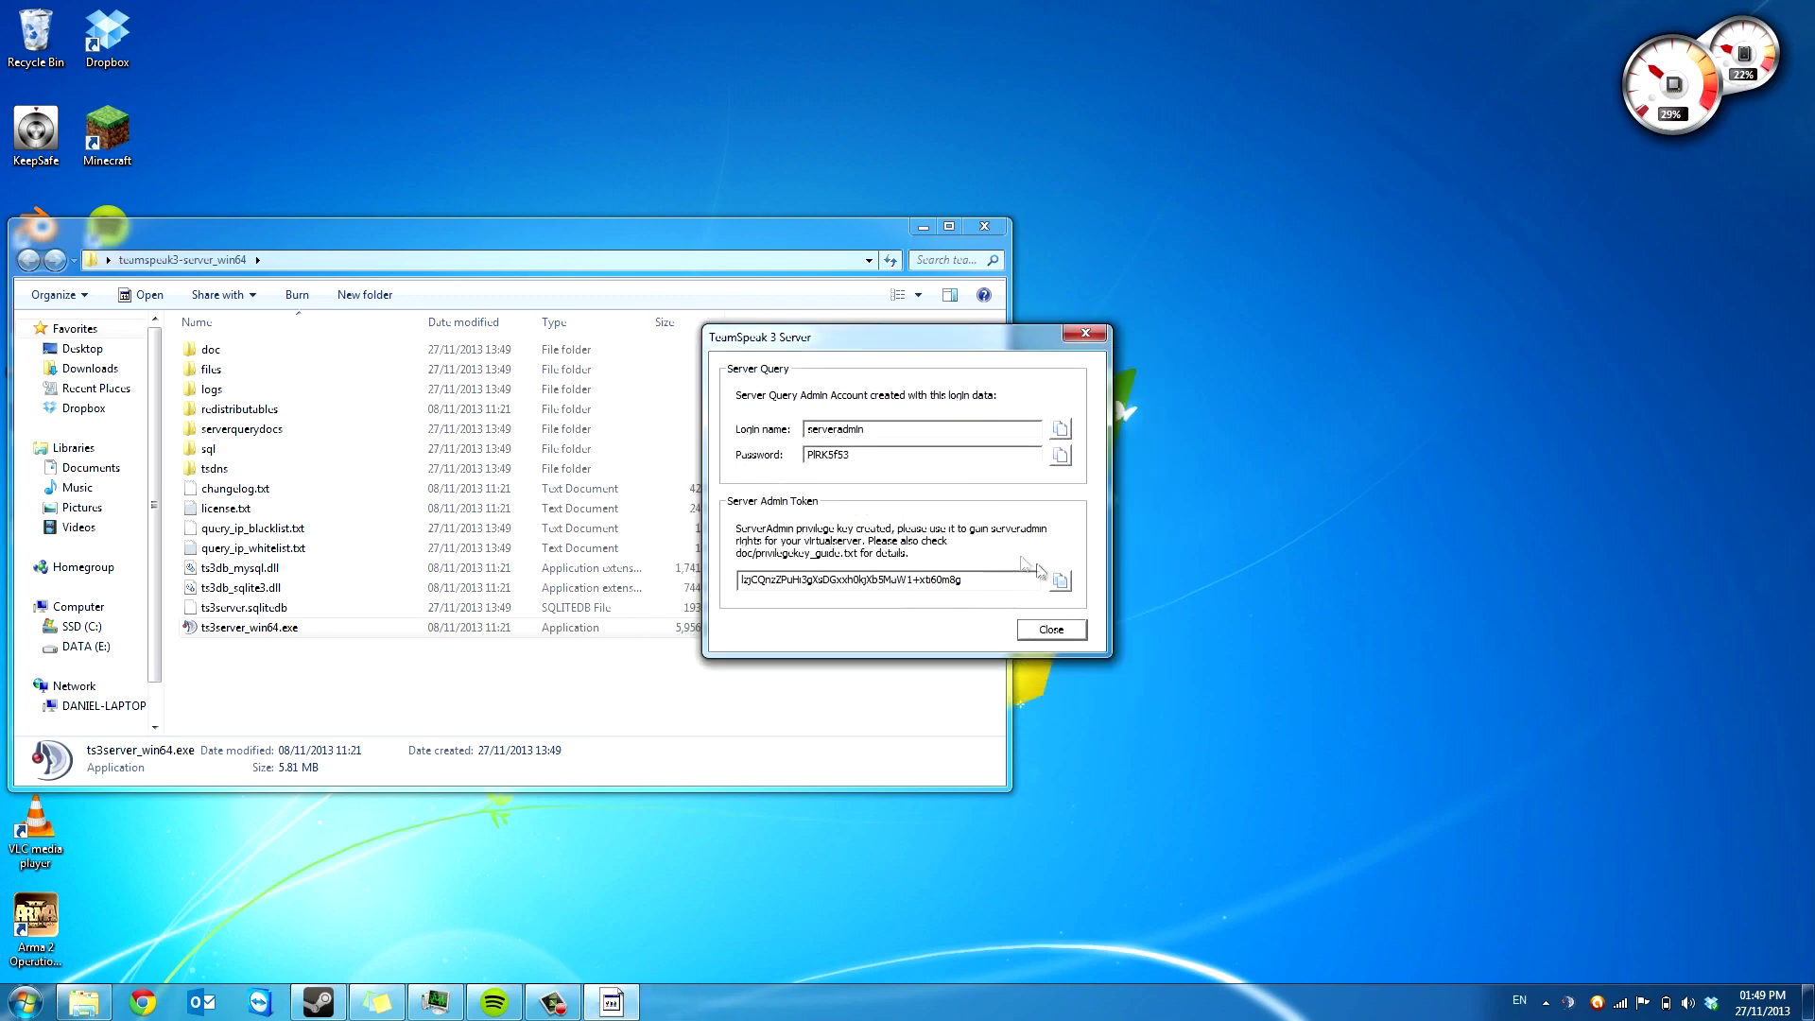
pyautogui.press('super')
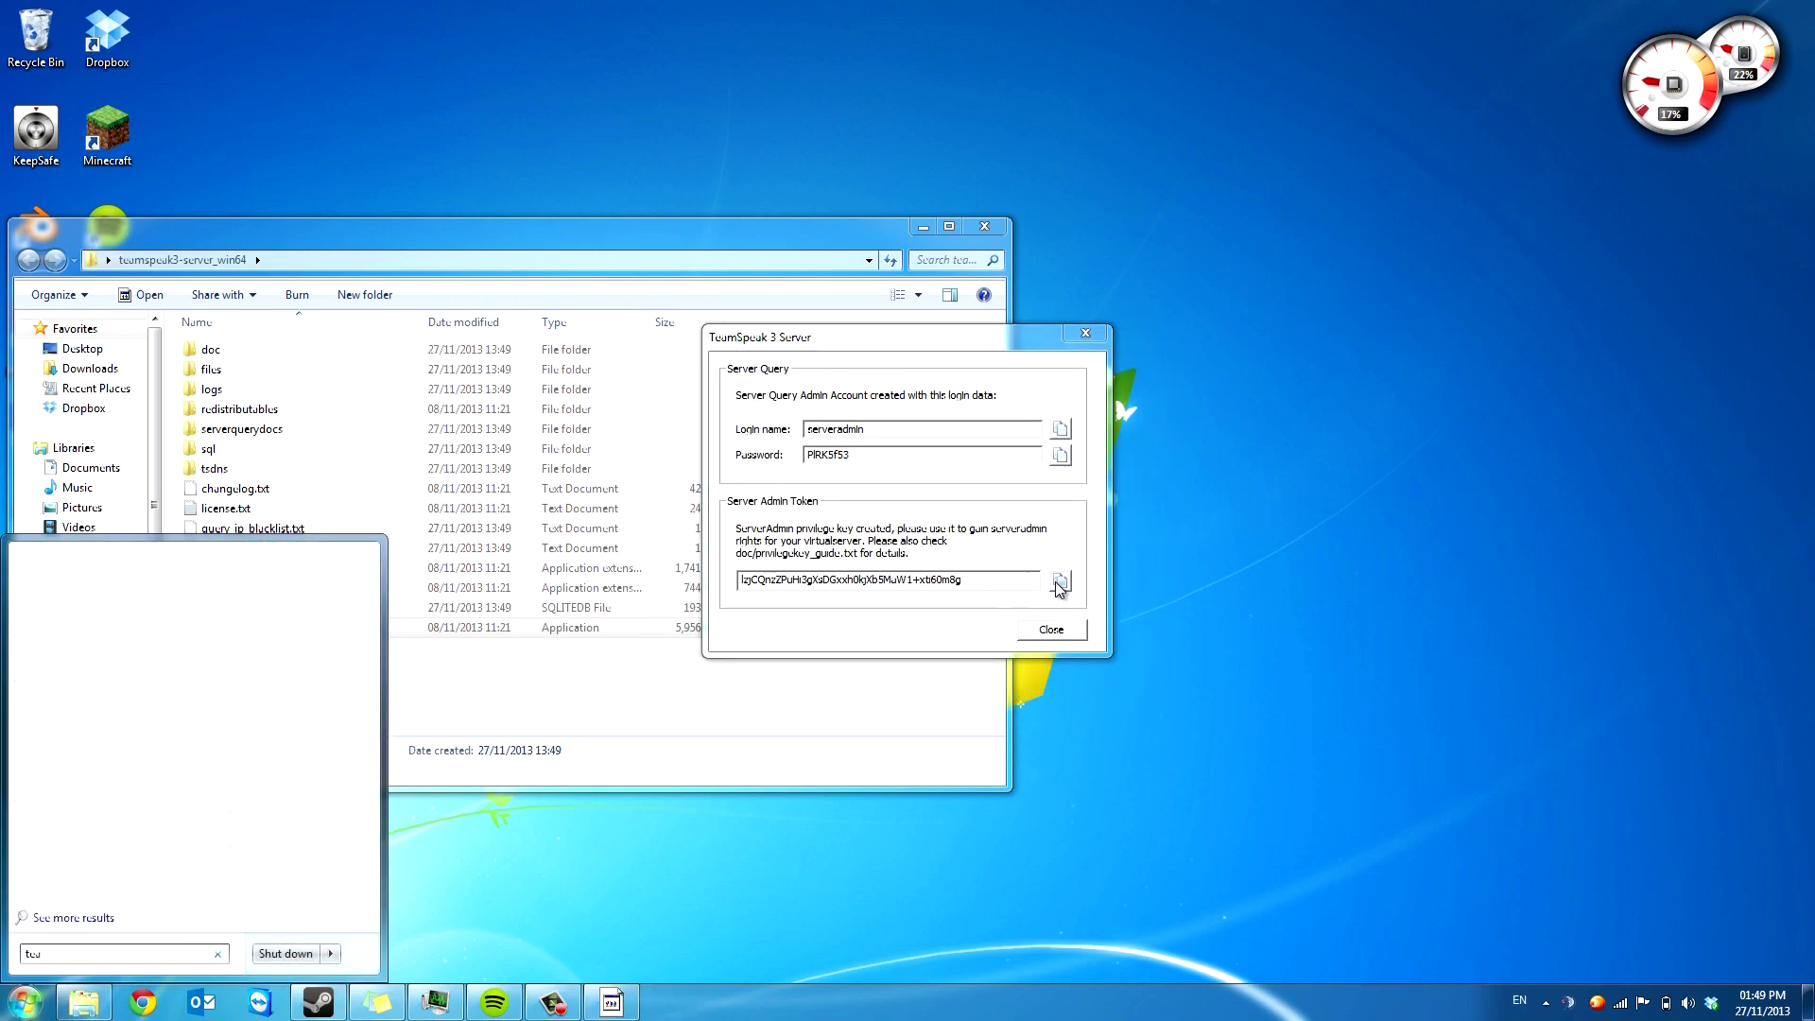
pyautogui.write('teamscap')
pyautogui.press('BackSpace')
pyautogui.write('k')
pyautogui.press('Return')
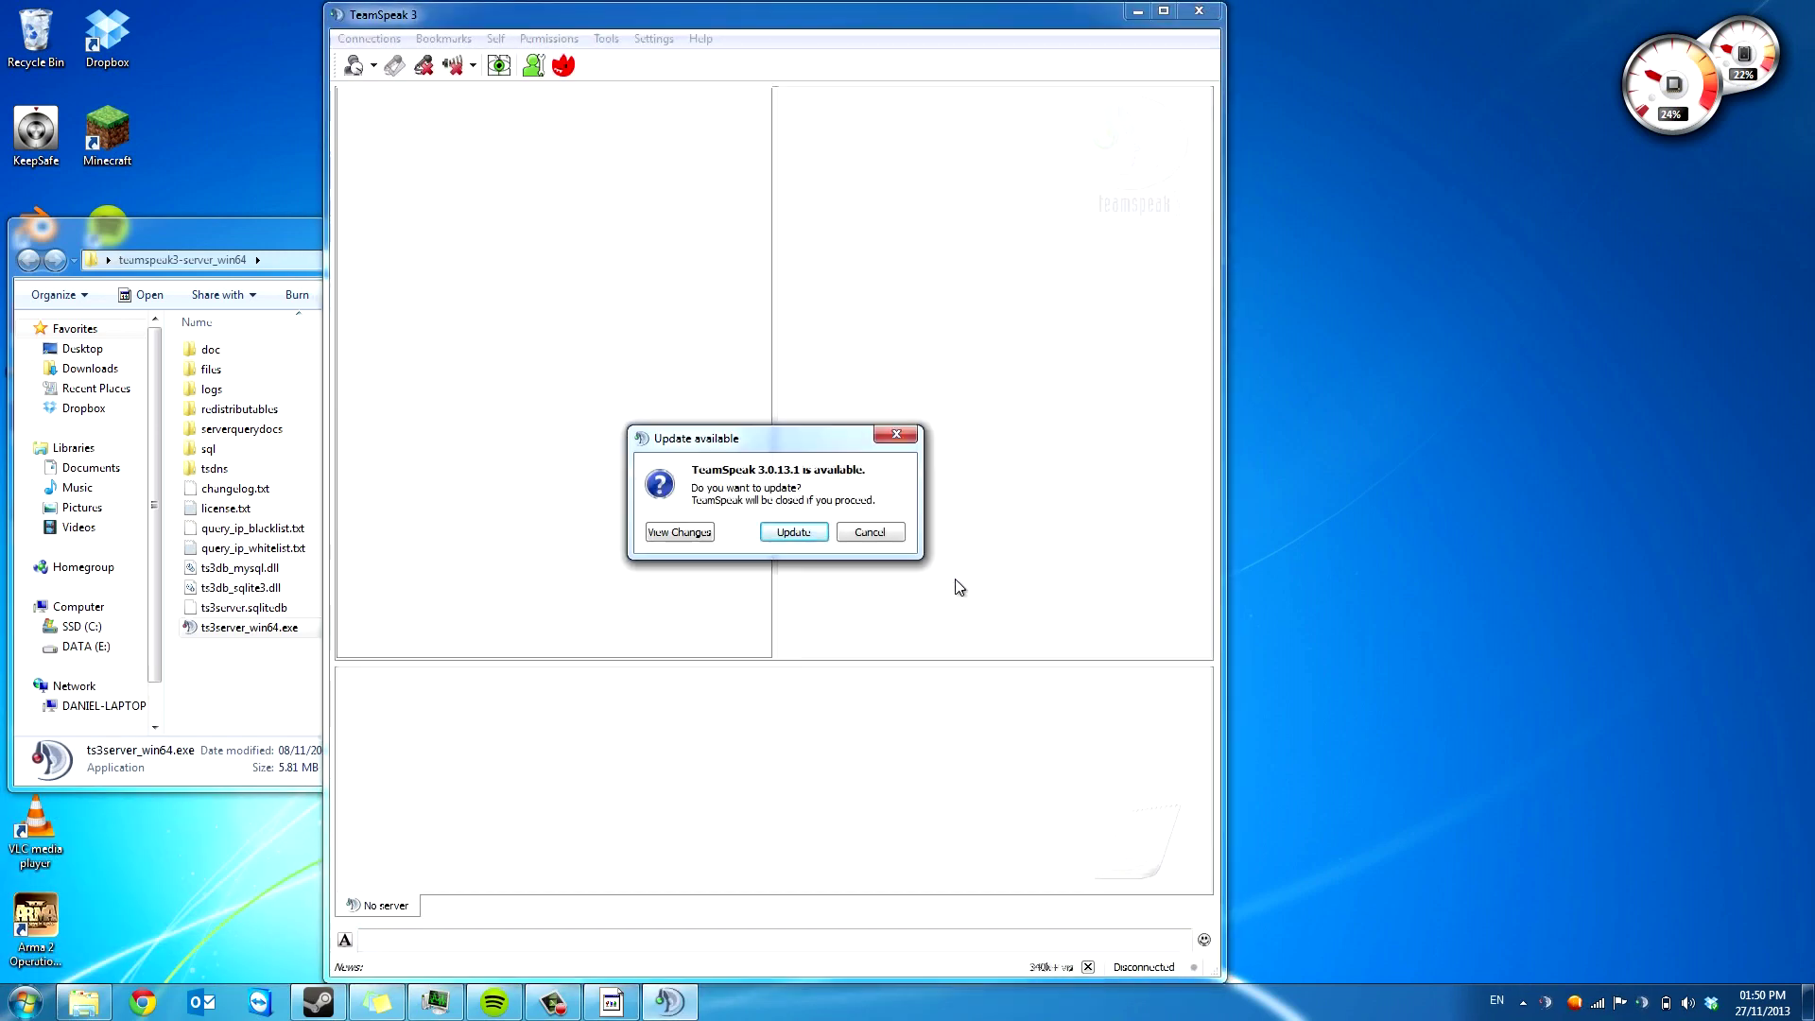
# - Decline update 3.0.13.1 and replace the Connect server address with 192.168
pyautogui.click(869, 532)
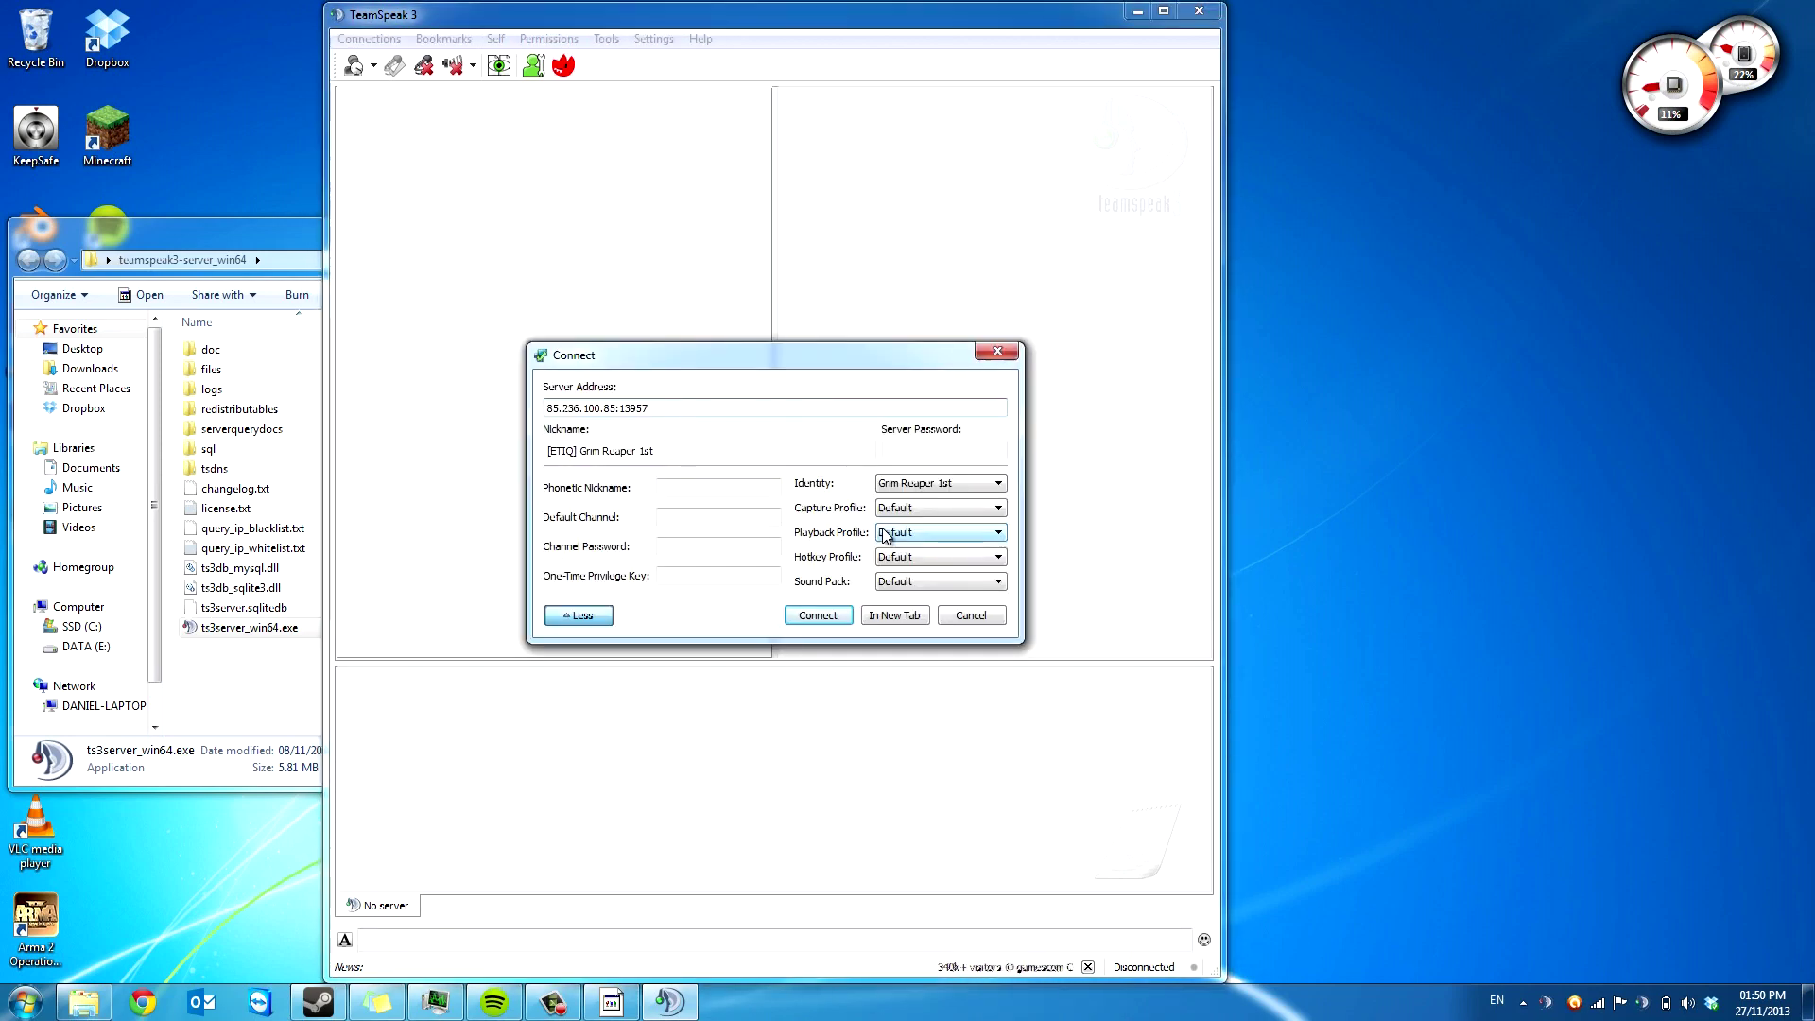
pyautogui.hotkey('ctrl', 'a')
pyautogui.press('BackSpace')
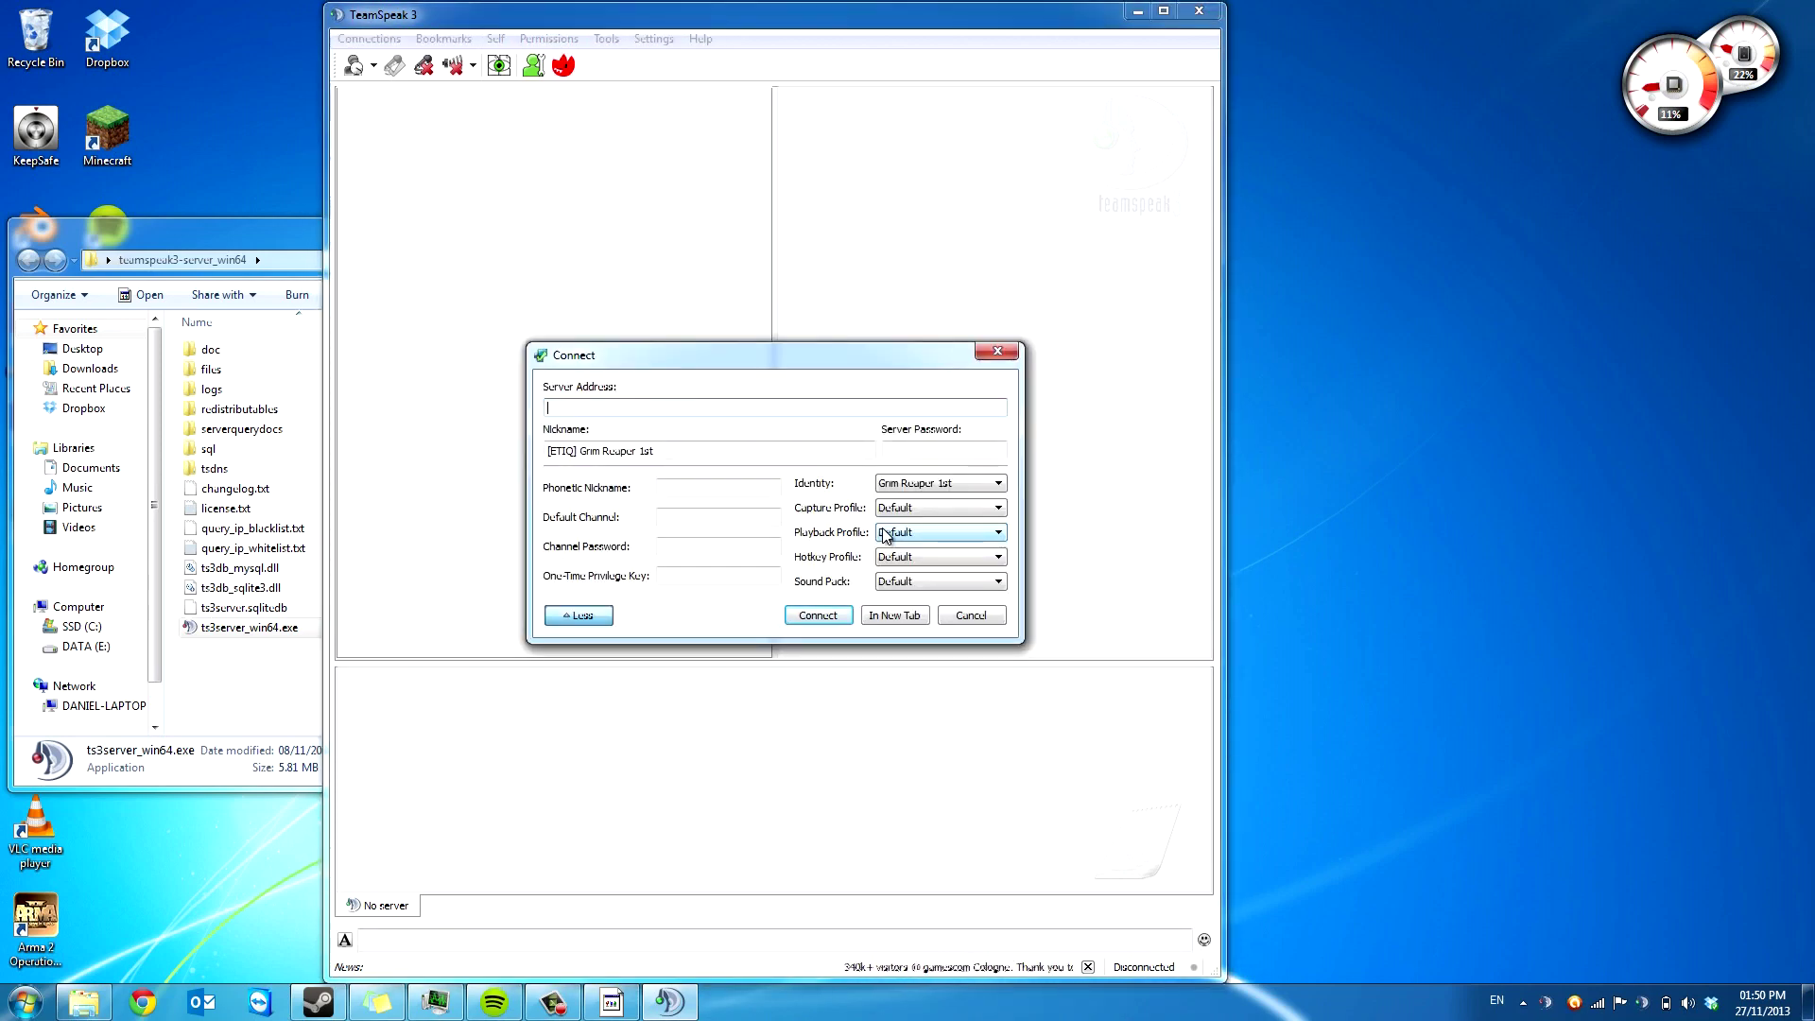
pyautogui.write('192.168.')
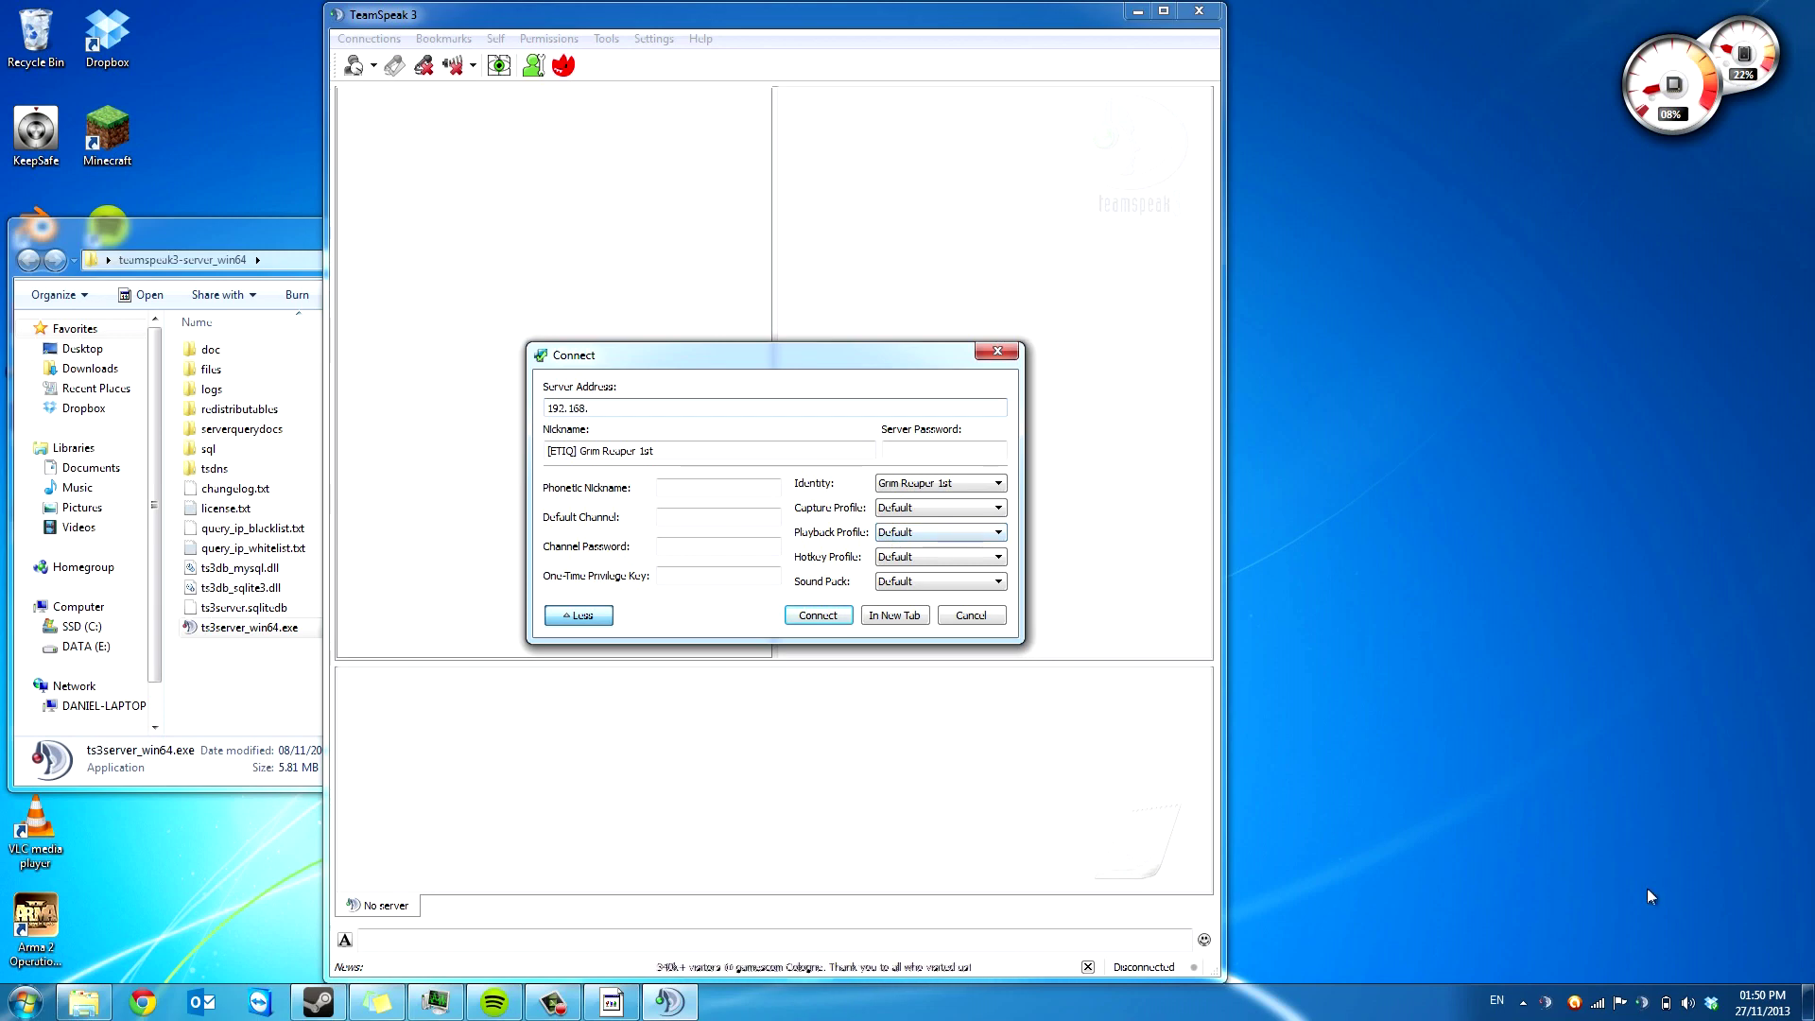
# - Read IPv4 address 192.168.0.12 from the Wireless Network Connection details
pyautogui.click(1608, 993)
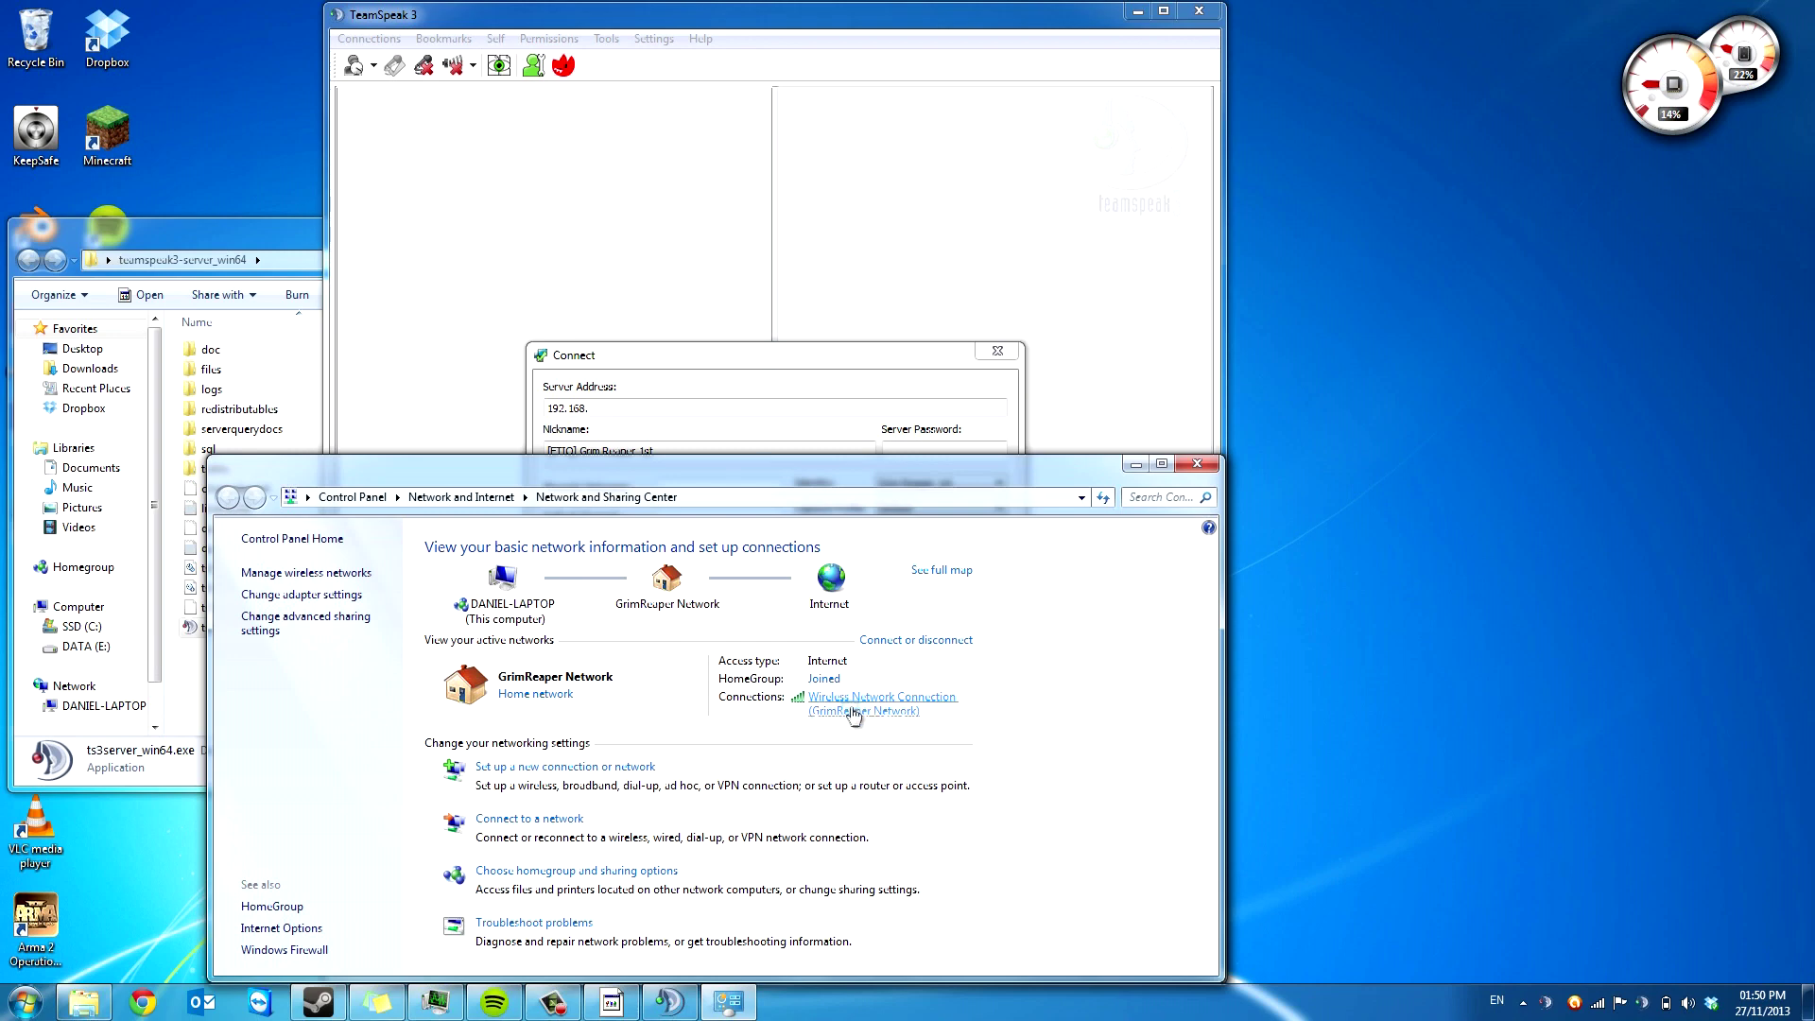
pyautogui.click(854, 709)
pyautogui.click(826, 530)
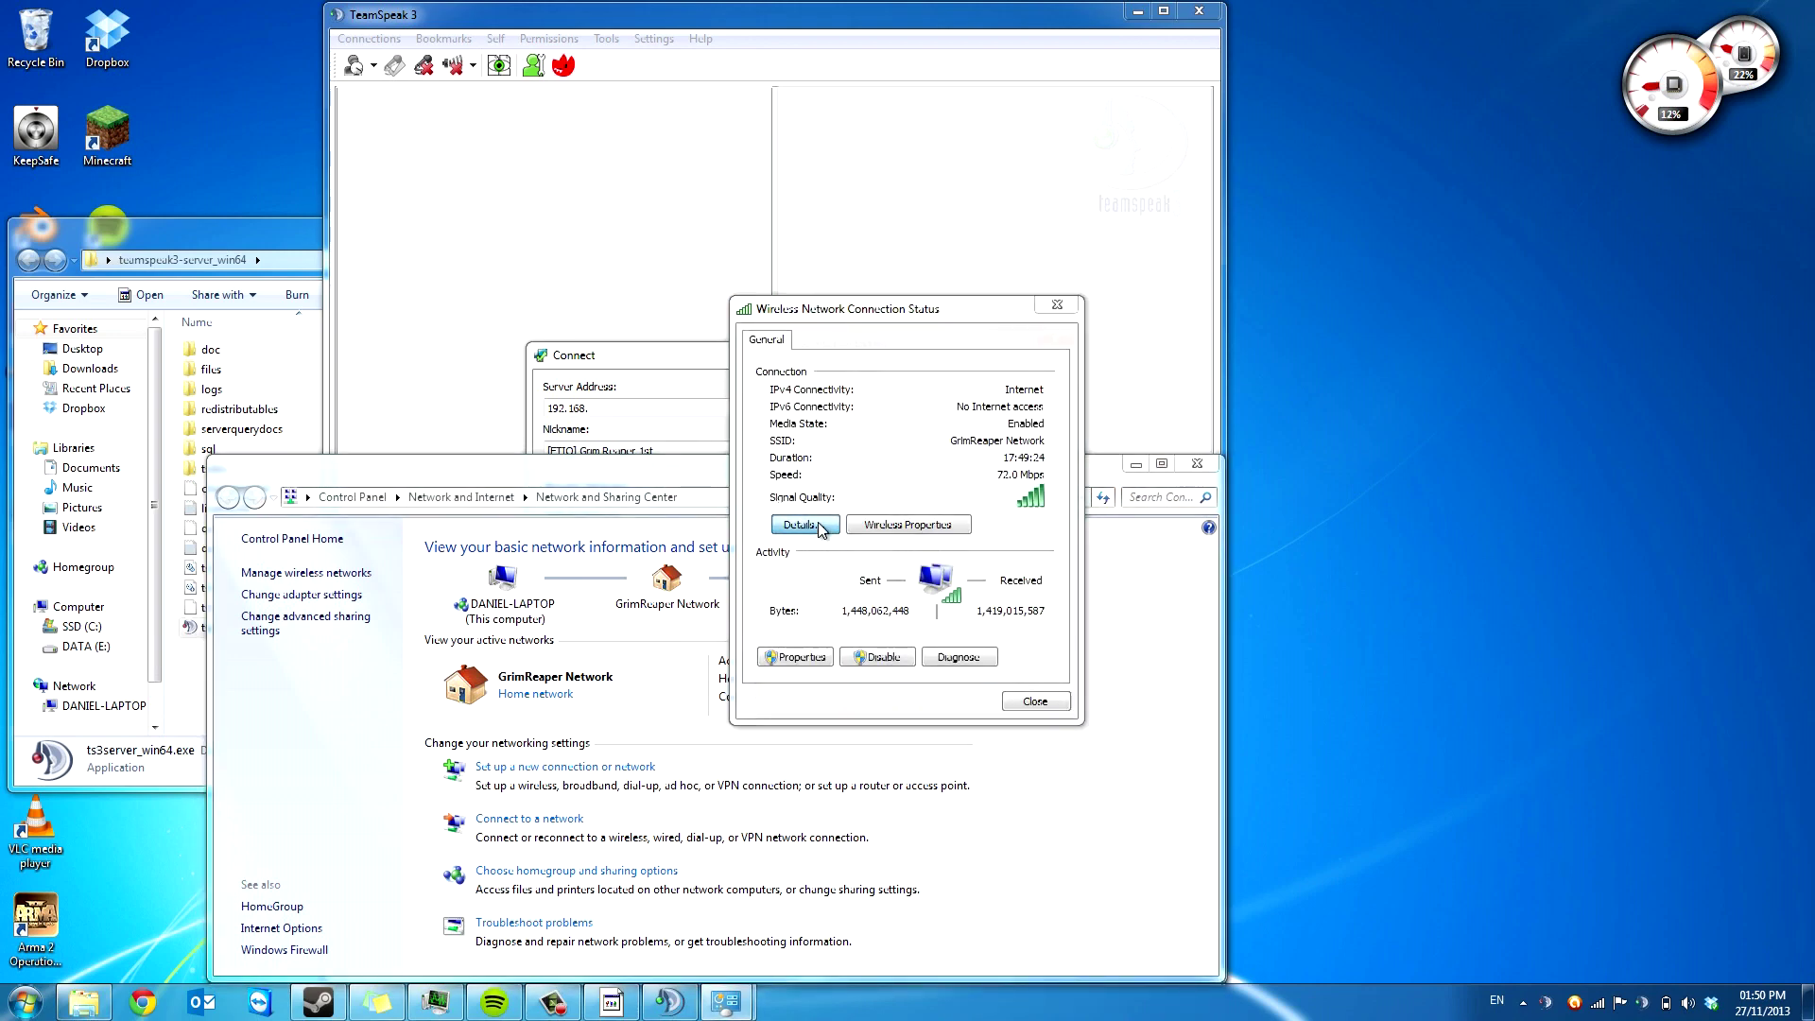
pyautogui.click(948, 479)
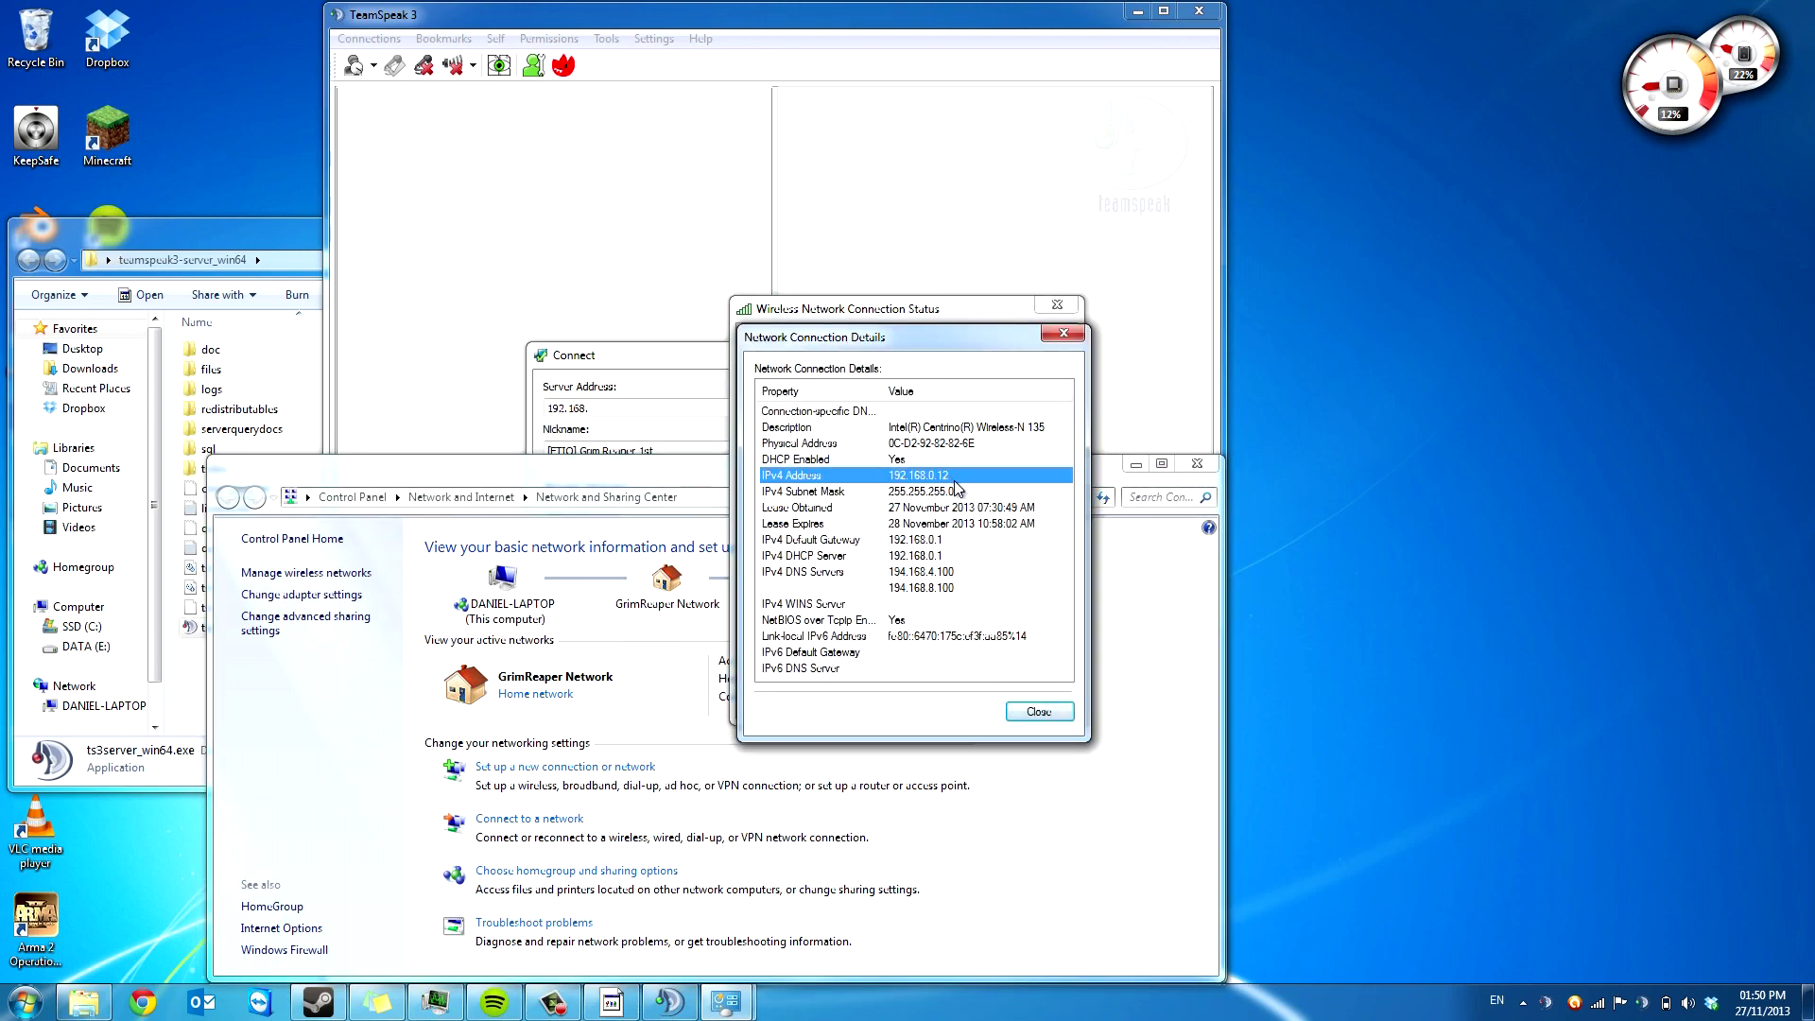
pyautogui.click(1019, 707)
# - Connect to 192.168.0.12, redeem the privilege key for Server Admin, and accept the substitute microphone
pyautogui.click(1042, 702)
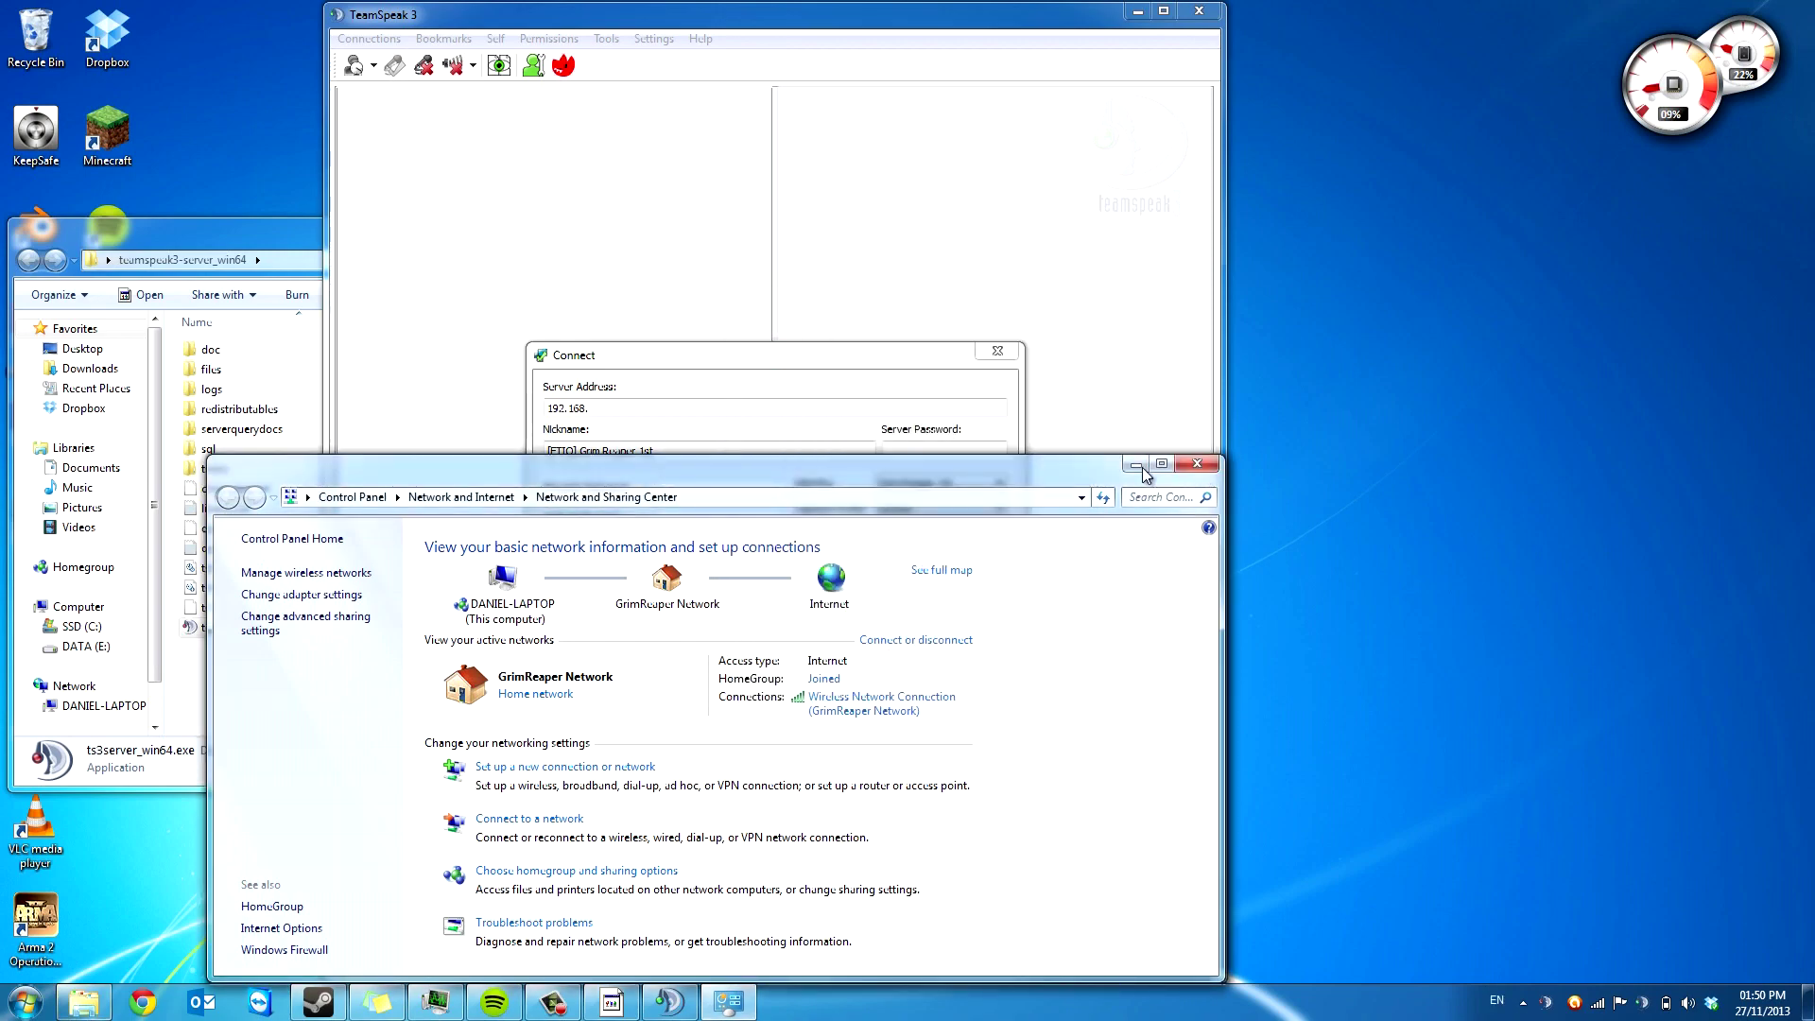
pyautogui.click(1140, 465)
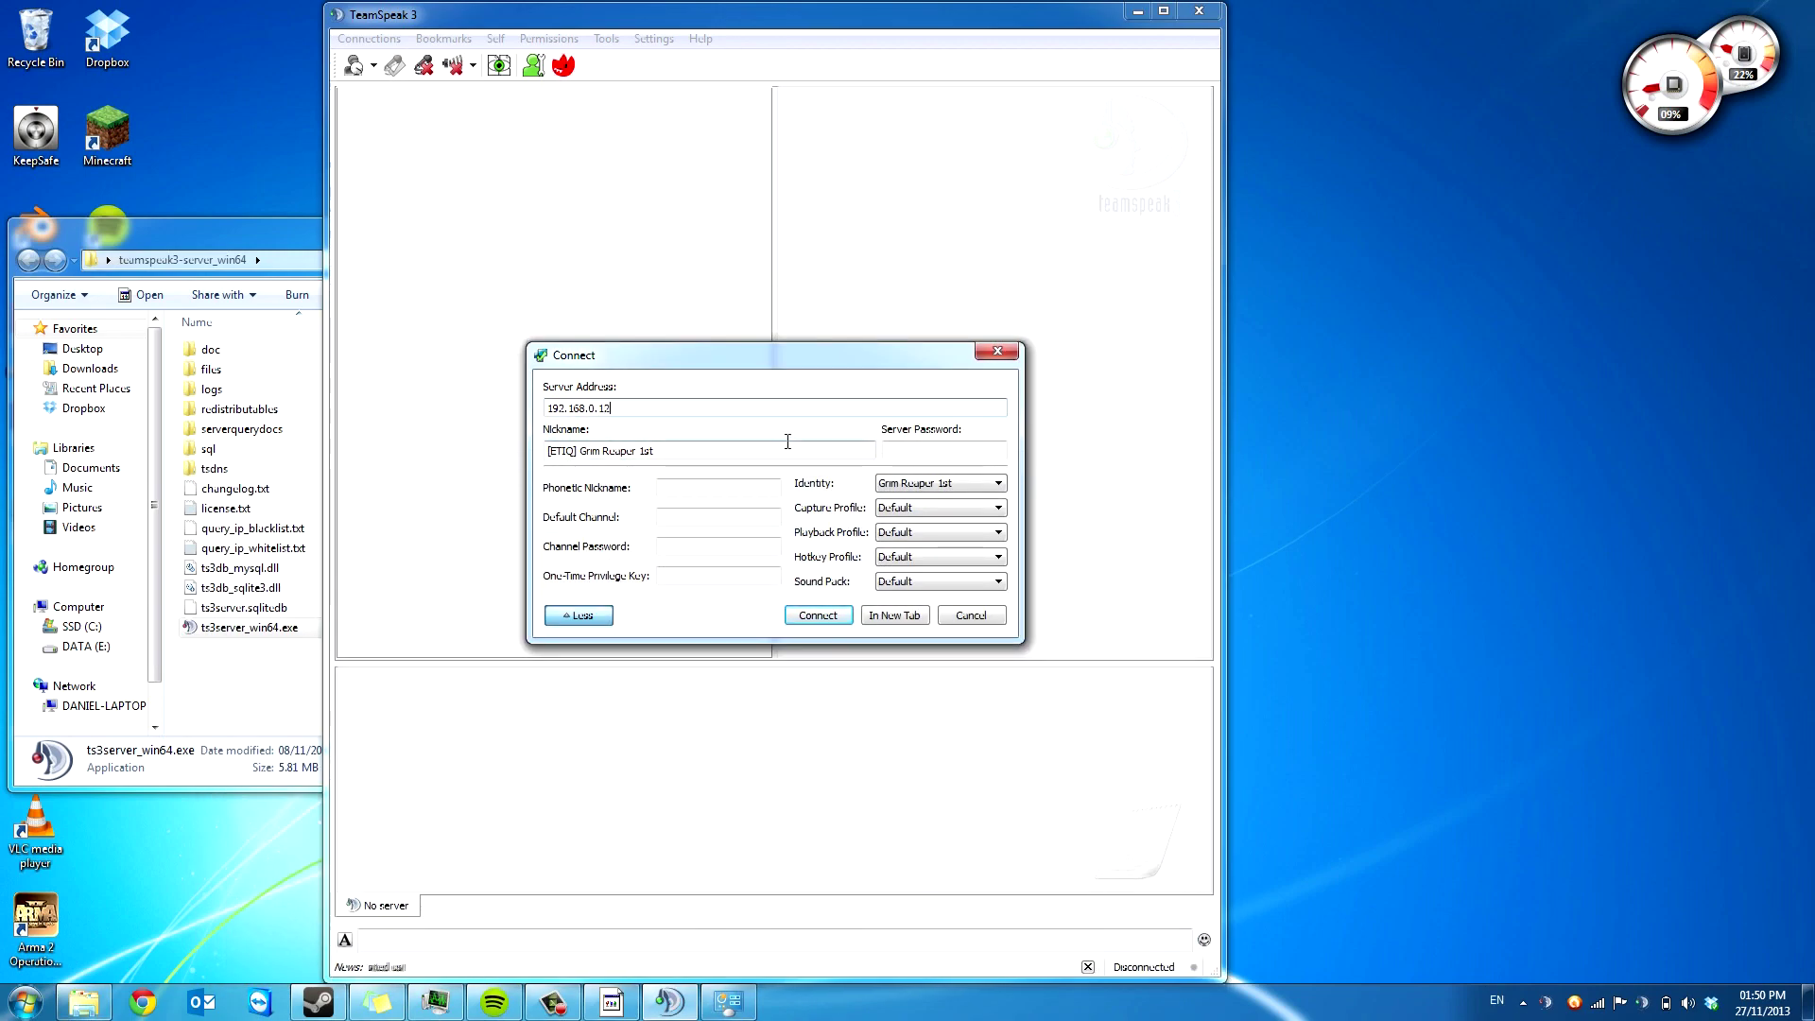
pyautogui.press('Return')
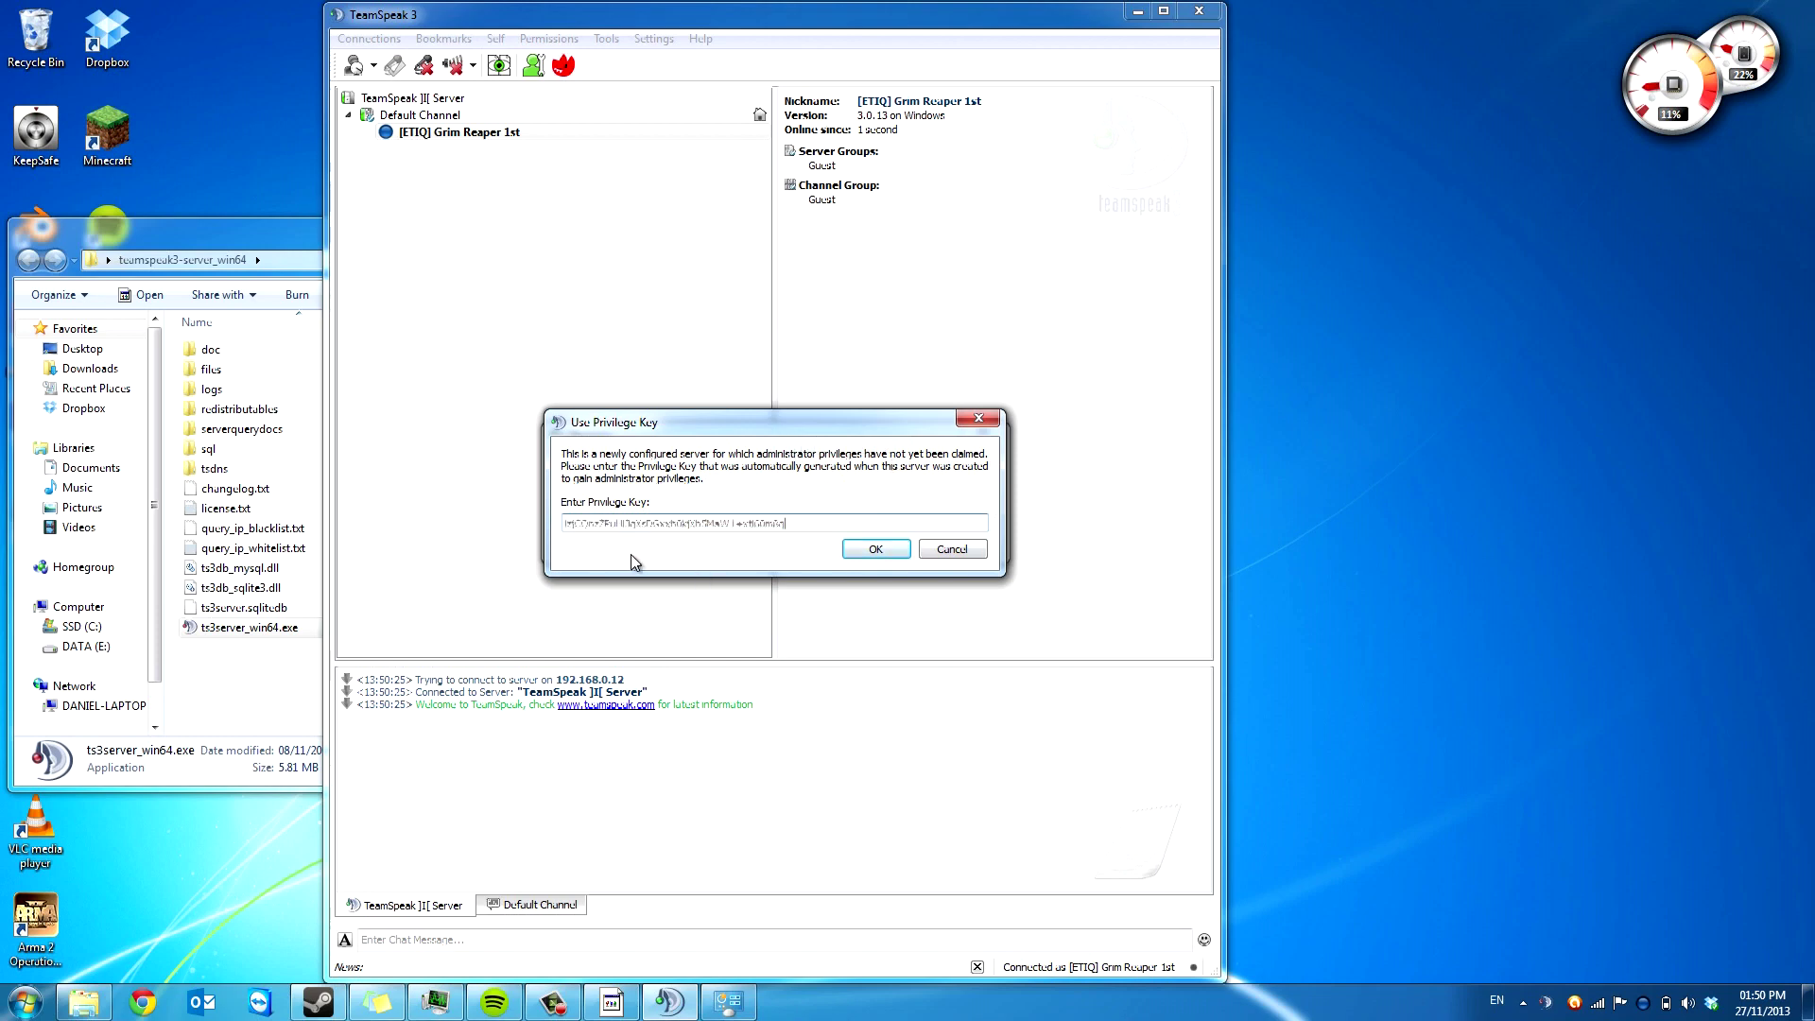
pyautogui.click(882, 554)
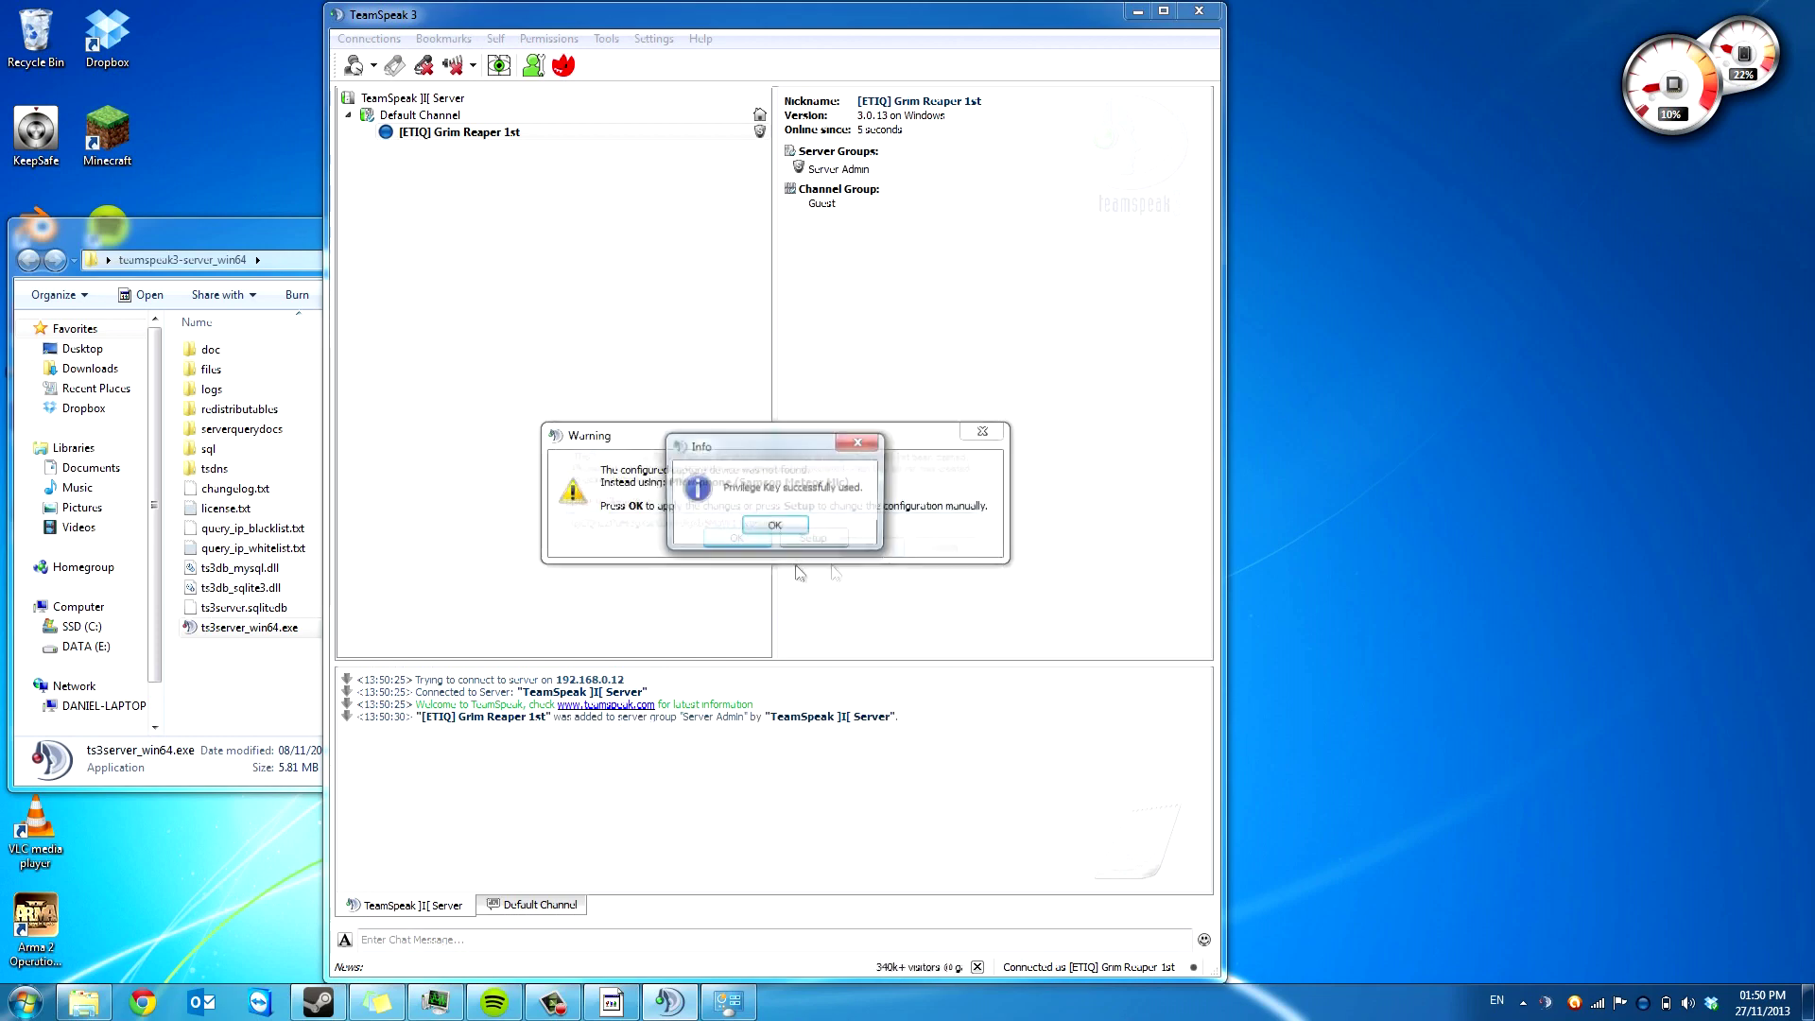
pyautogui.click(795, 525)
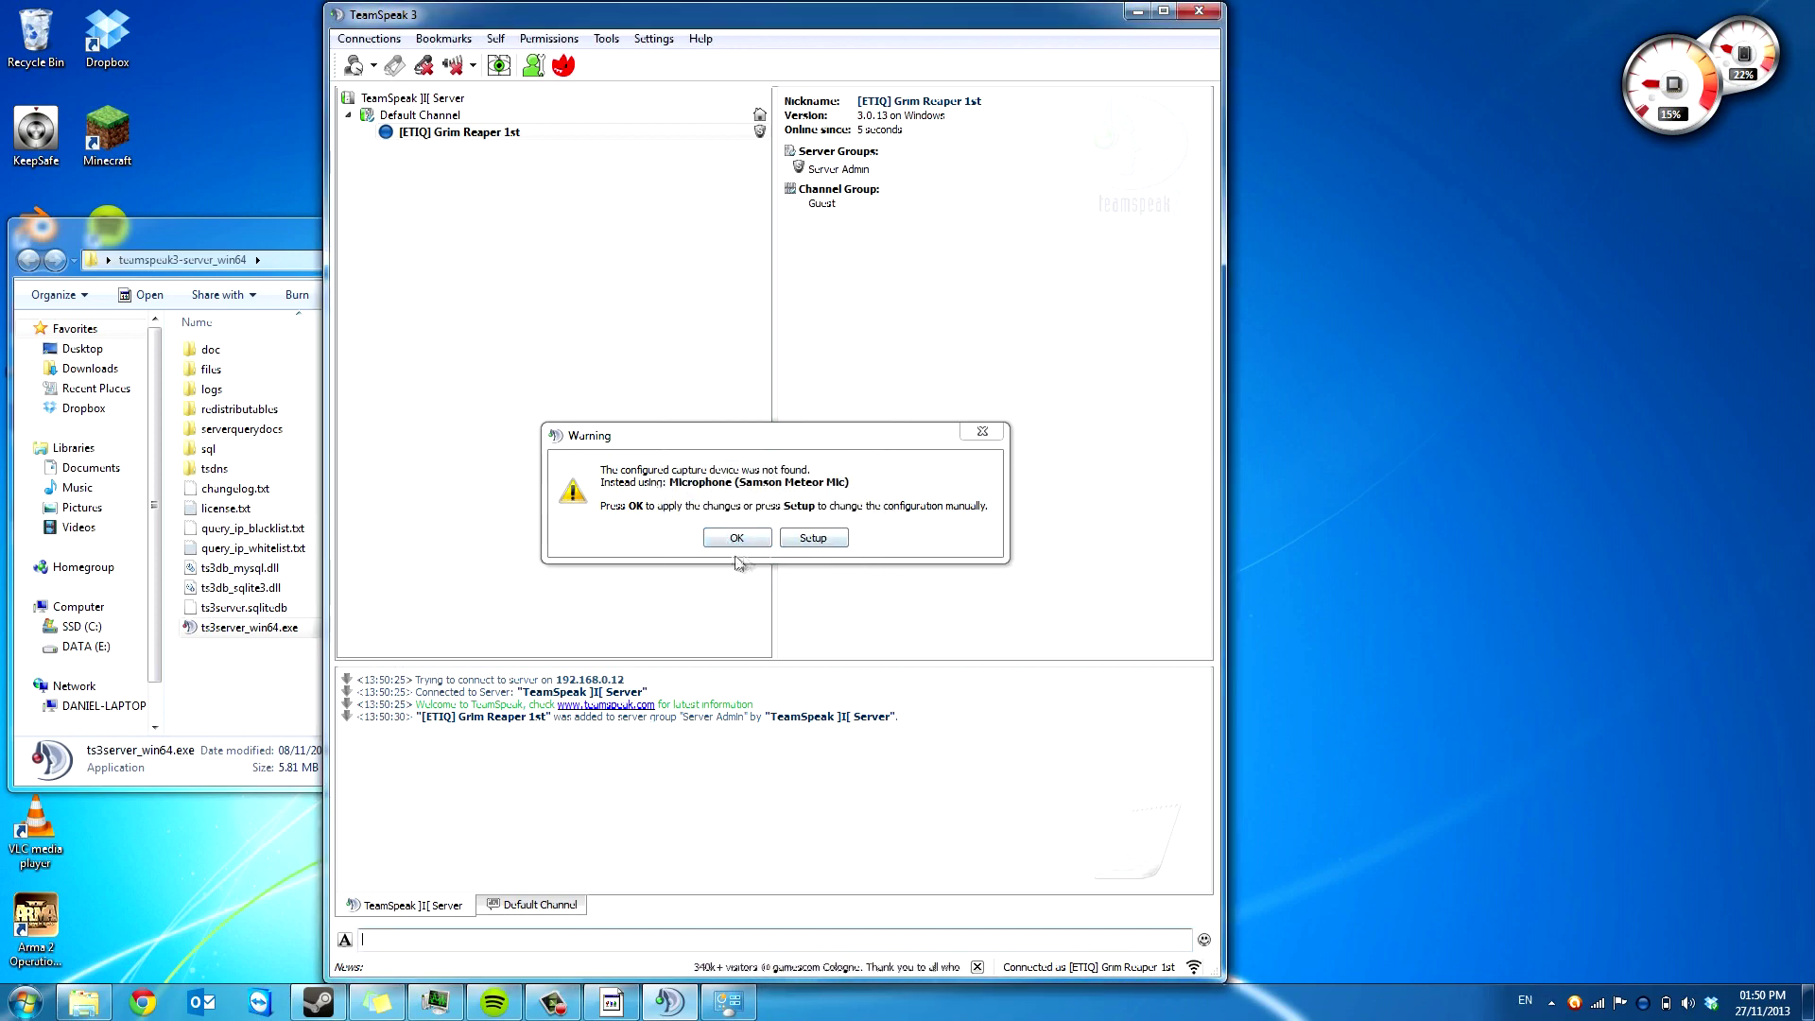
pyautogui.click(739, 539)
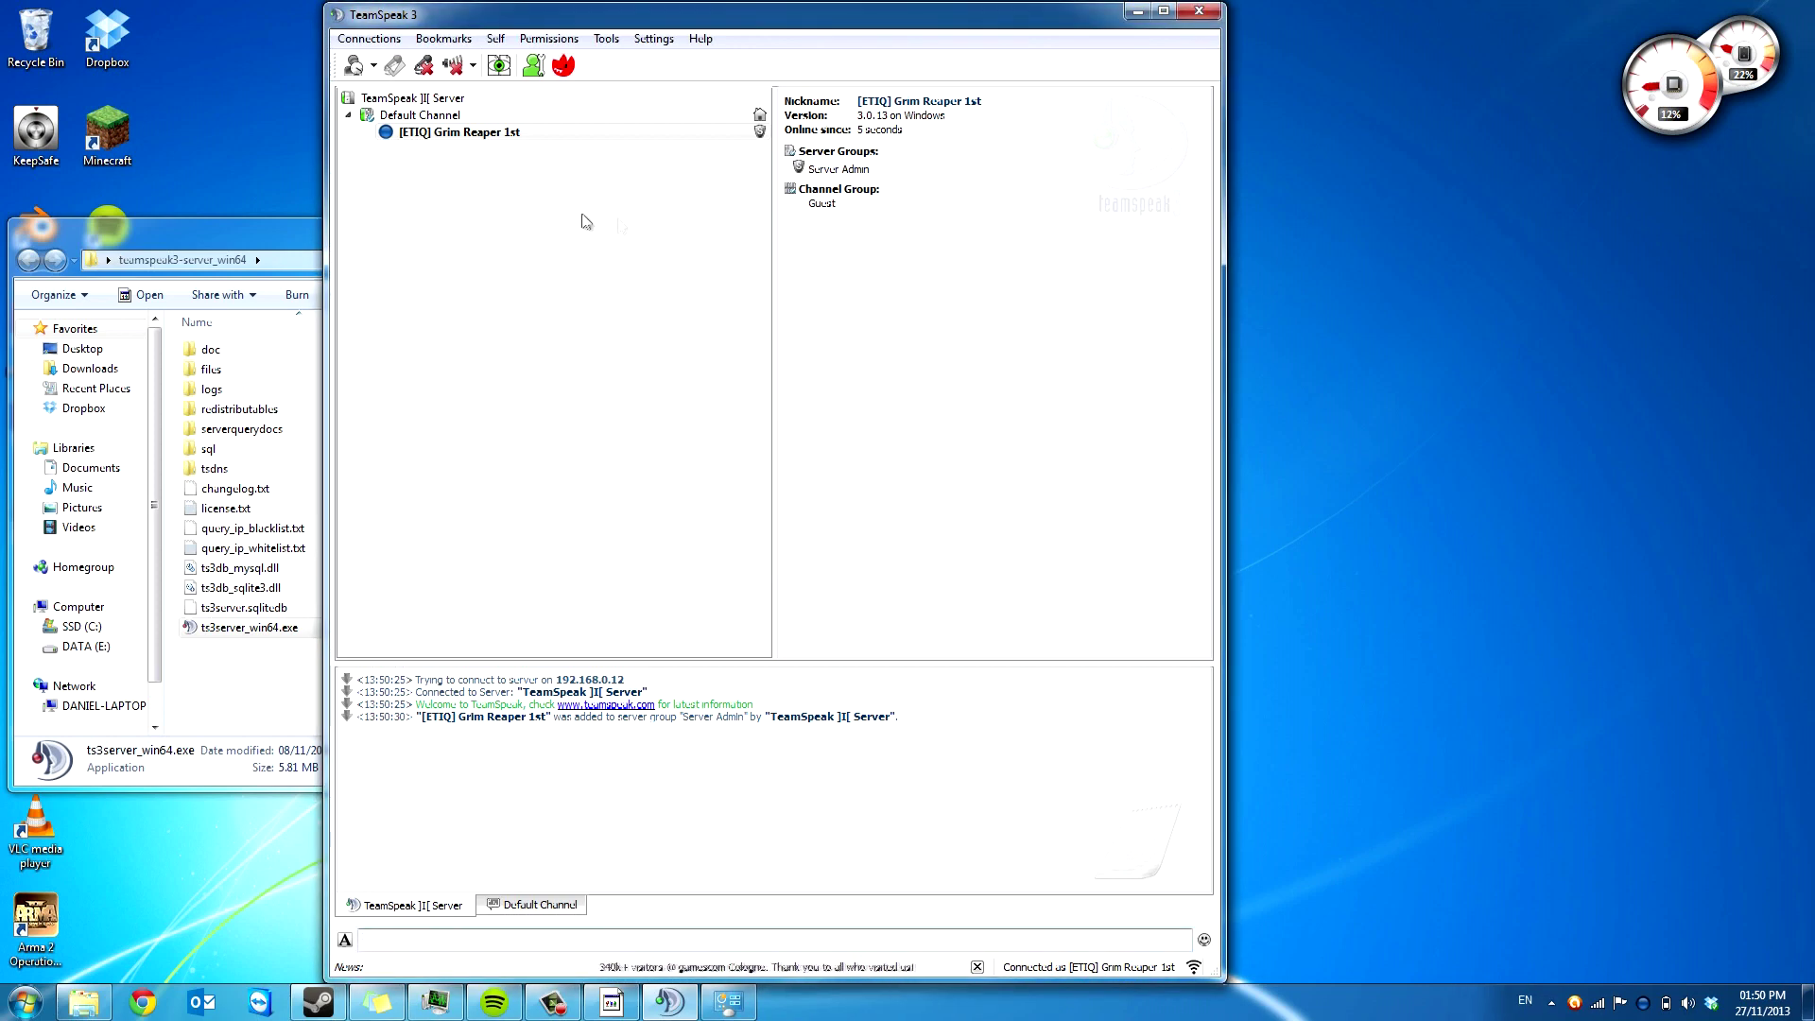
# - Change the virtual server name from TeamSpeak ][ Server to 'Test server' in Edit Virtual Server
pyautogui.click(450, 100)
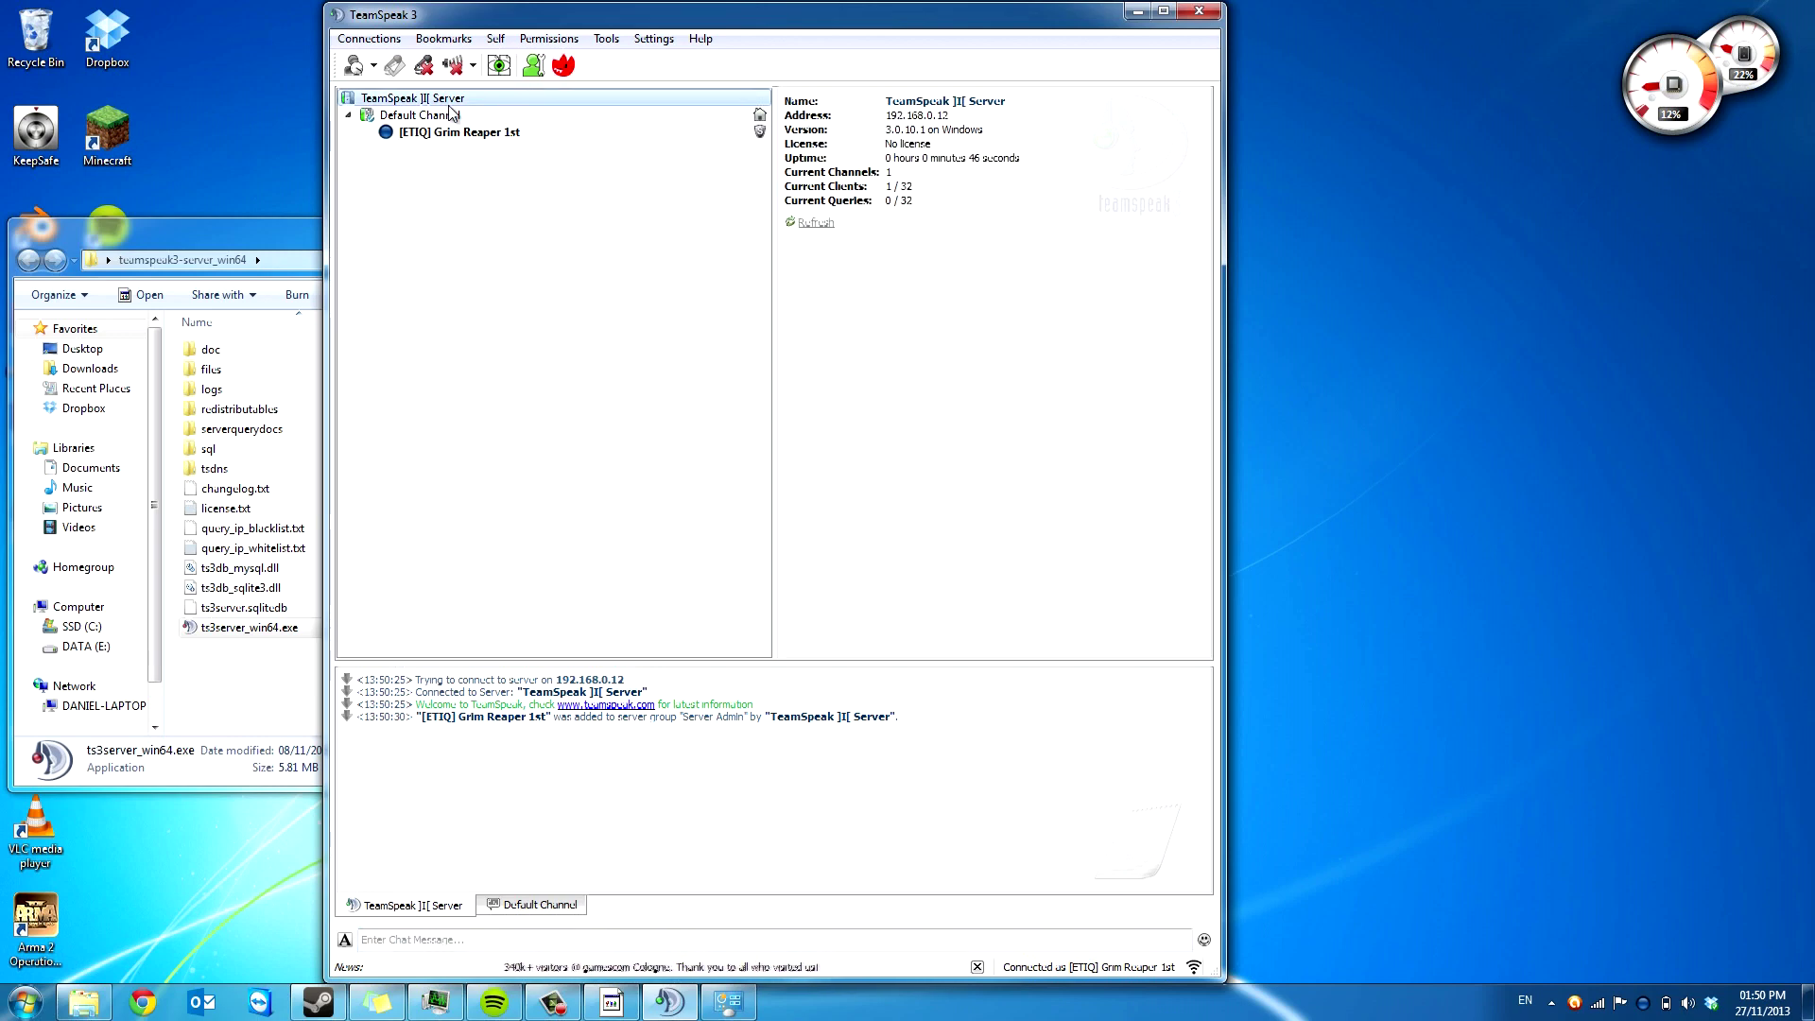
pyautogui.rightClick(450, 104)
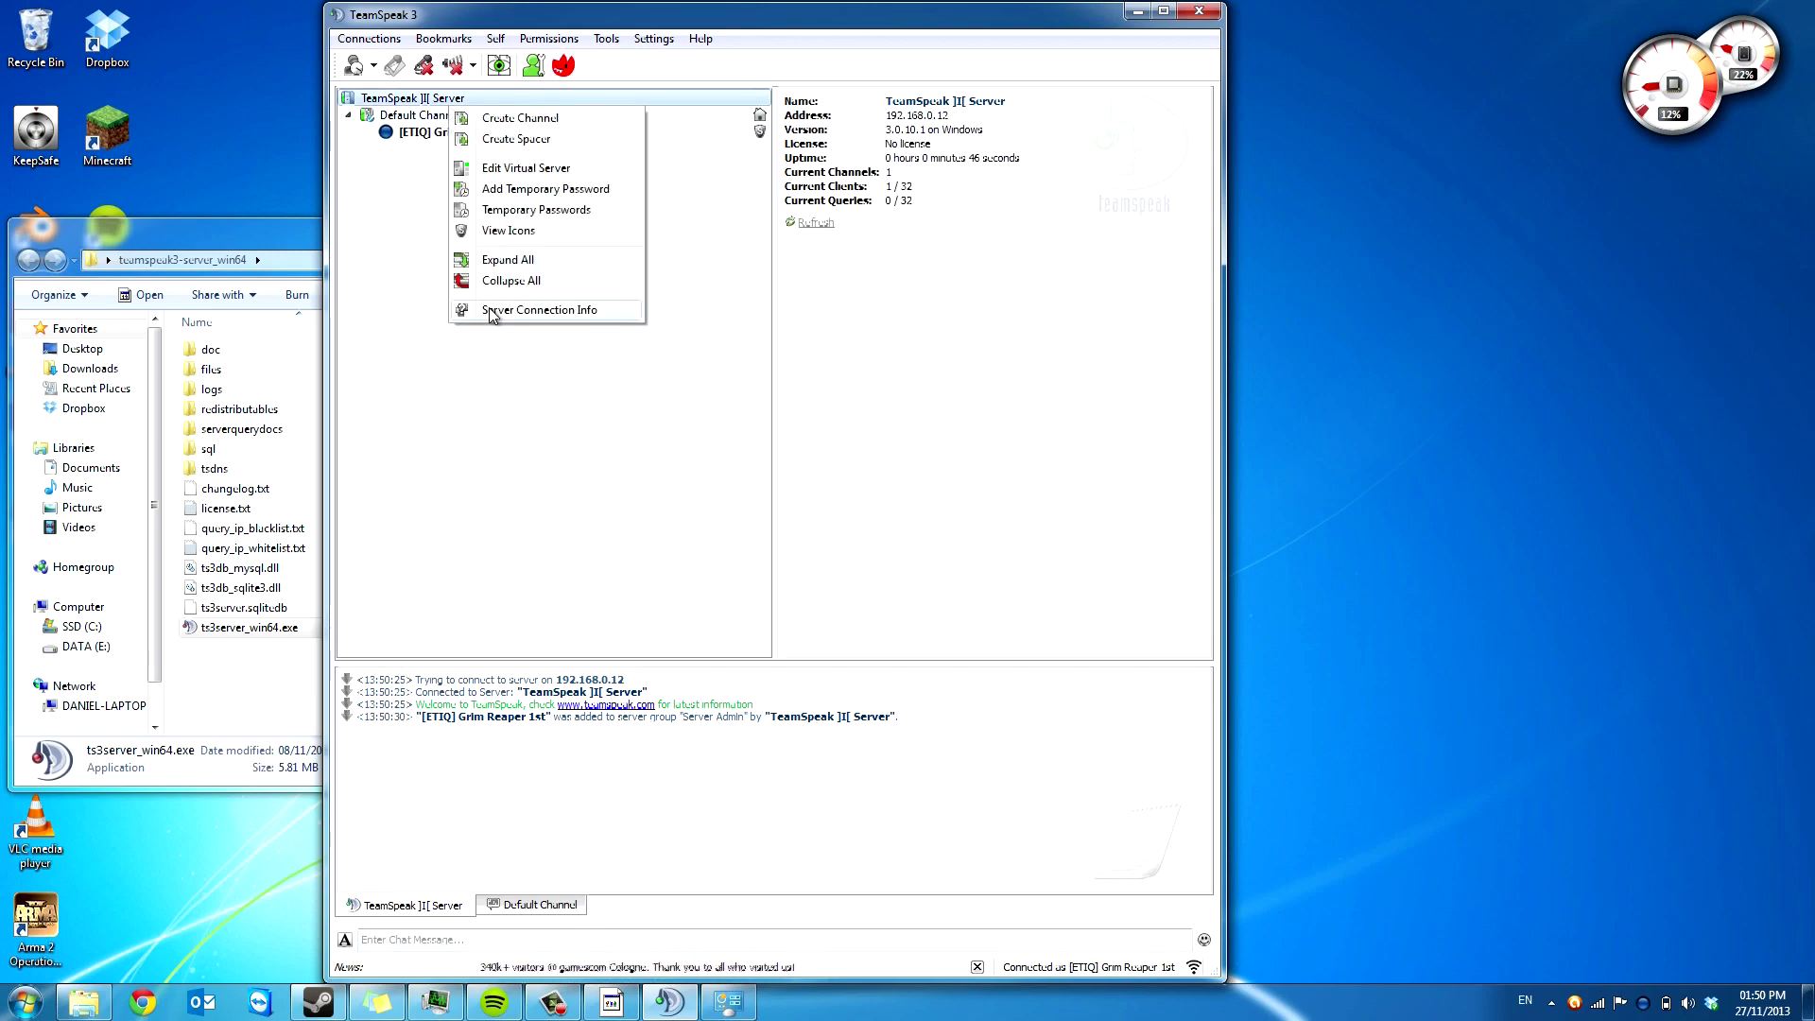
pyautogui.click(526, 167)
pyautogui.hotkey('ctrl', 'a')
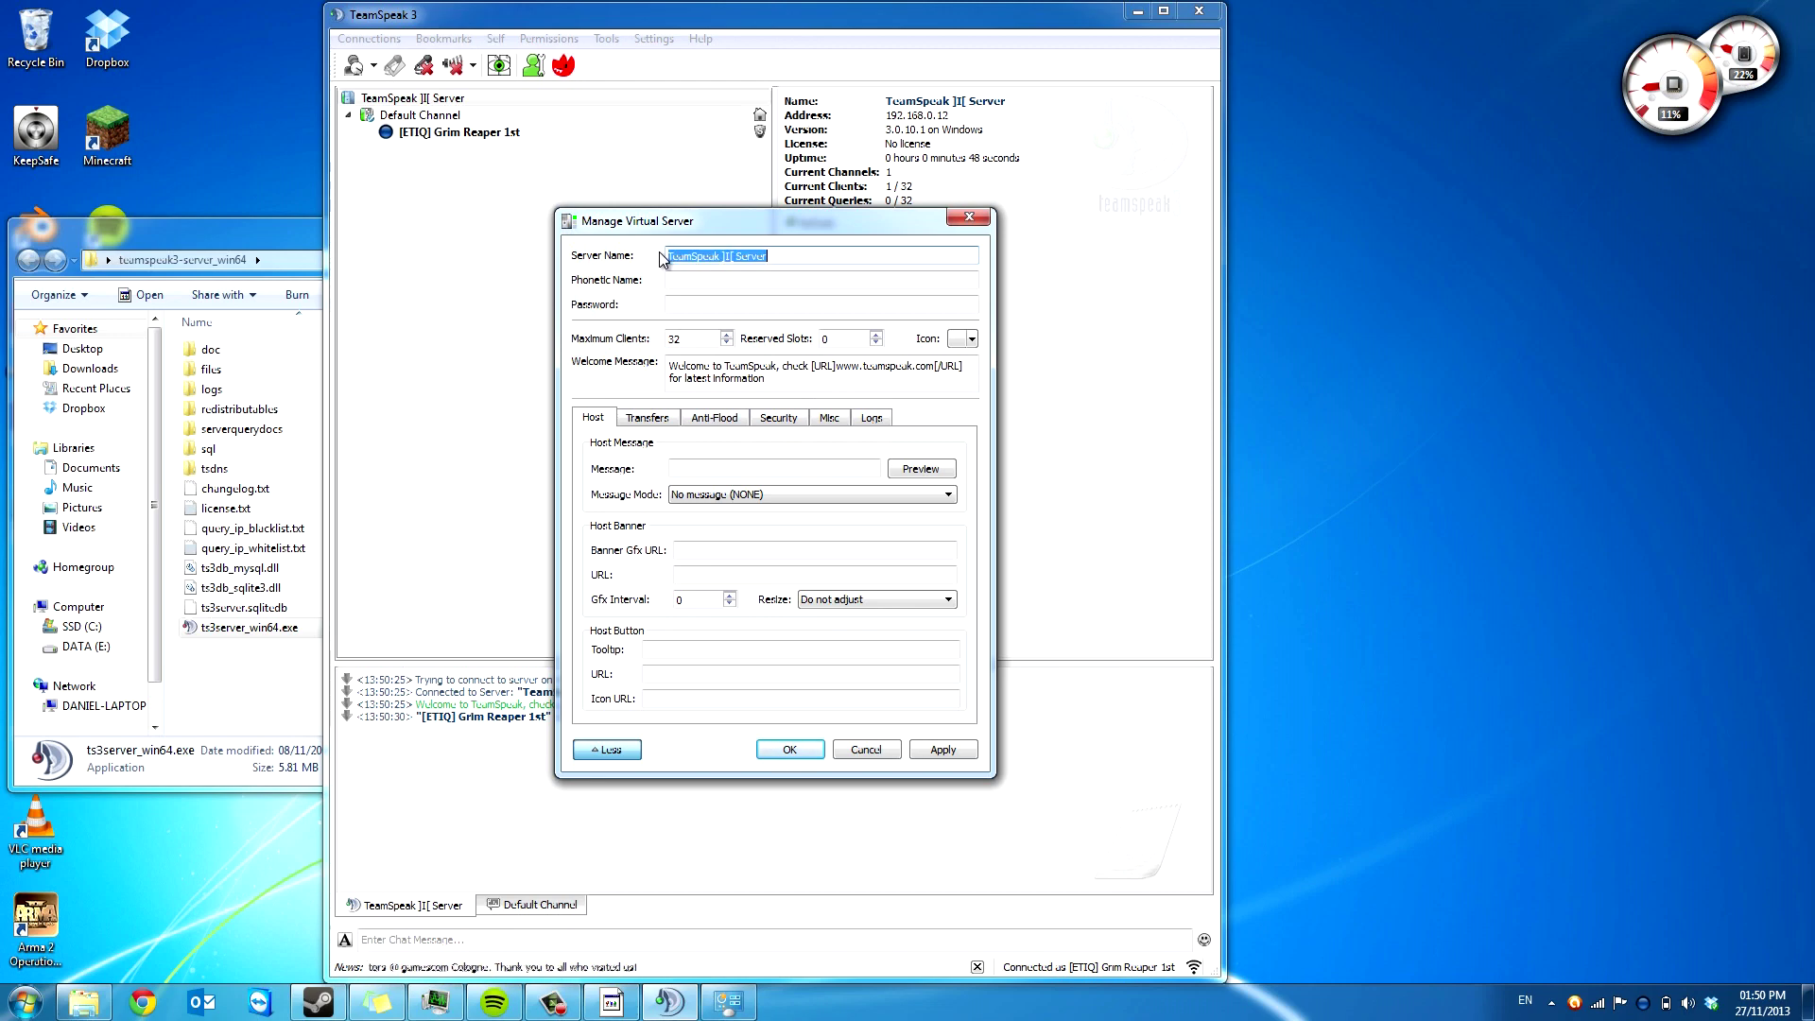
pyautogui.write('Taa')
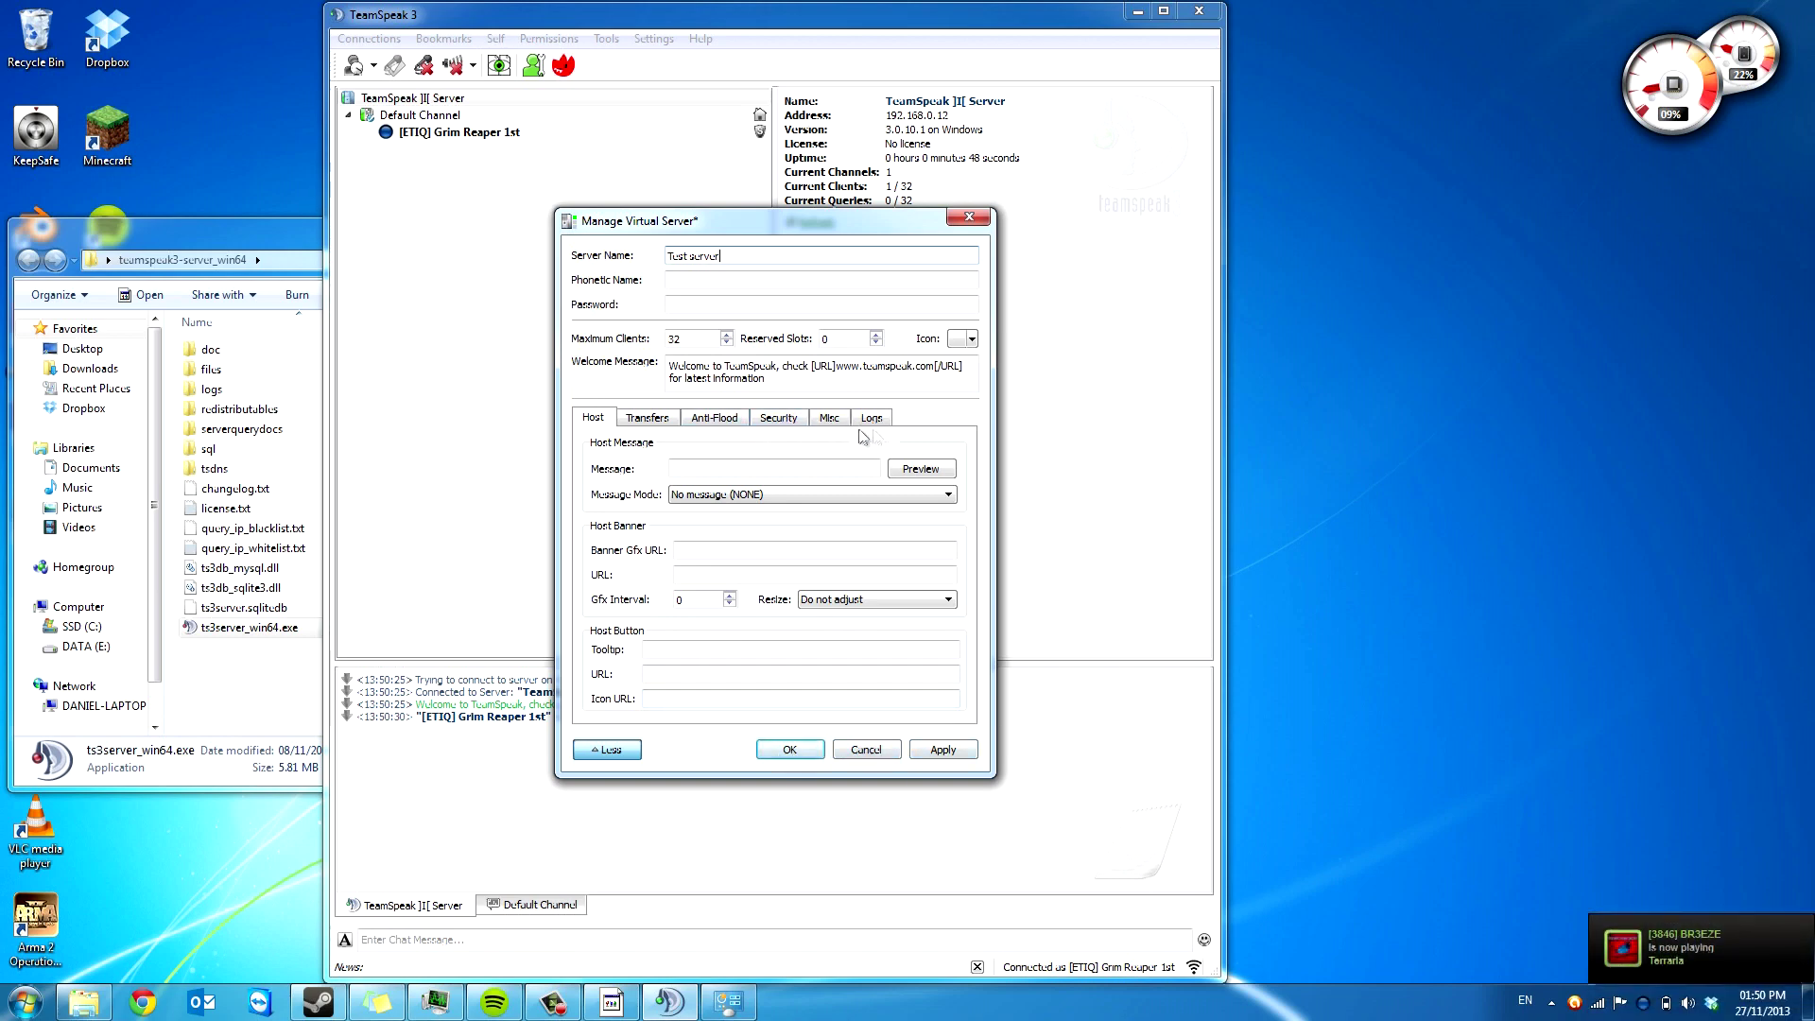
pyautogui.click(788, 749)
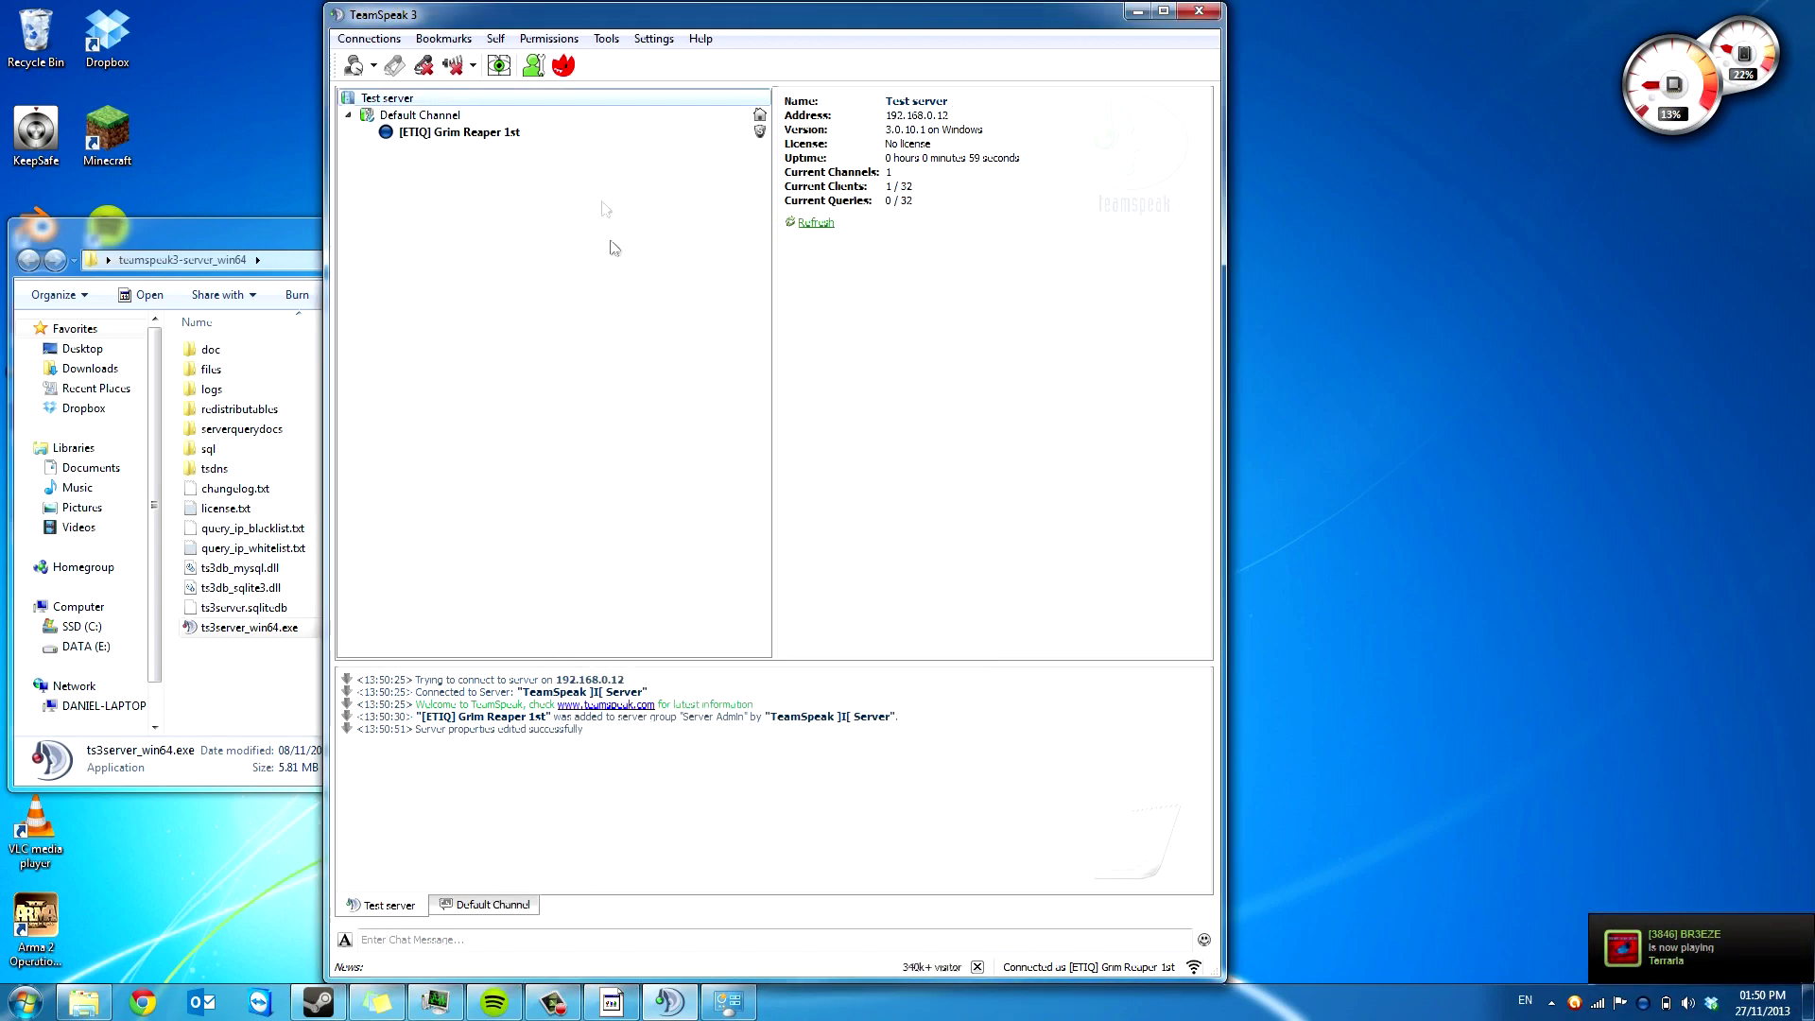
pyautogui.rightClick(462, 97)
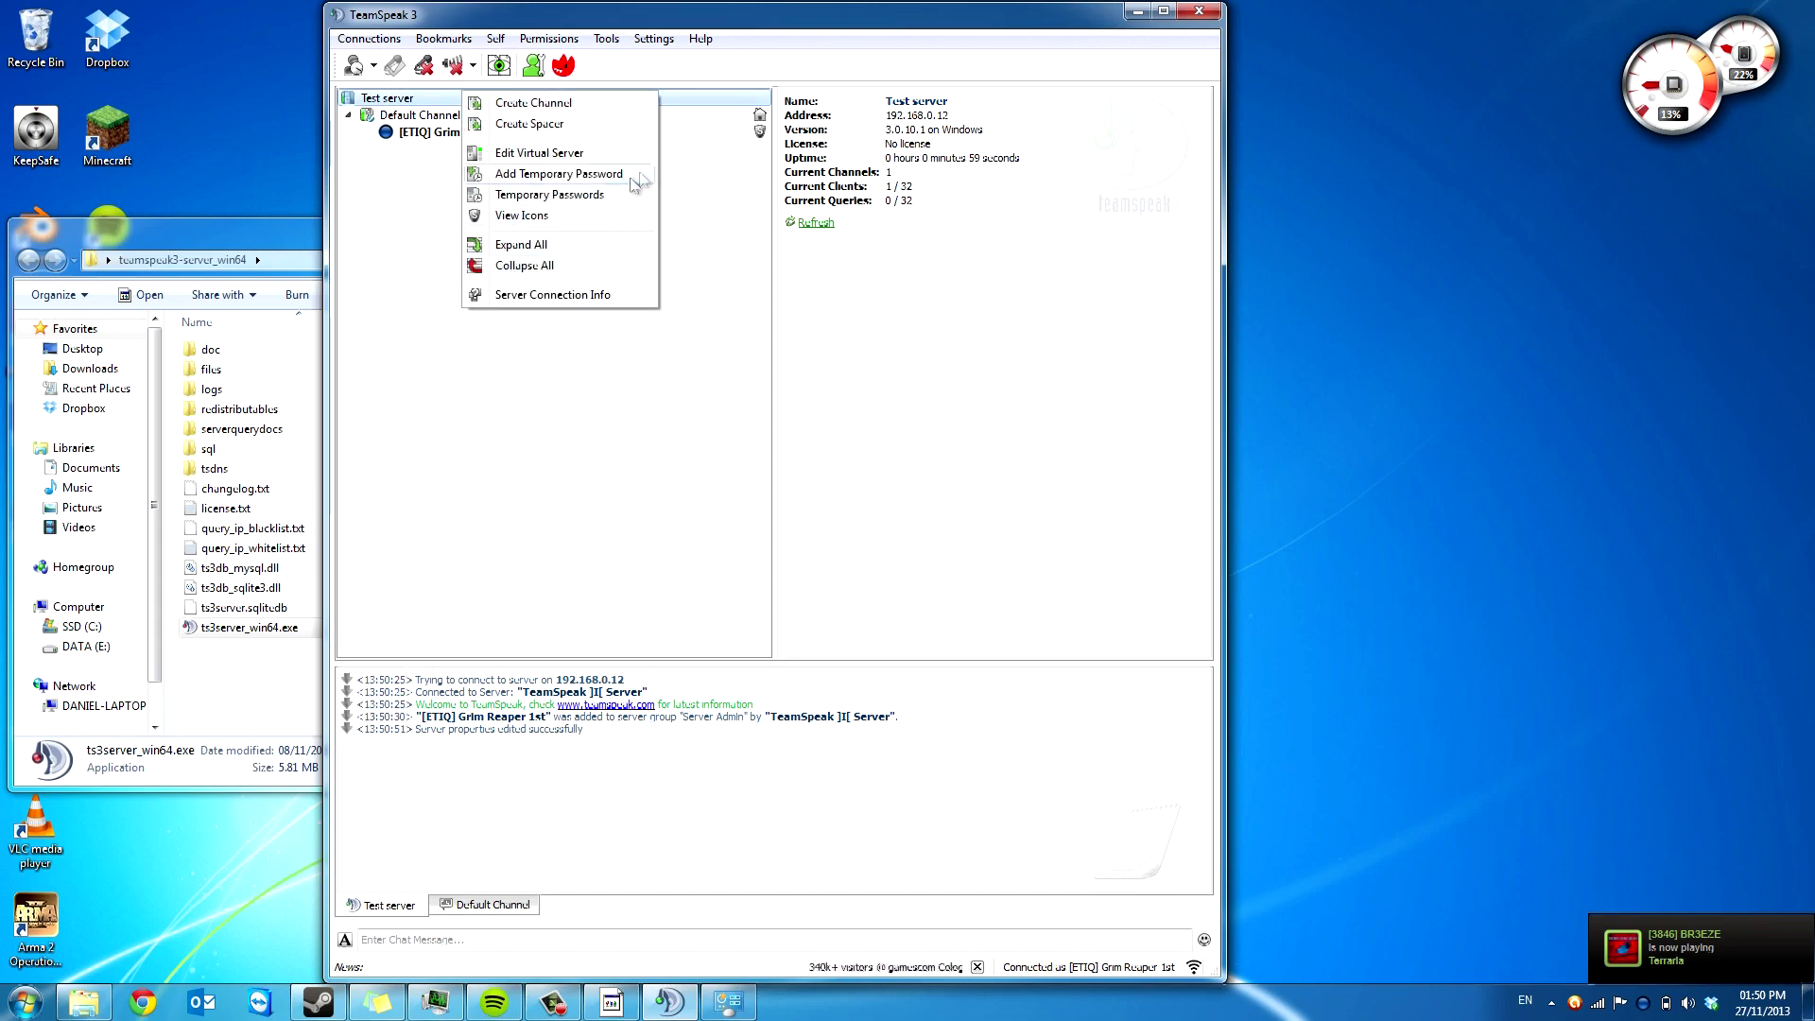
# - Review the server's transfer, anti-flood, security, misc and logging settings, keeping 32 max clients
pyautogui.click(610, 152)
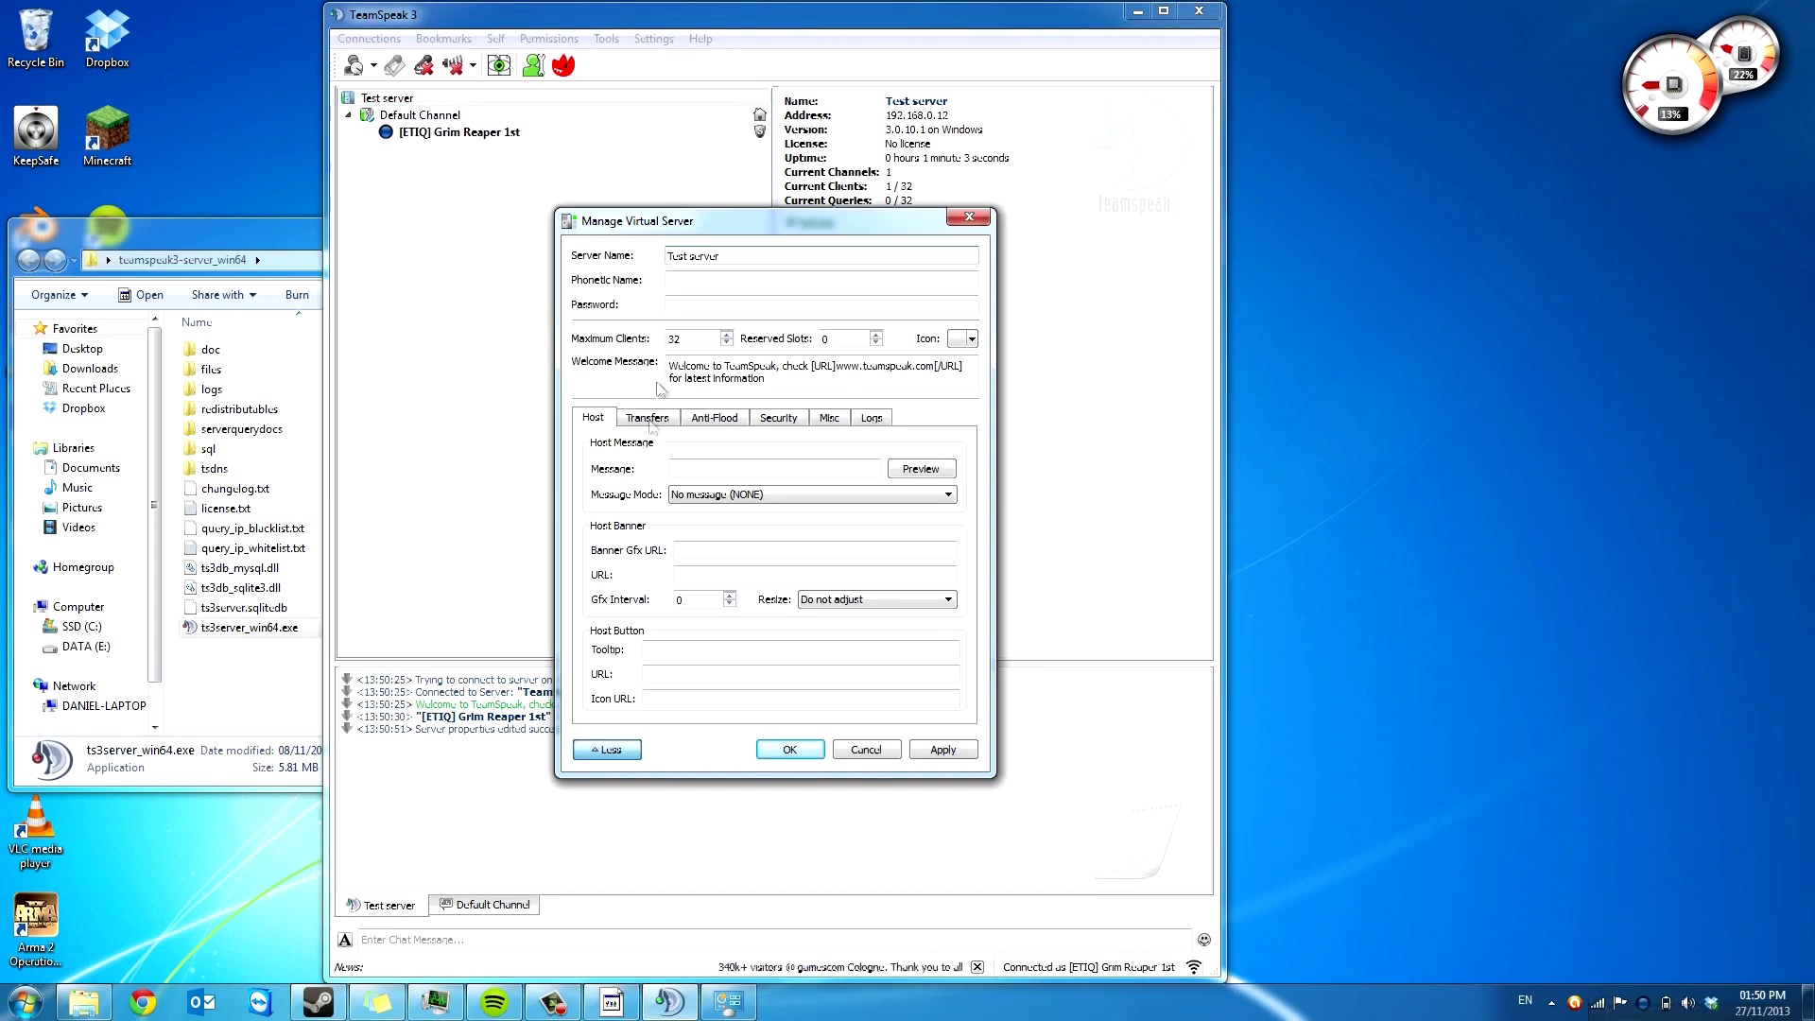
pyautogui.click(671, 423)
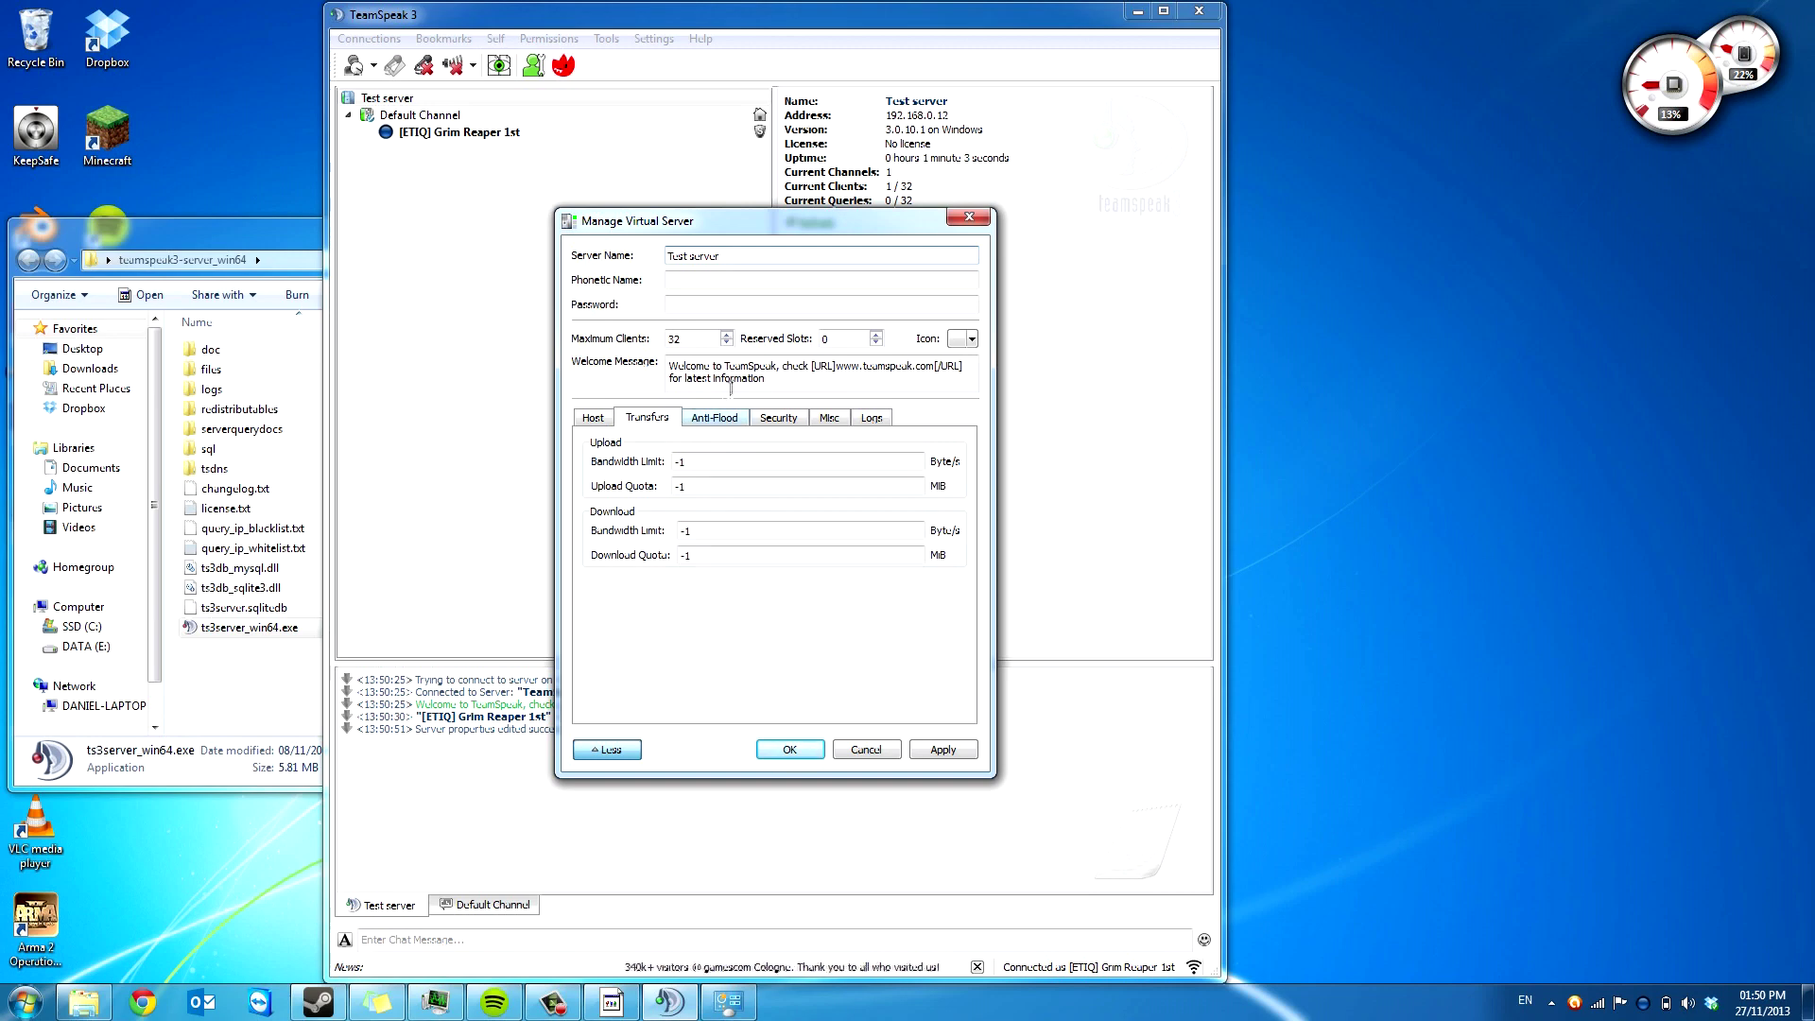
pyautogui.click(713, 419)
pyautogui.click(779, 418)
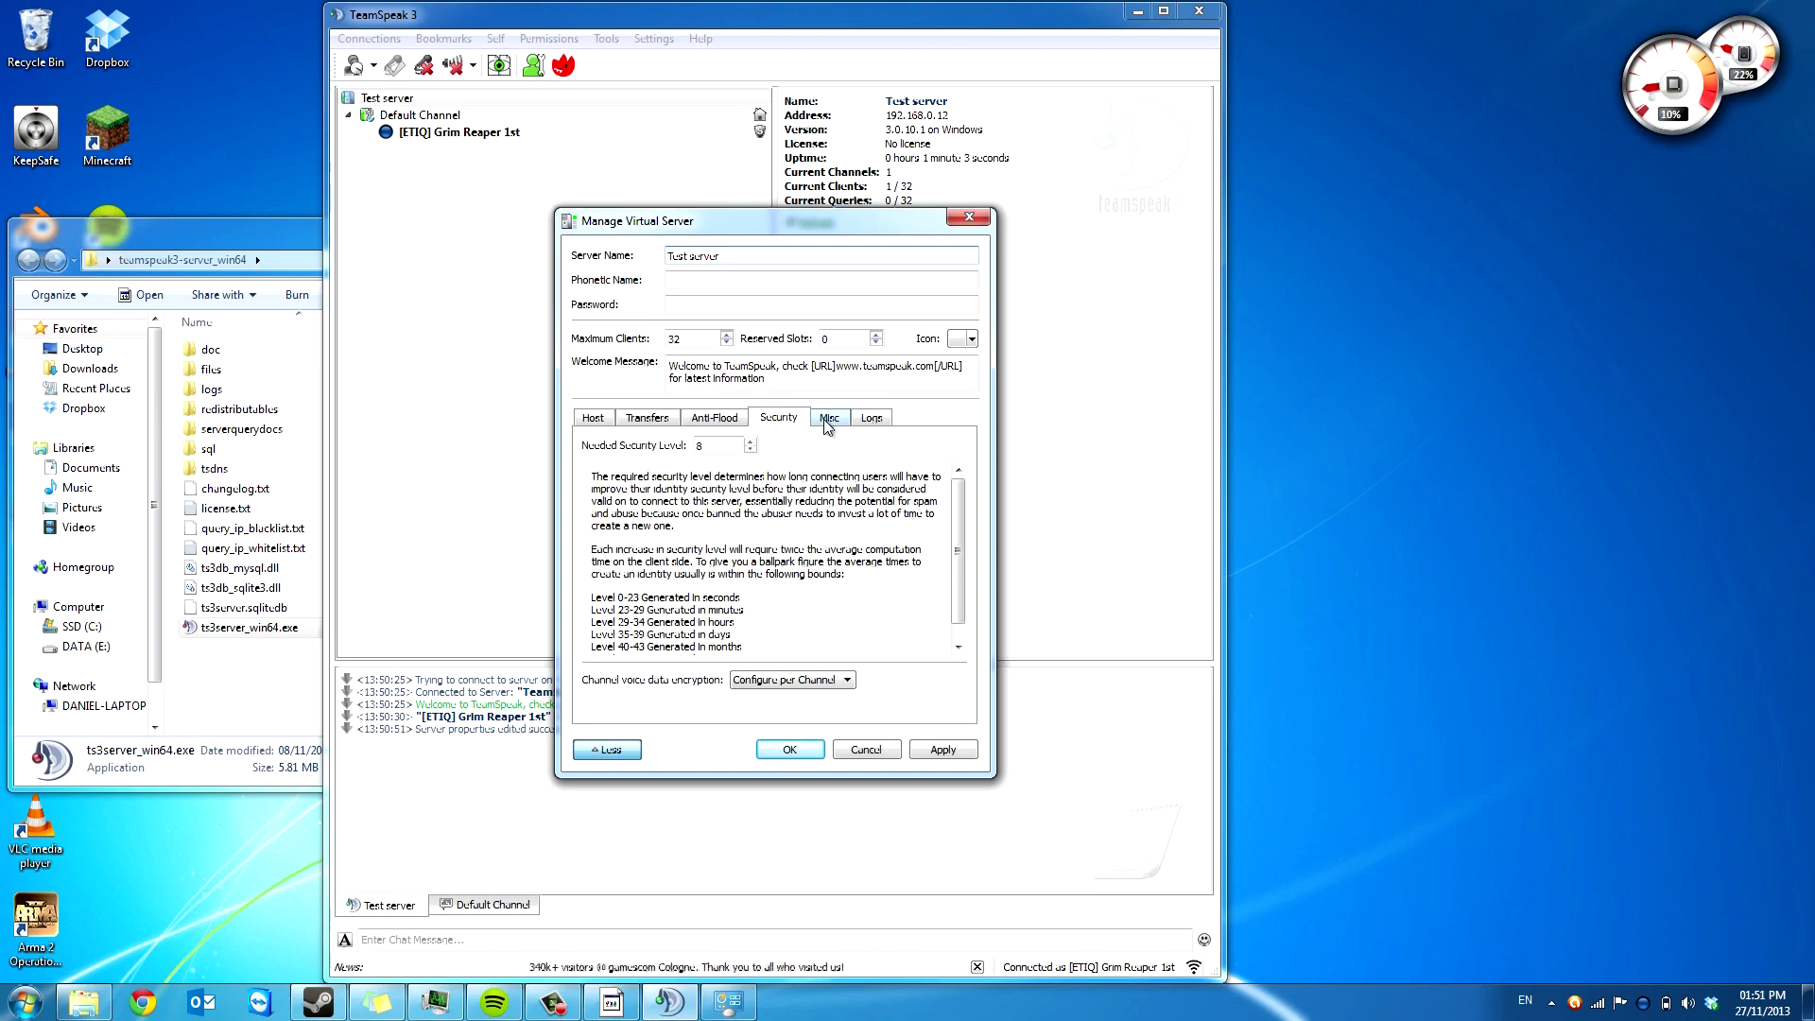
pyautogui.click(826, 418)
pyautogui.click(872, 419)
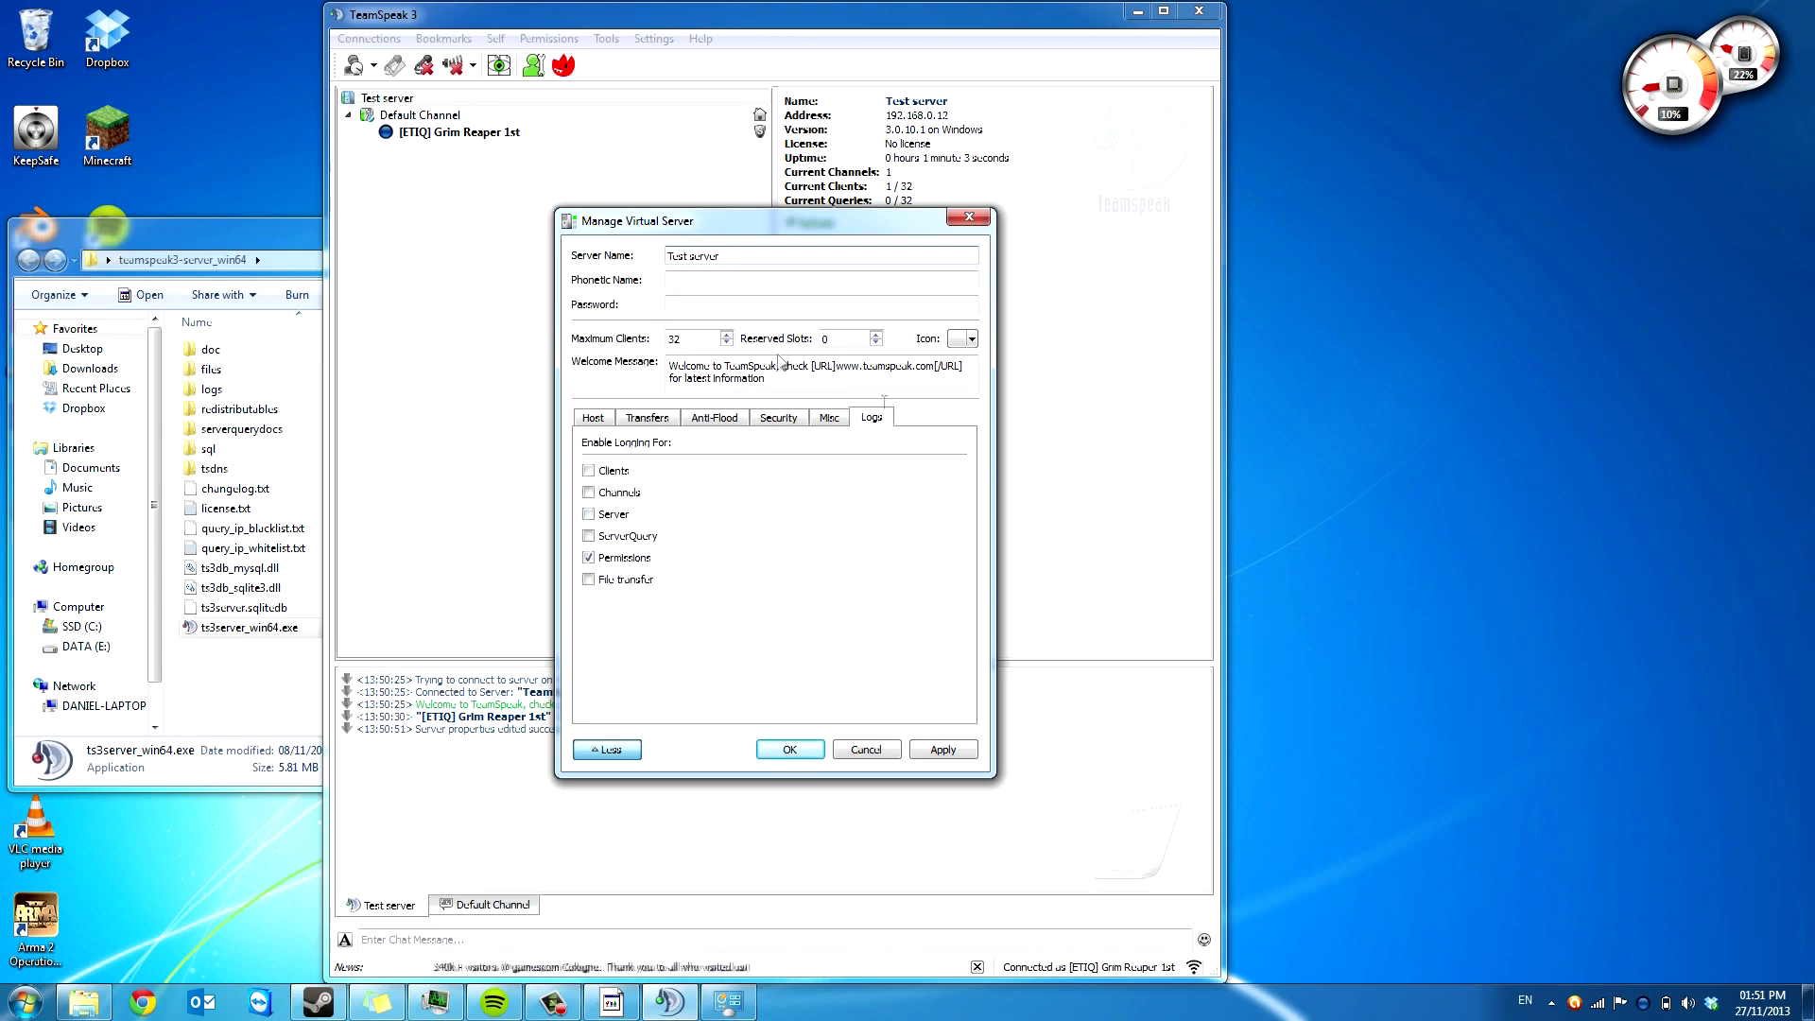
pyautogui.doubleClick(674, 340)
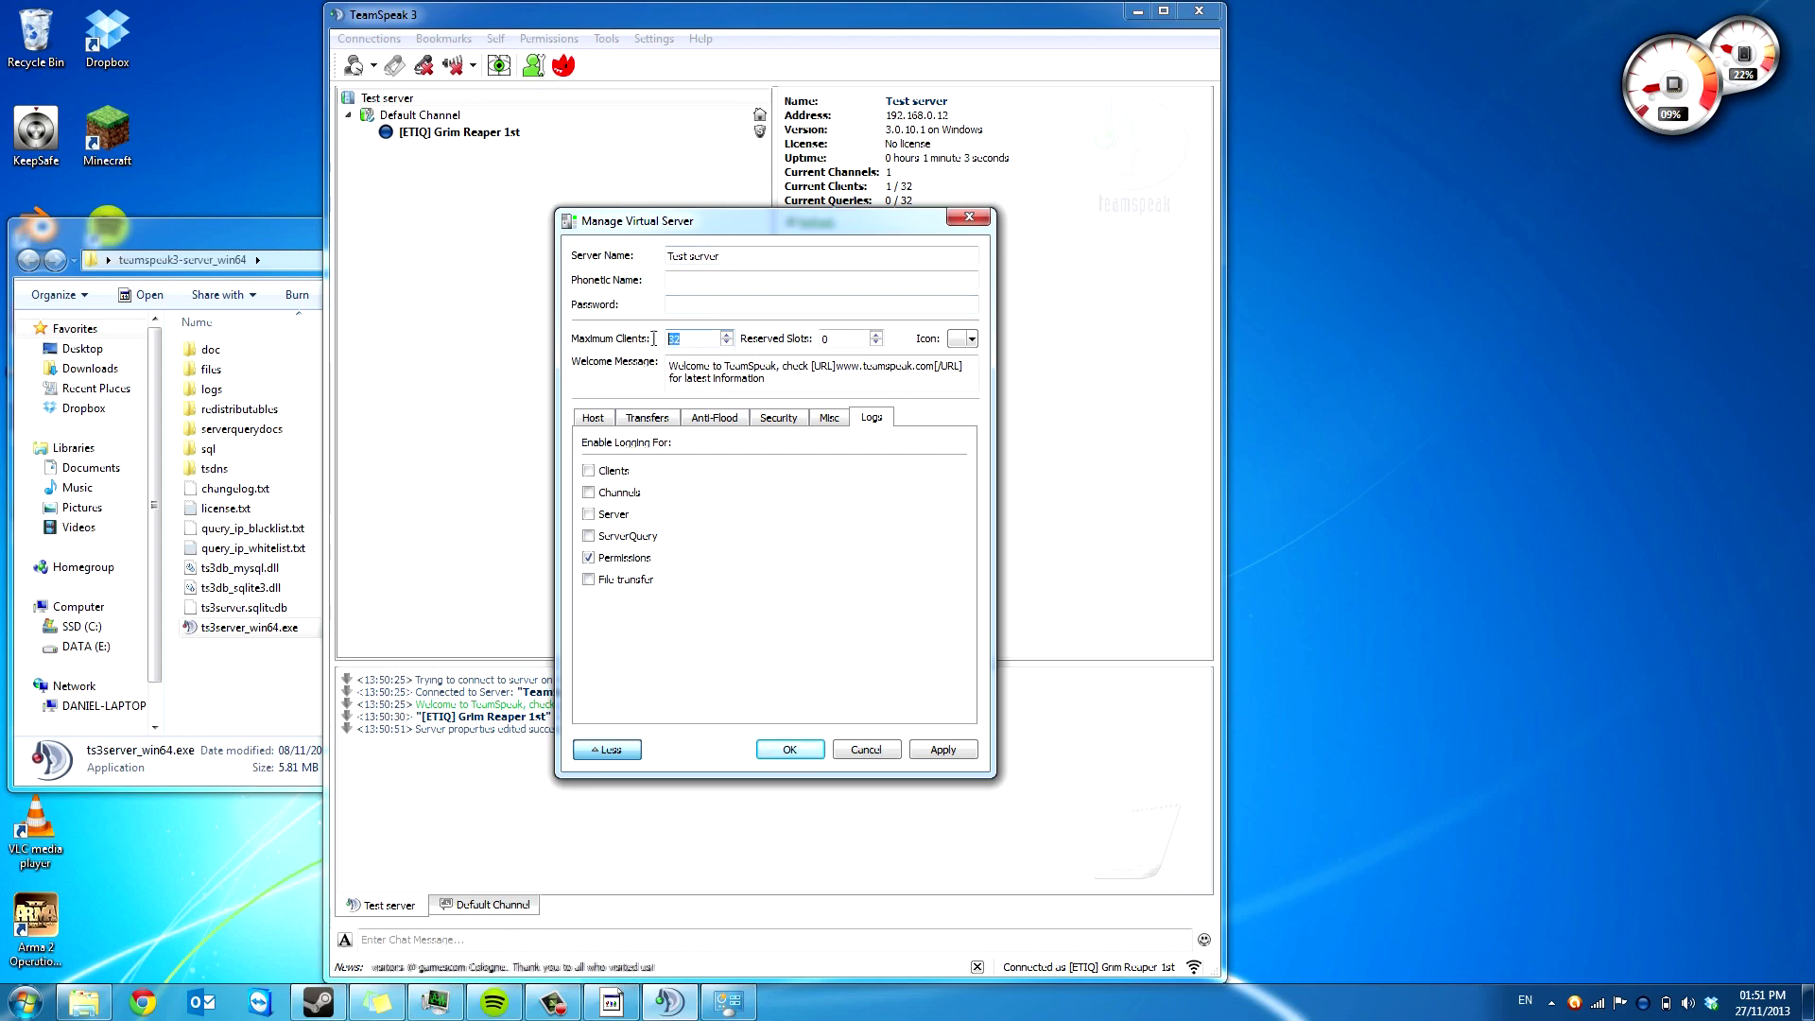
pyautogui.click(693, 340)
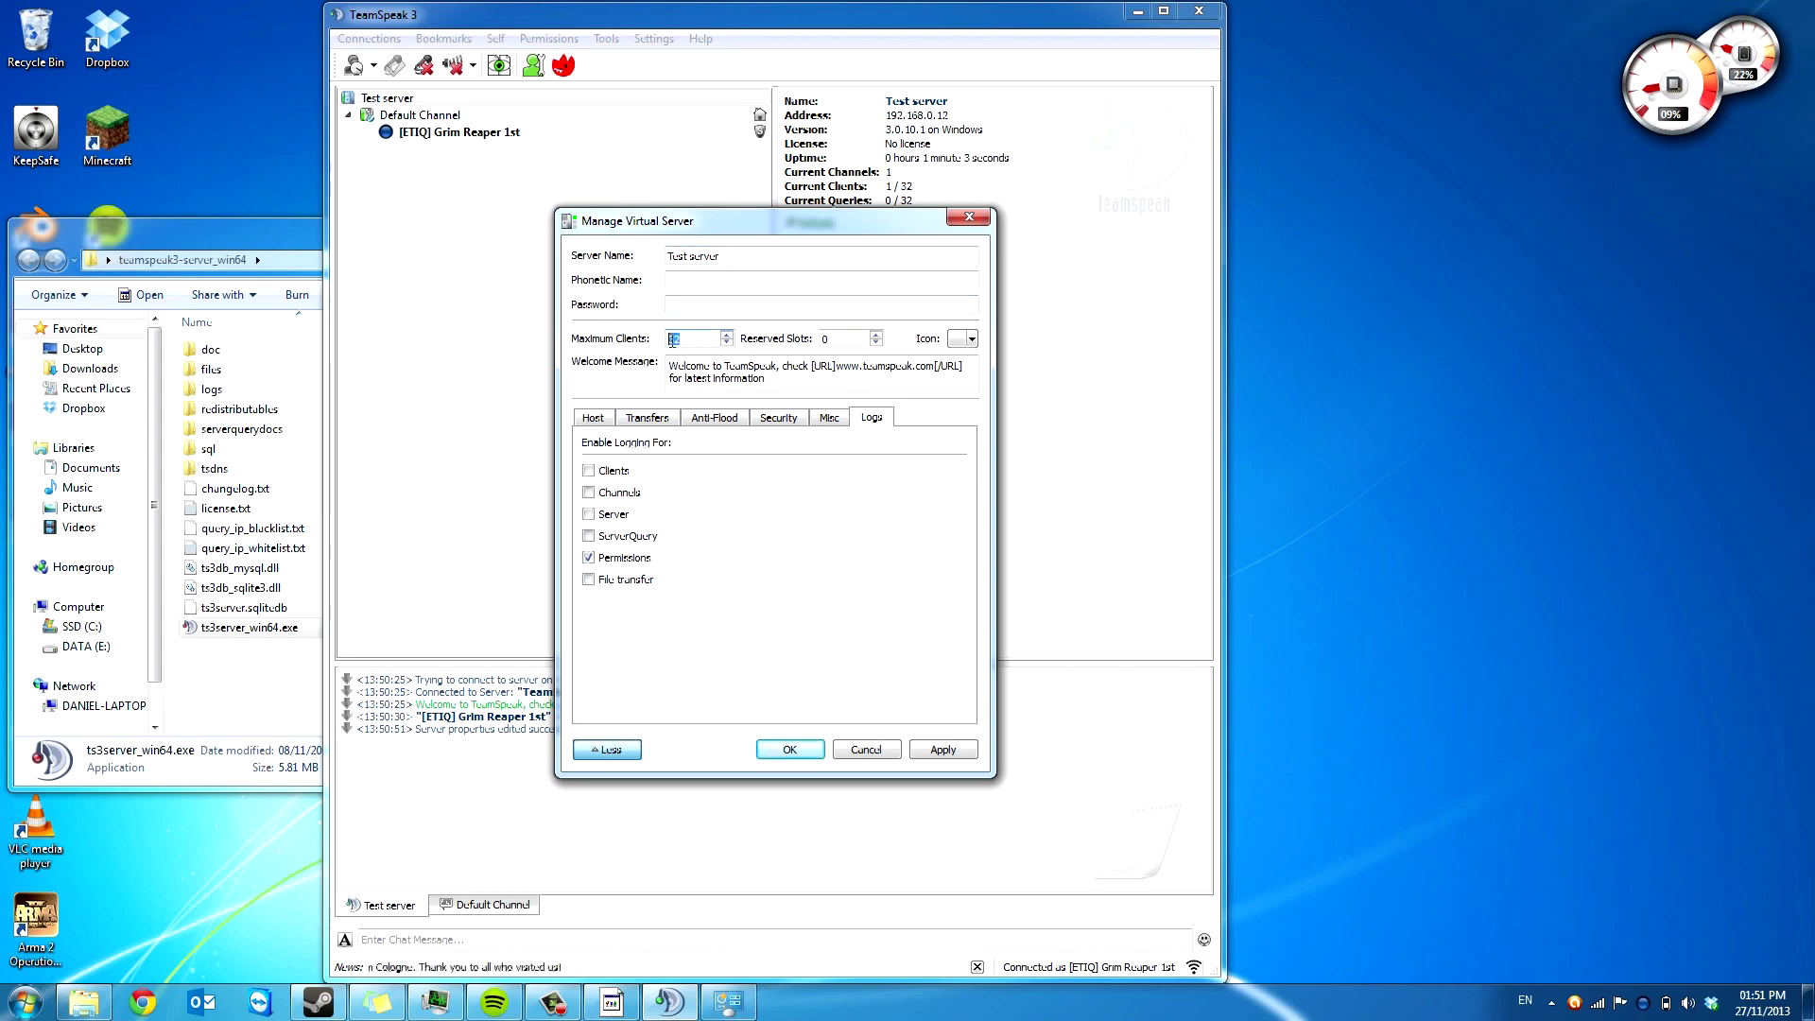
# - Set the welcome message to 'Hello and welcome', save, and reconnect to the server
pyautogui.tripleClick(780, 365)
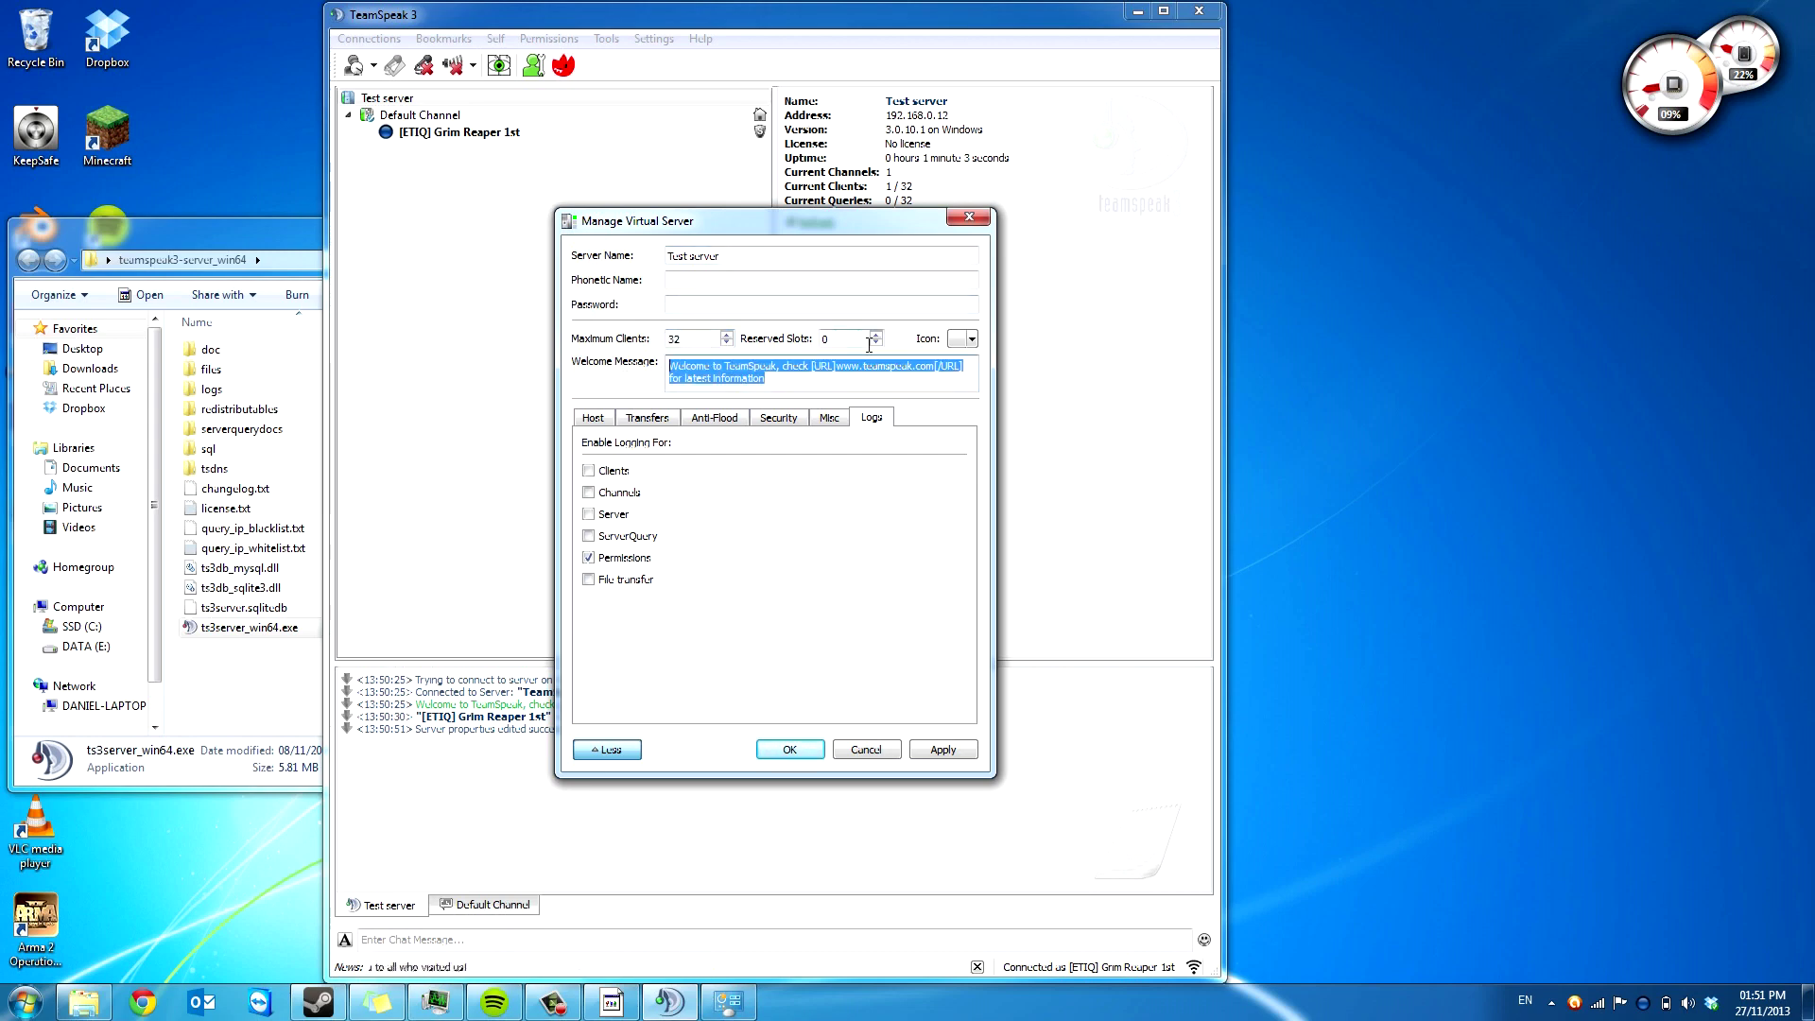
pyautogui.write('Hello and welcome')
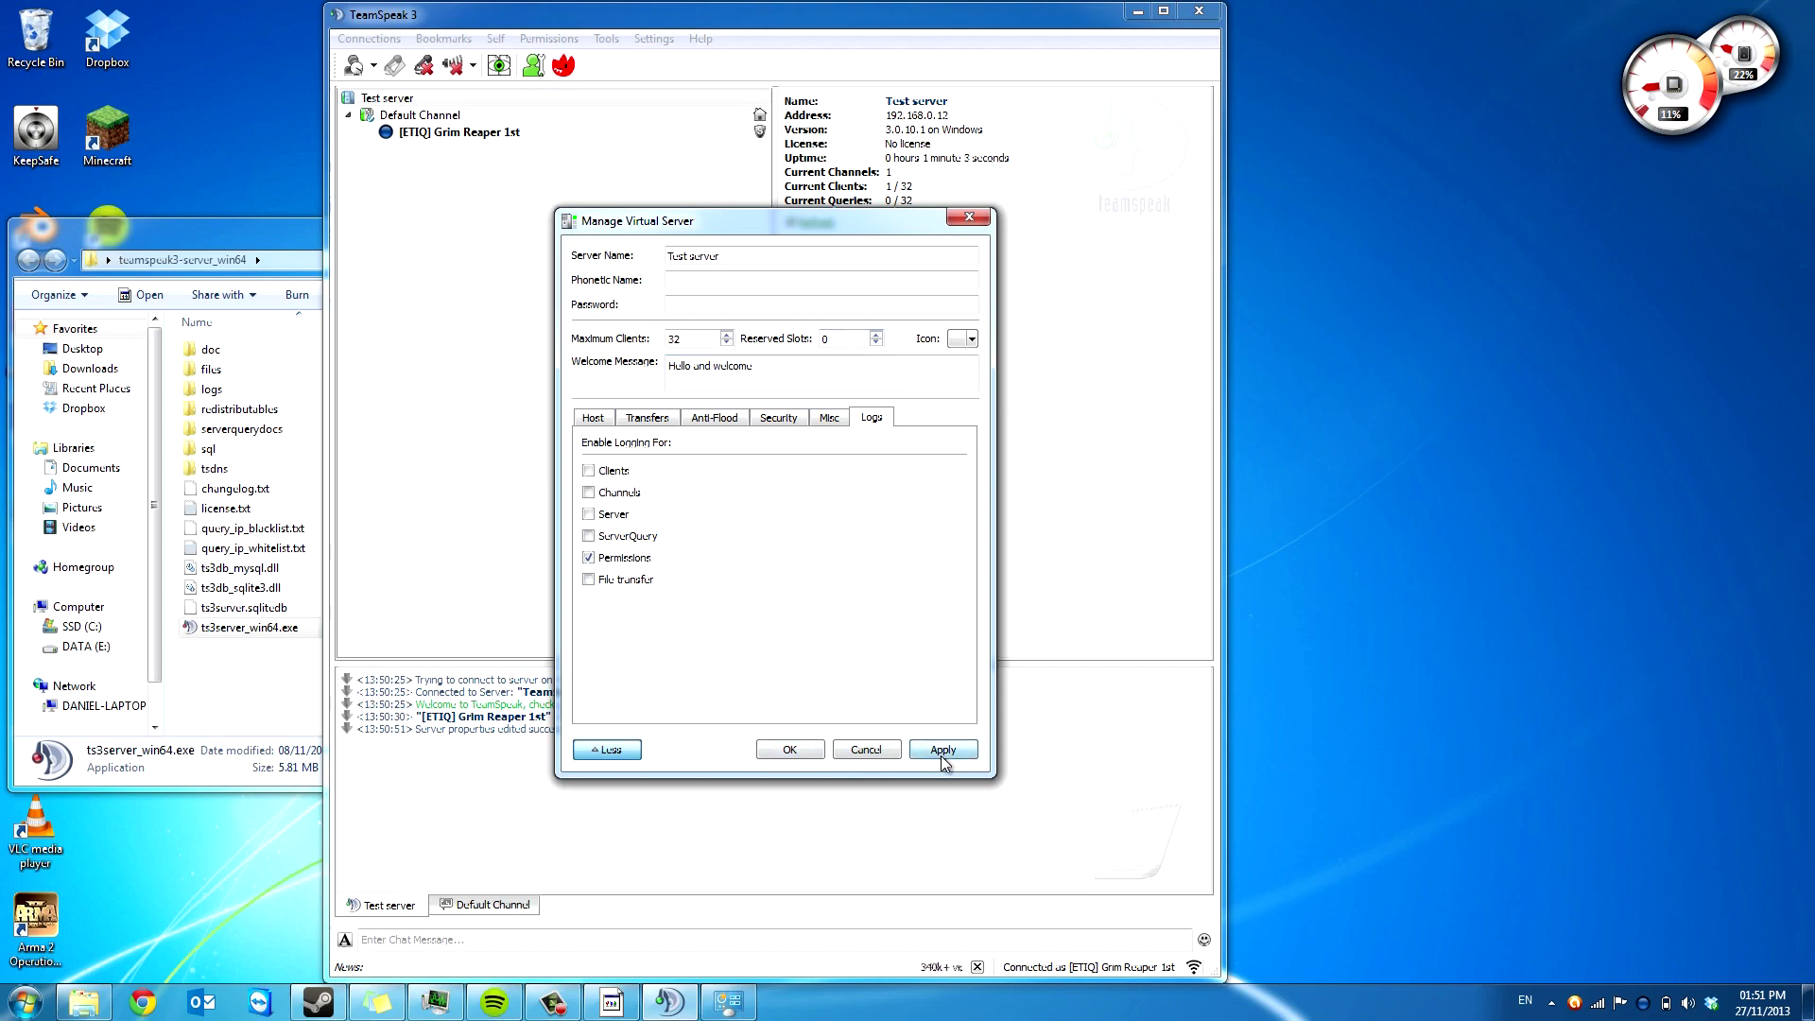
pyautogui.click(777, 754)
pyautogui.hotkey('ctrl', 's')
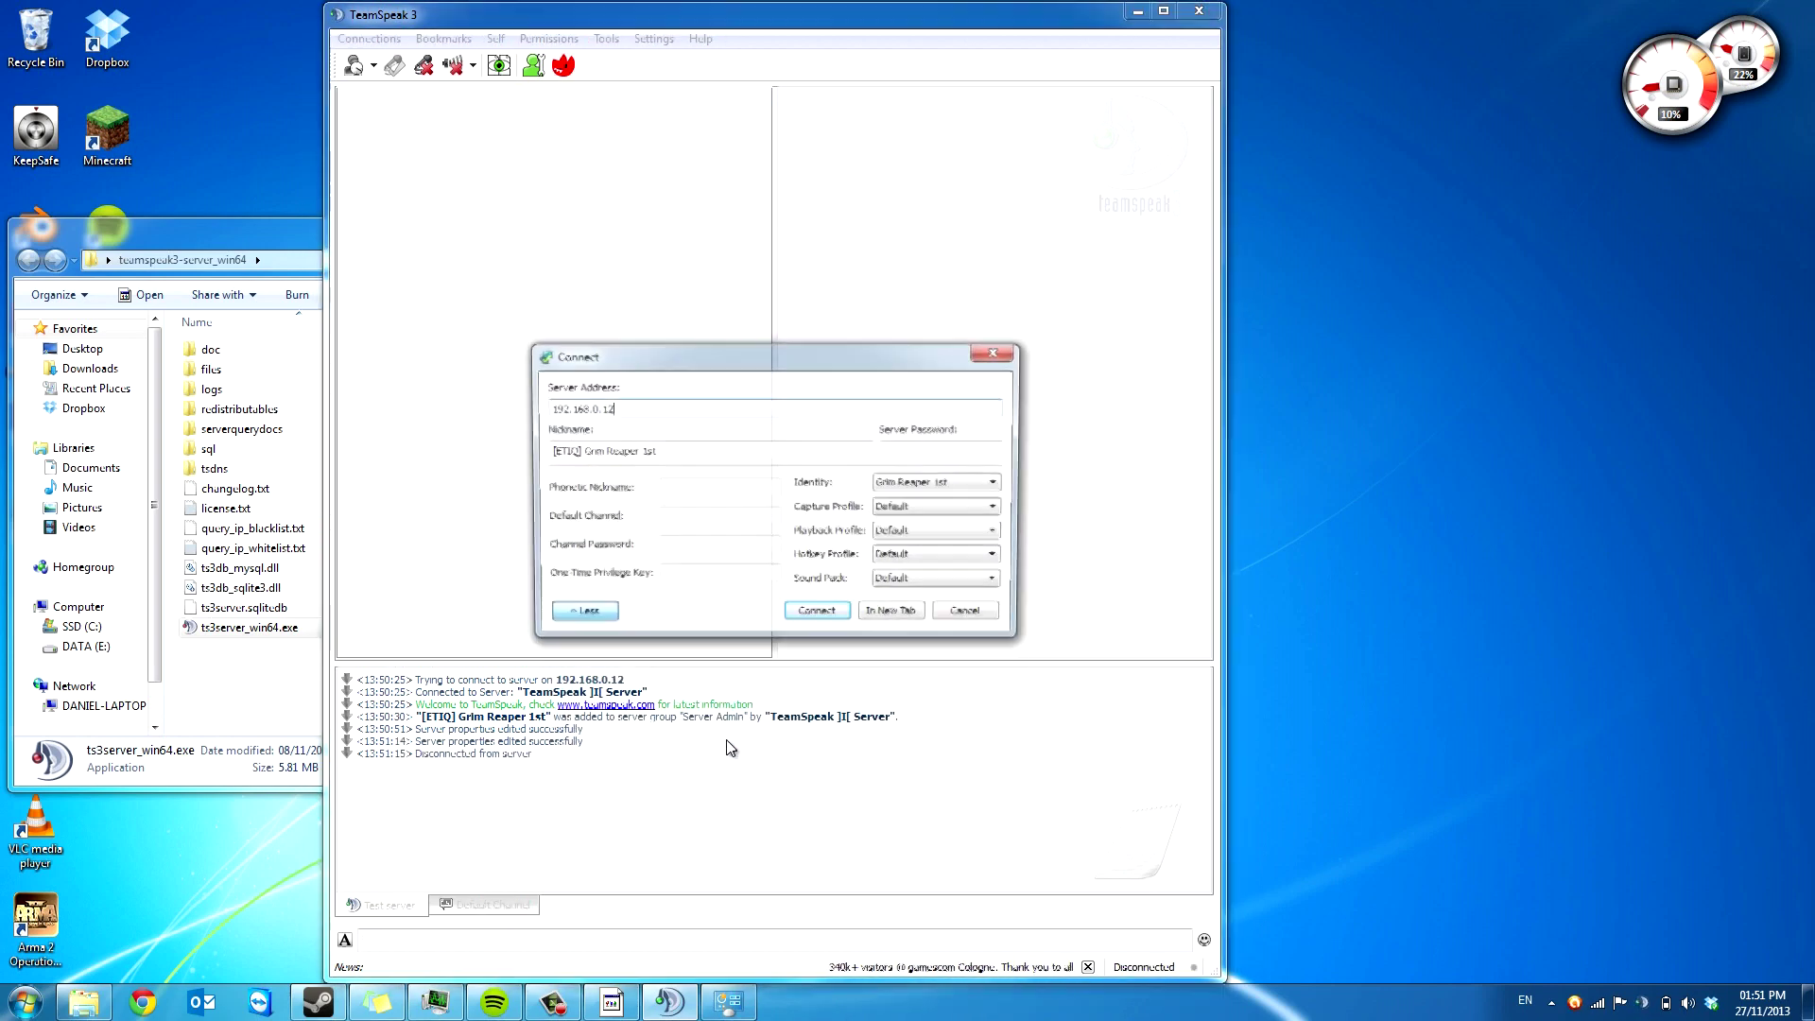
pyautogui.press('Return')
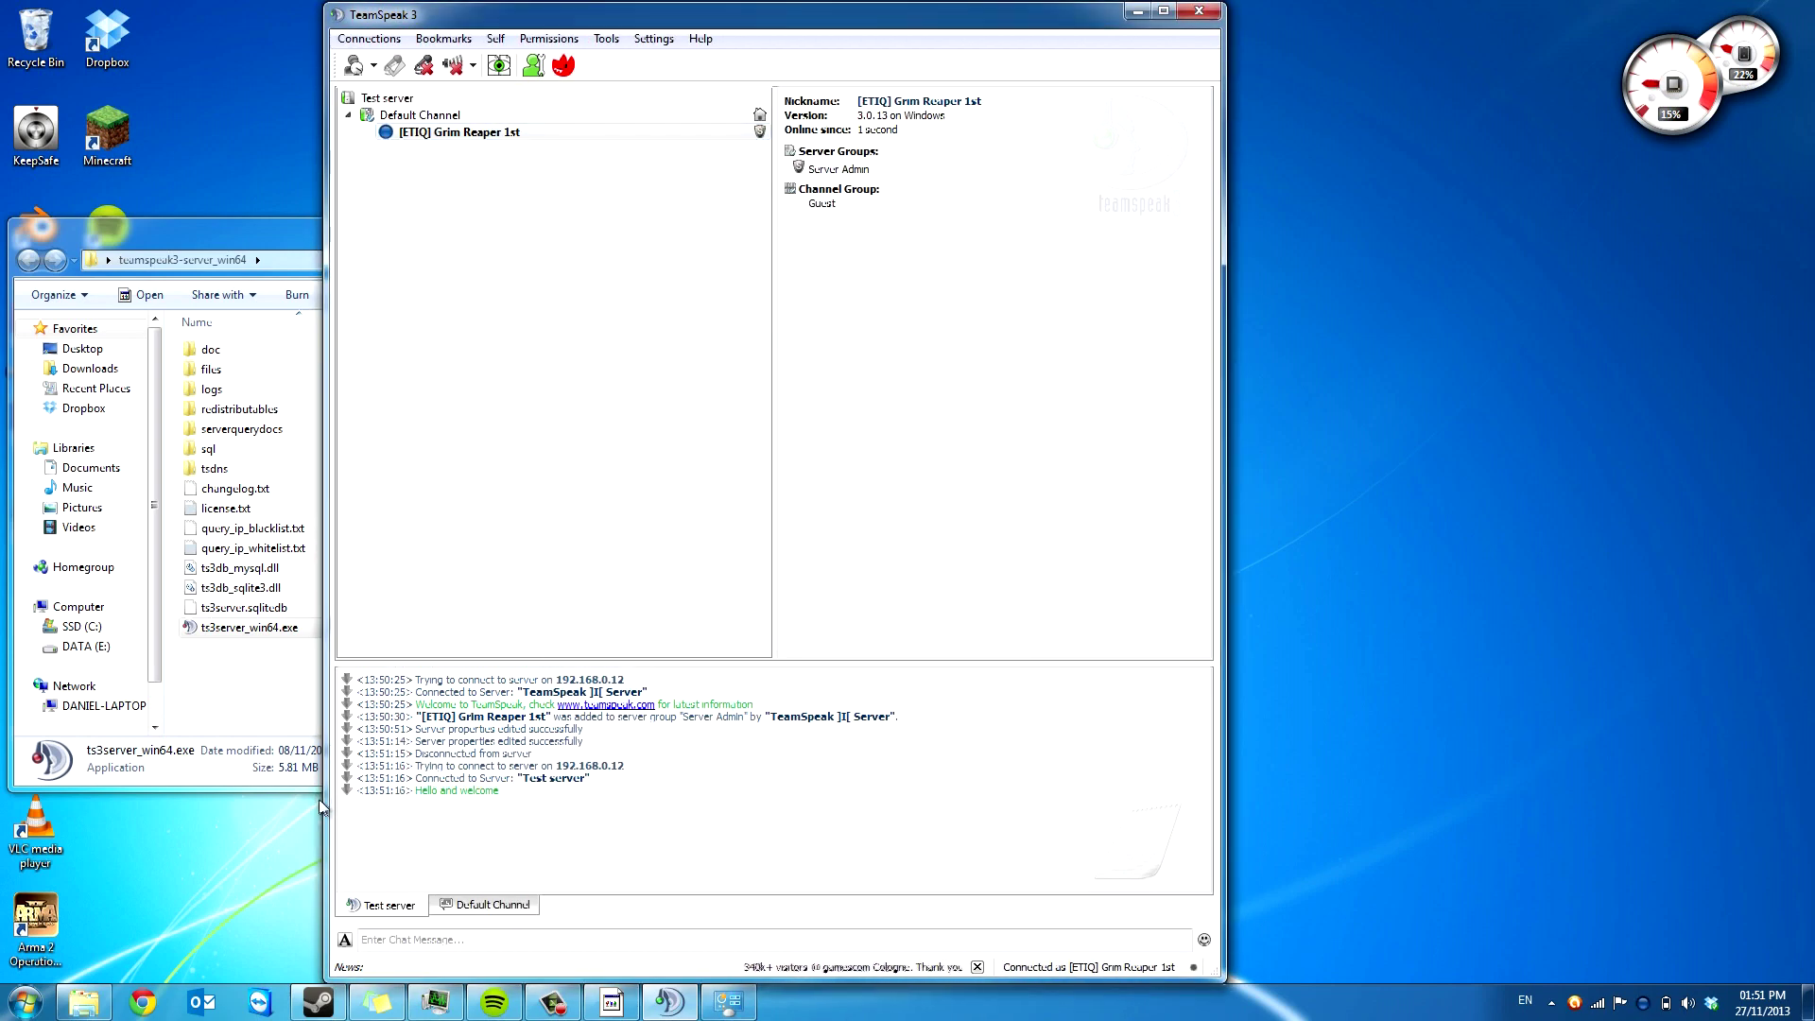
pyautogui.rightClick(441, 118)
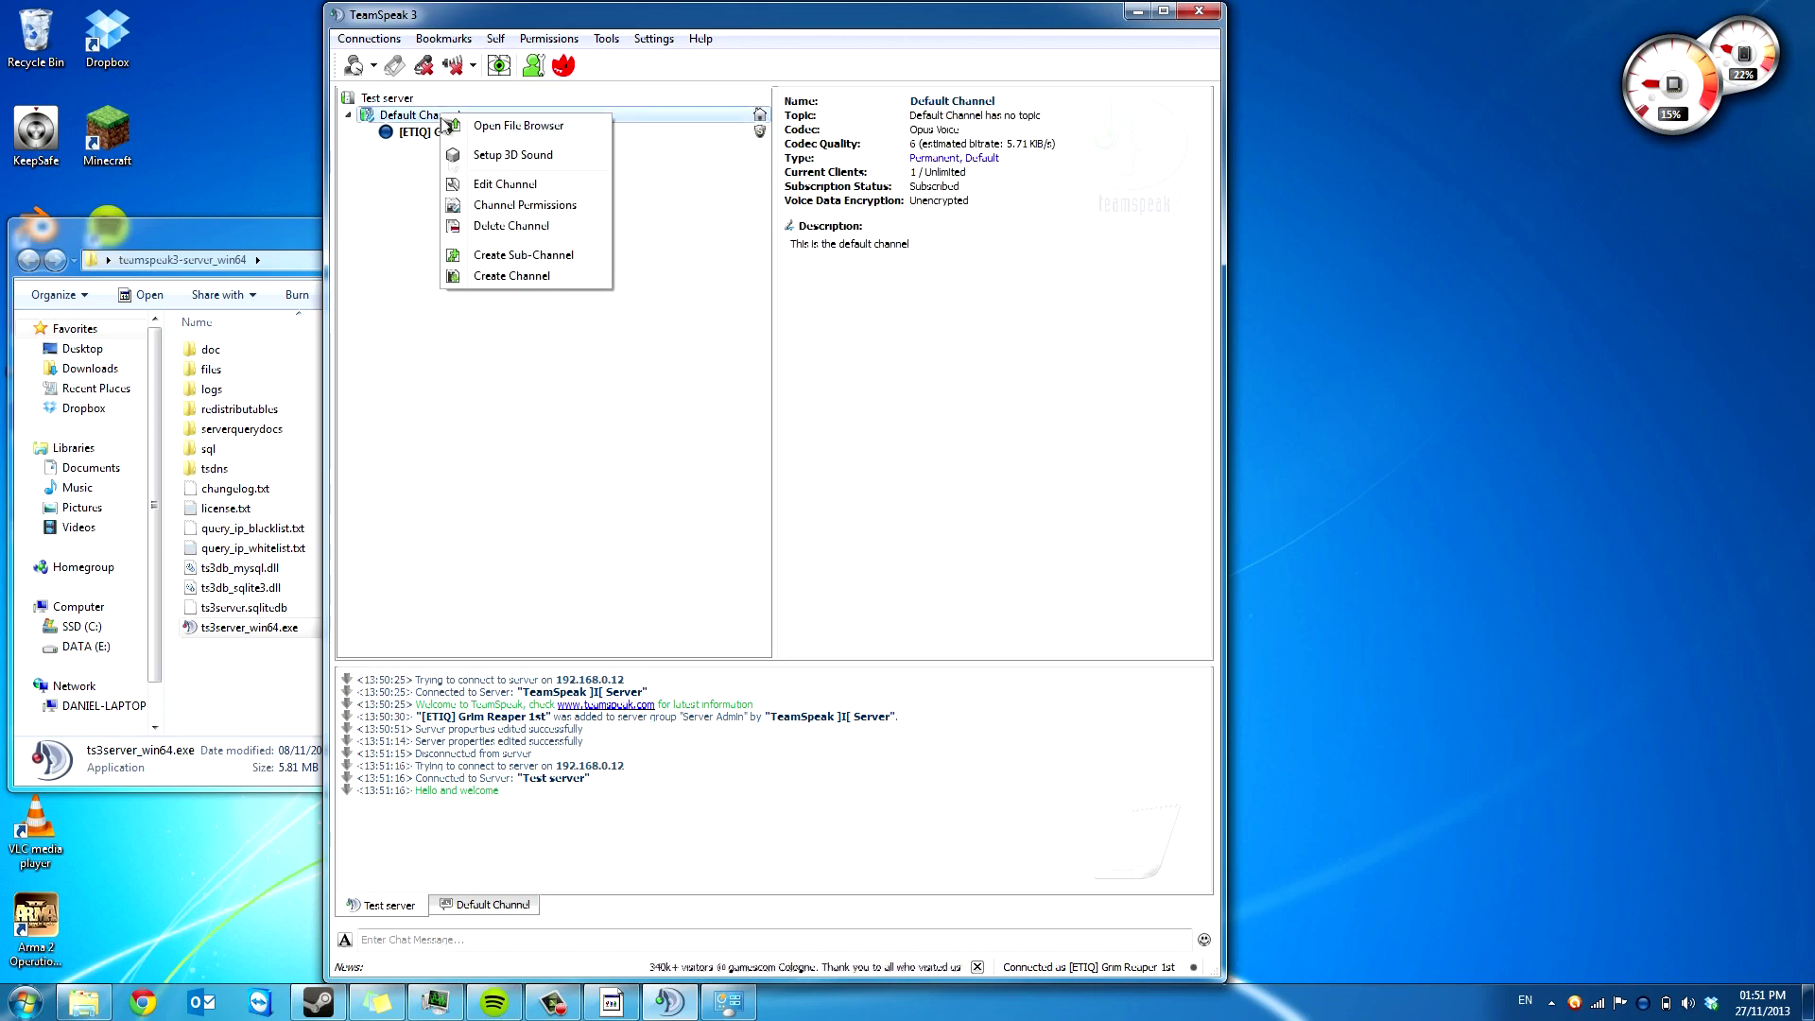
pyautogui.click(511, 185)
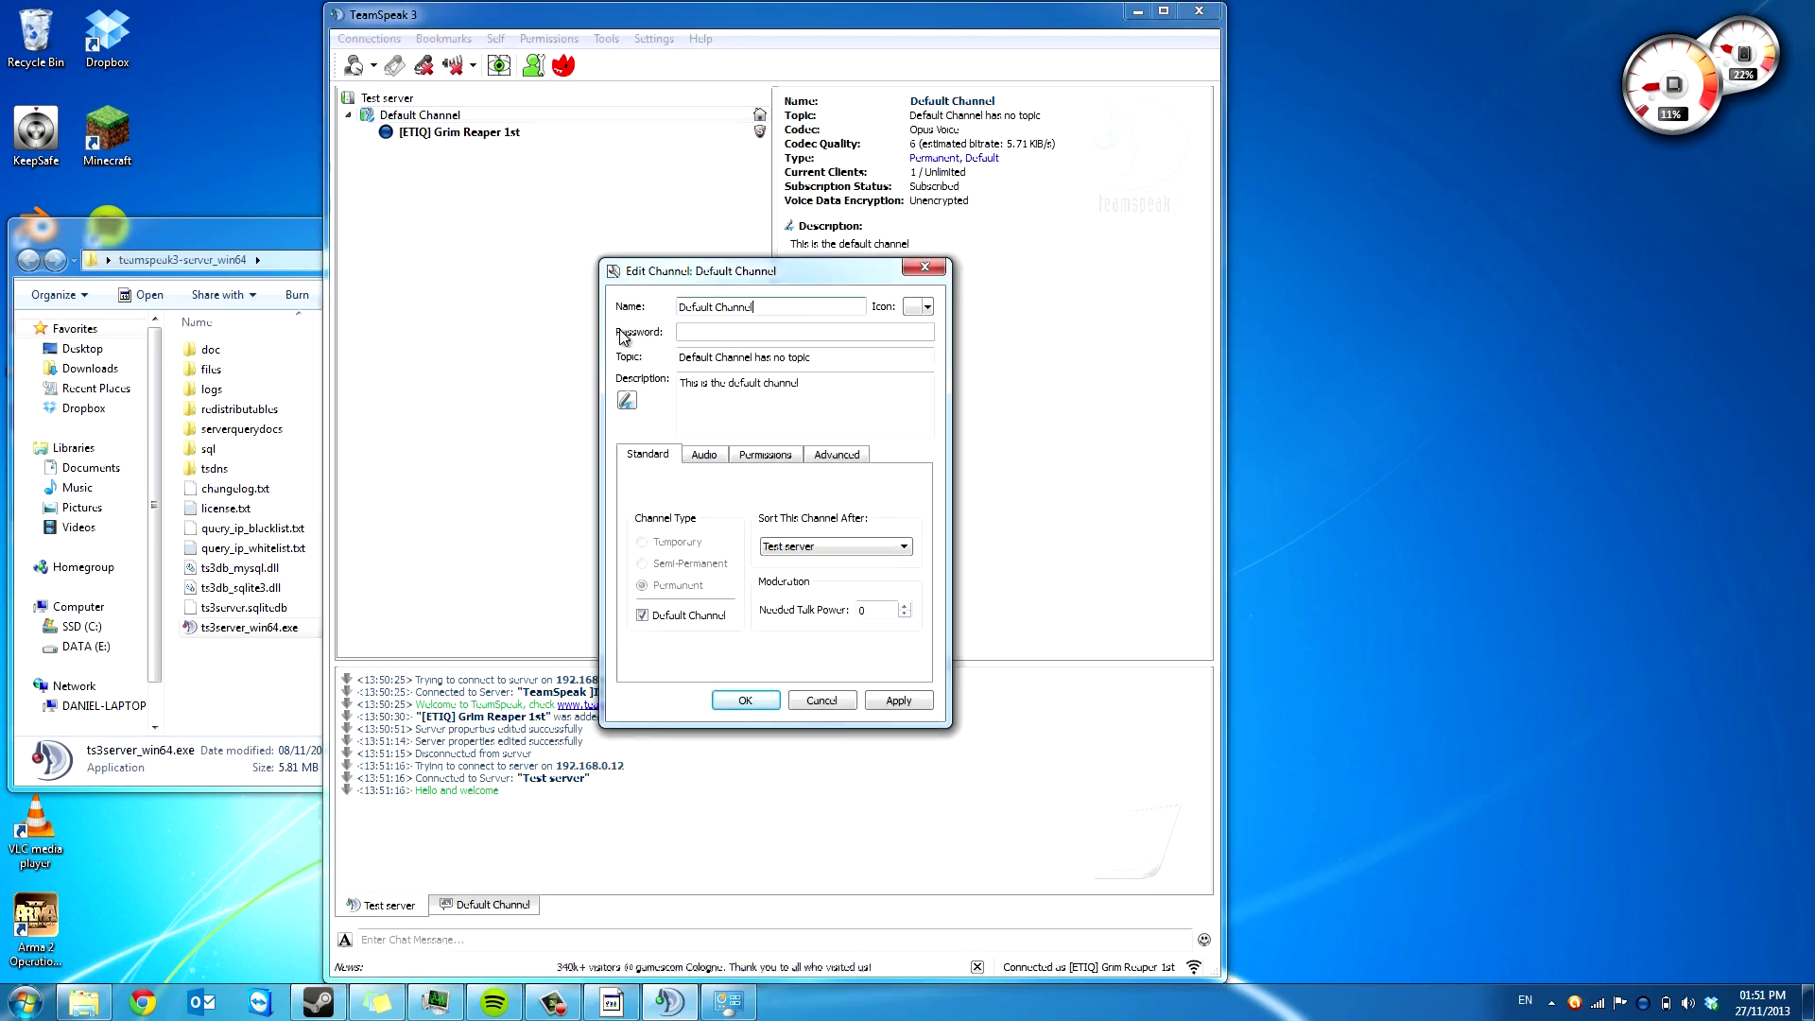
pyautogui.write('Lobby')
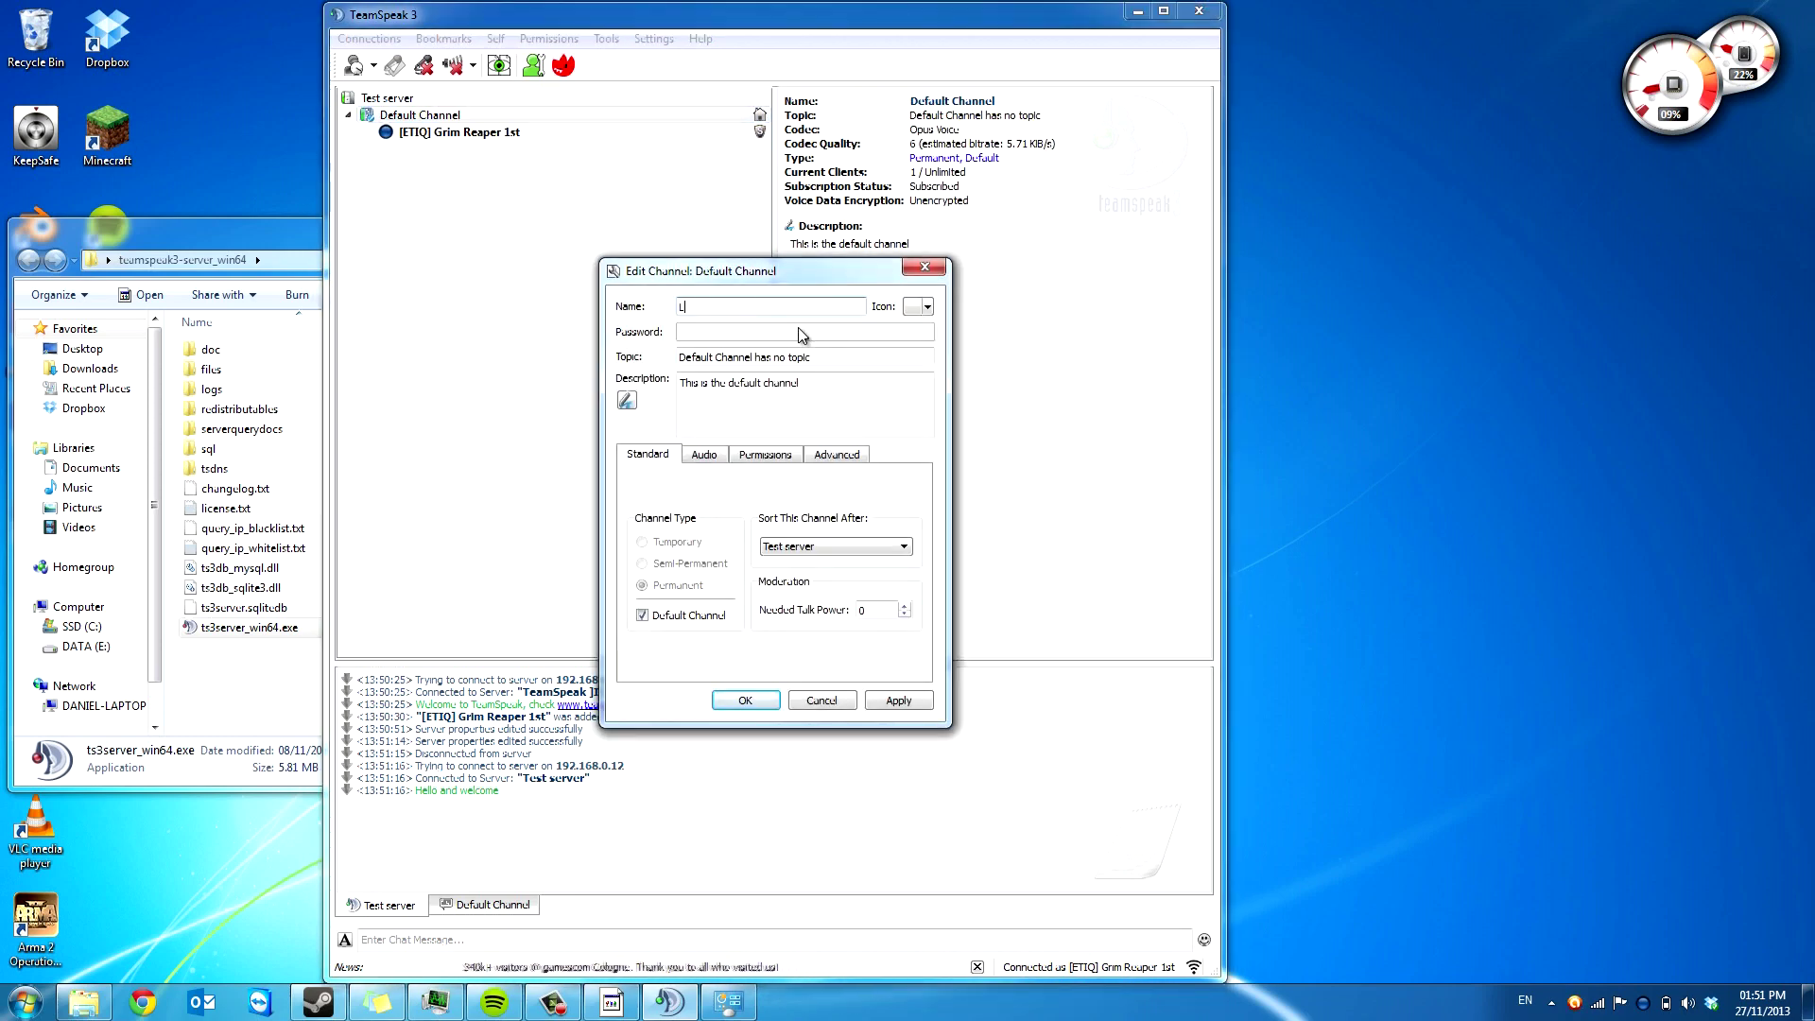
pyautogui.click(822, 357)
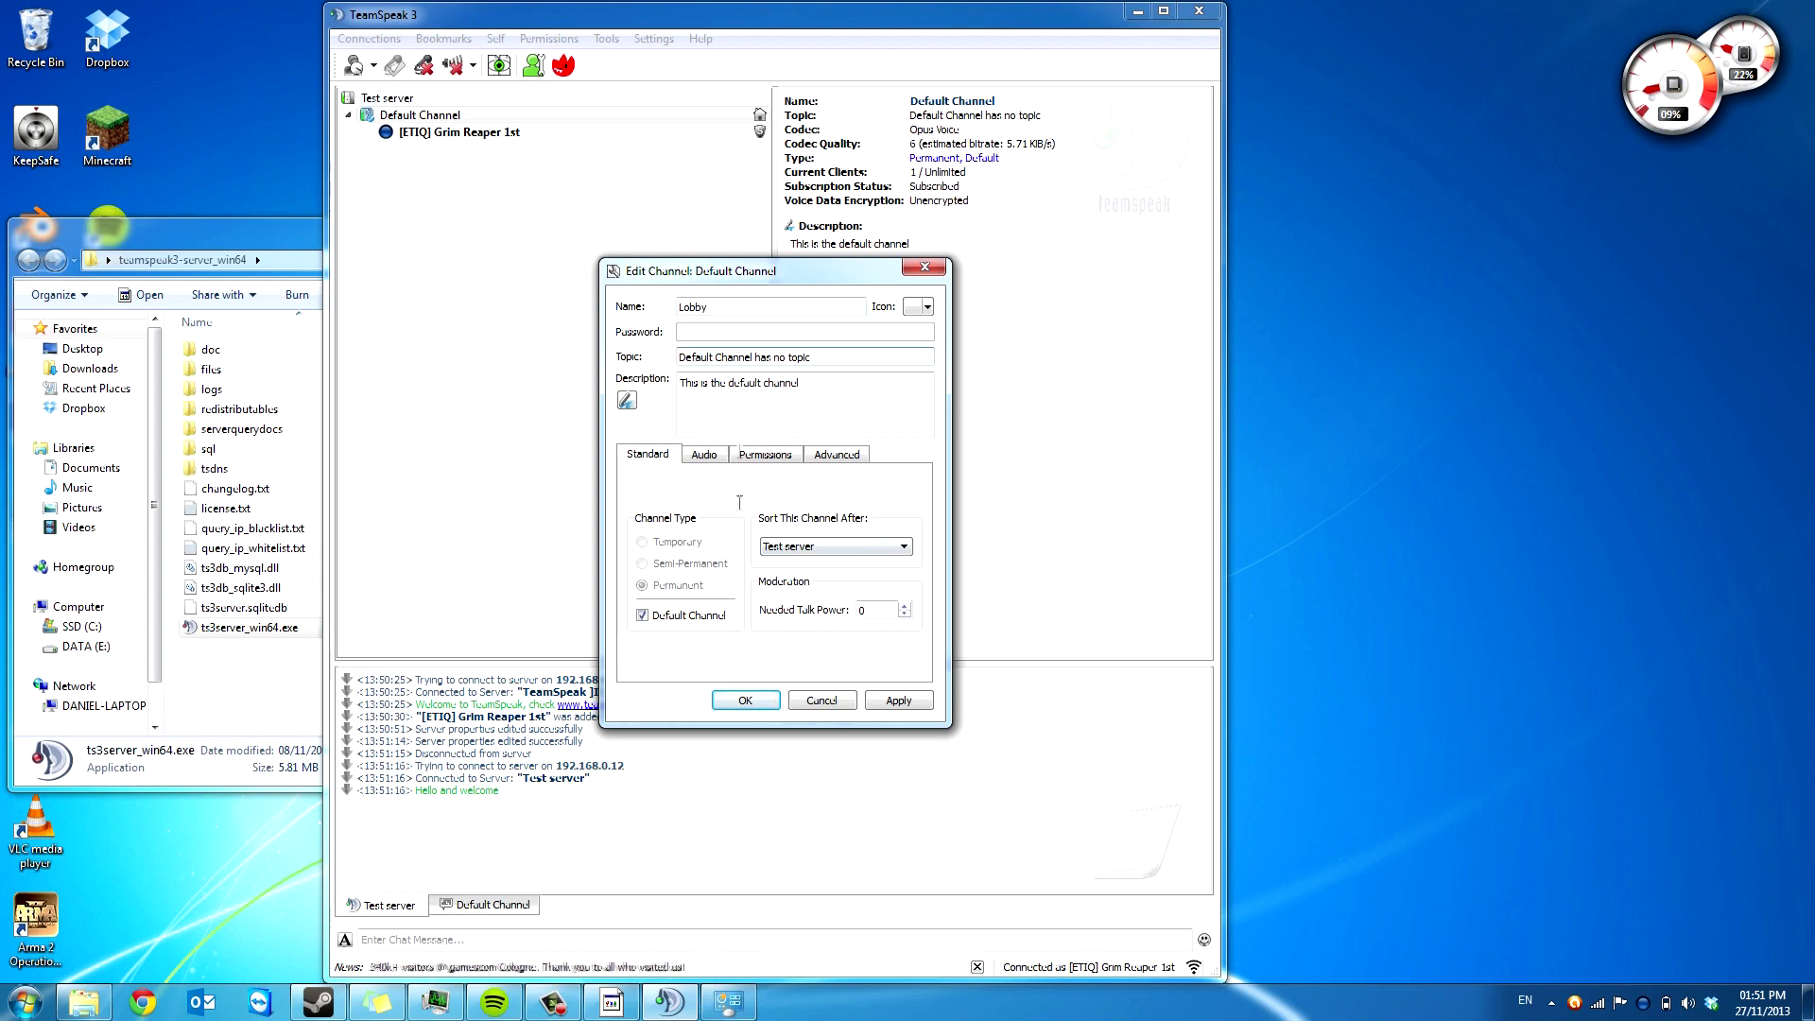
pyautogui.click(710, 458)
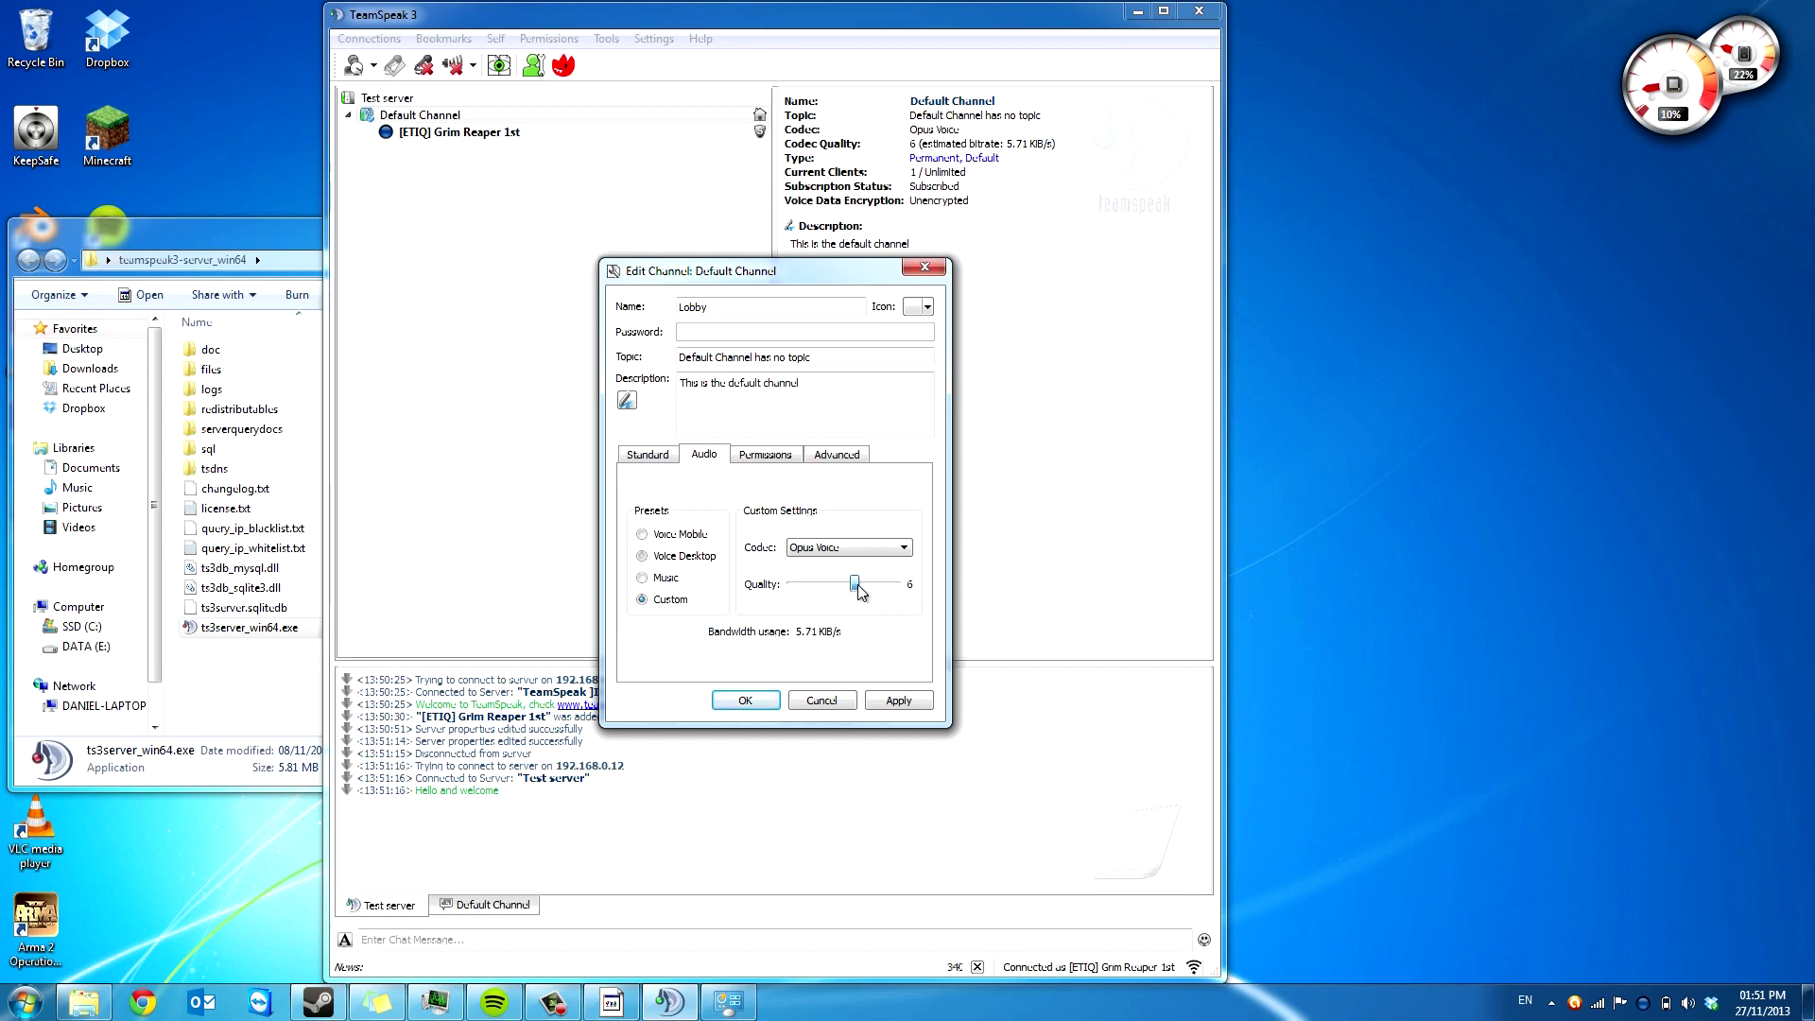
pyautogui.moveTo(908, 589); pyautogui.dragTo(890, 592)
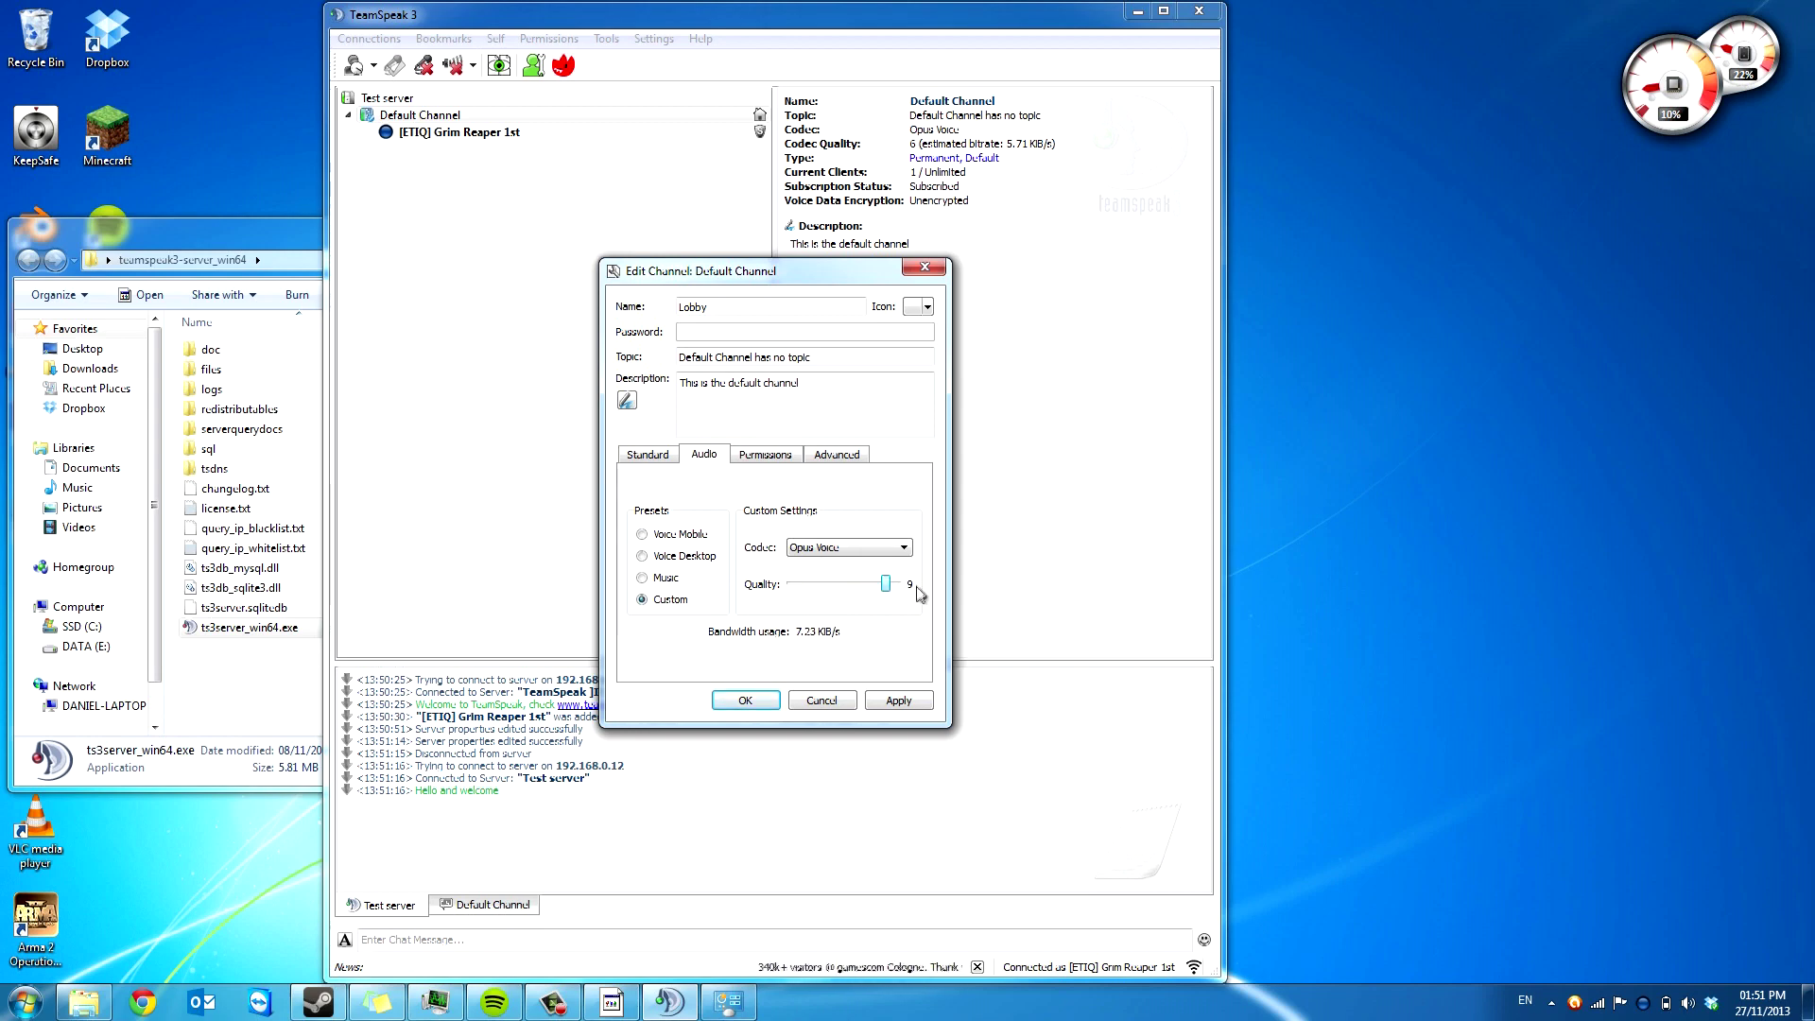
pyautogui.click(830, 702)
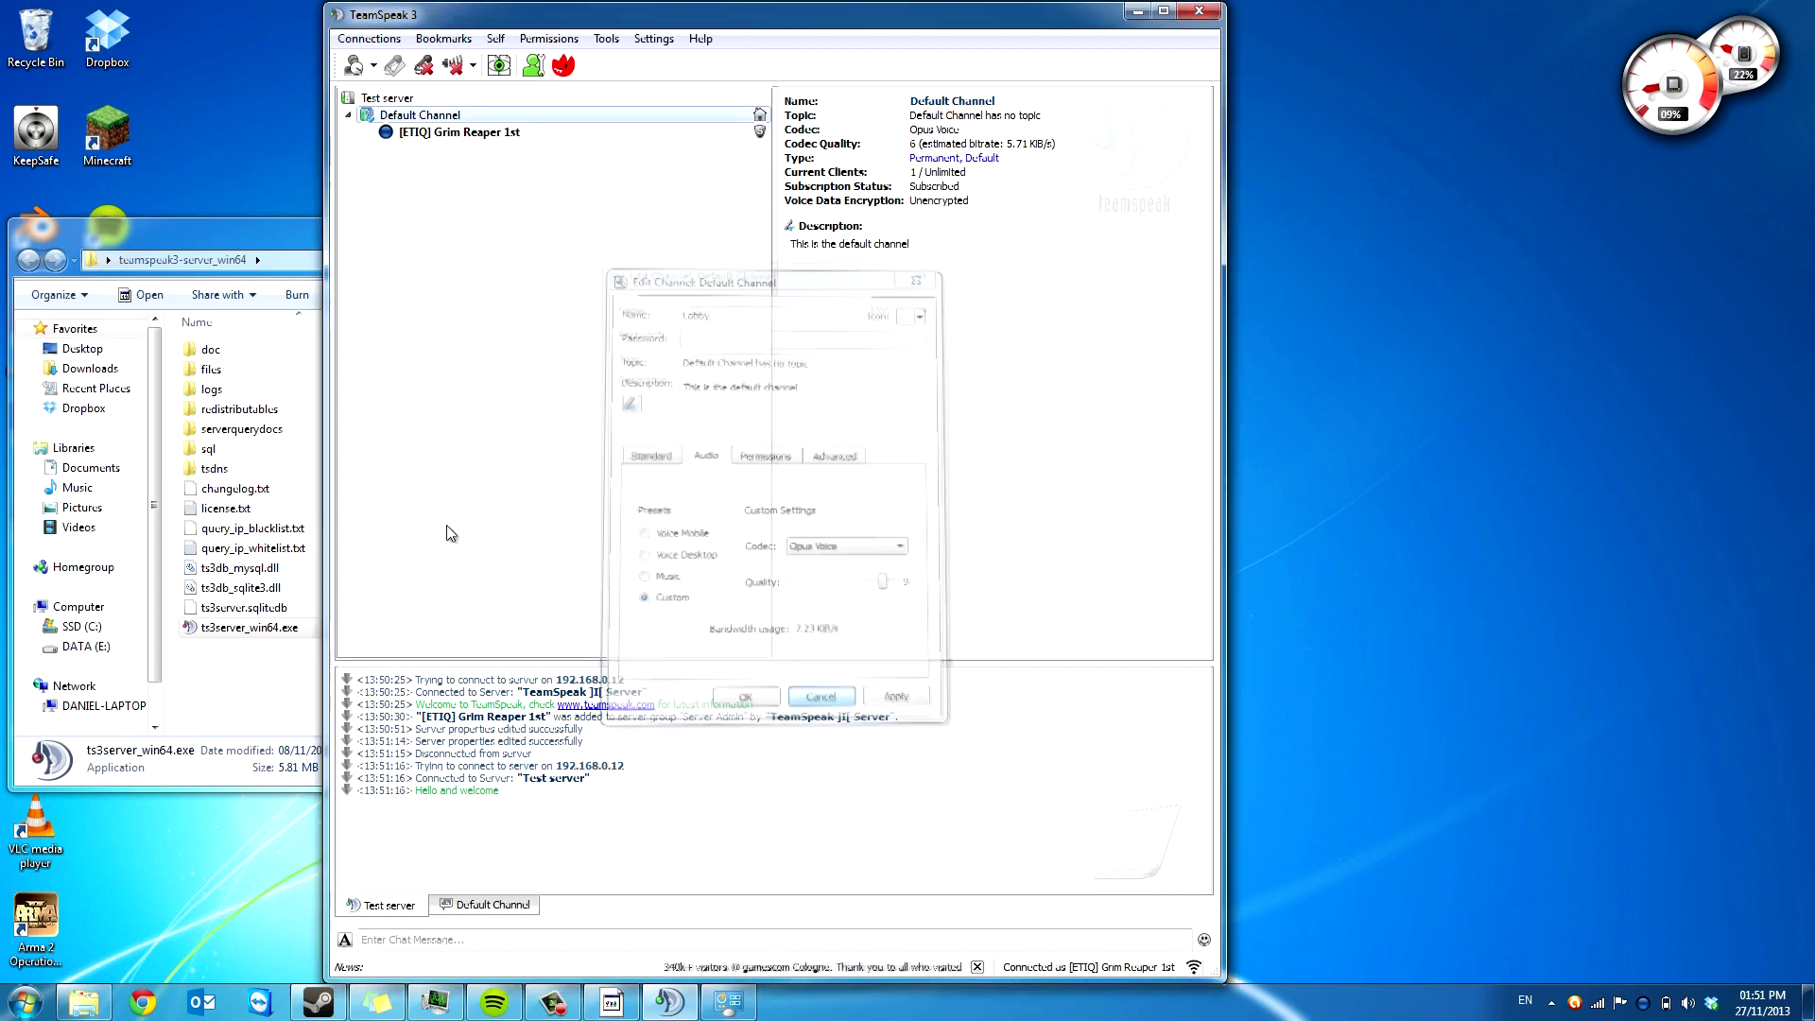
pyautogui.rightClick(487, 179)
# - Create a channel named 'create', then disconnect and reconnect to Test server
pyautogui.click(570, 190)
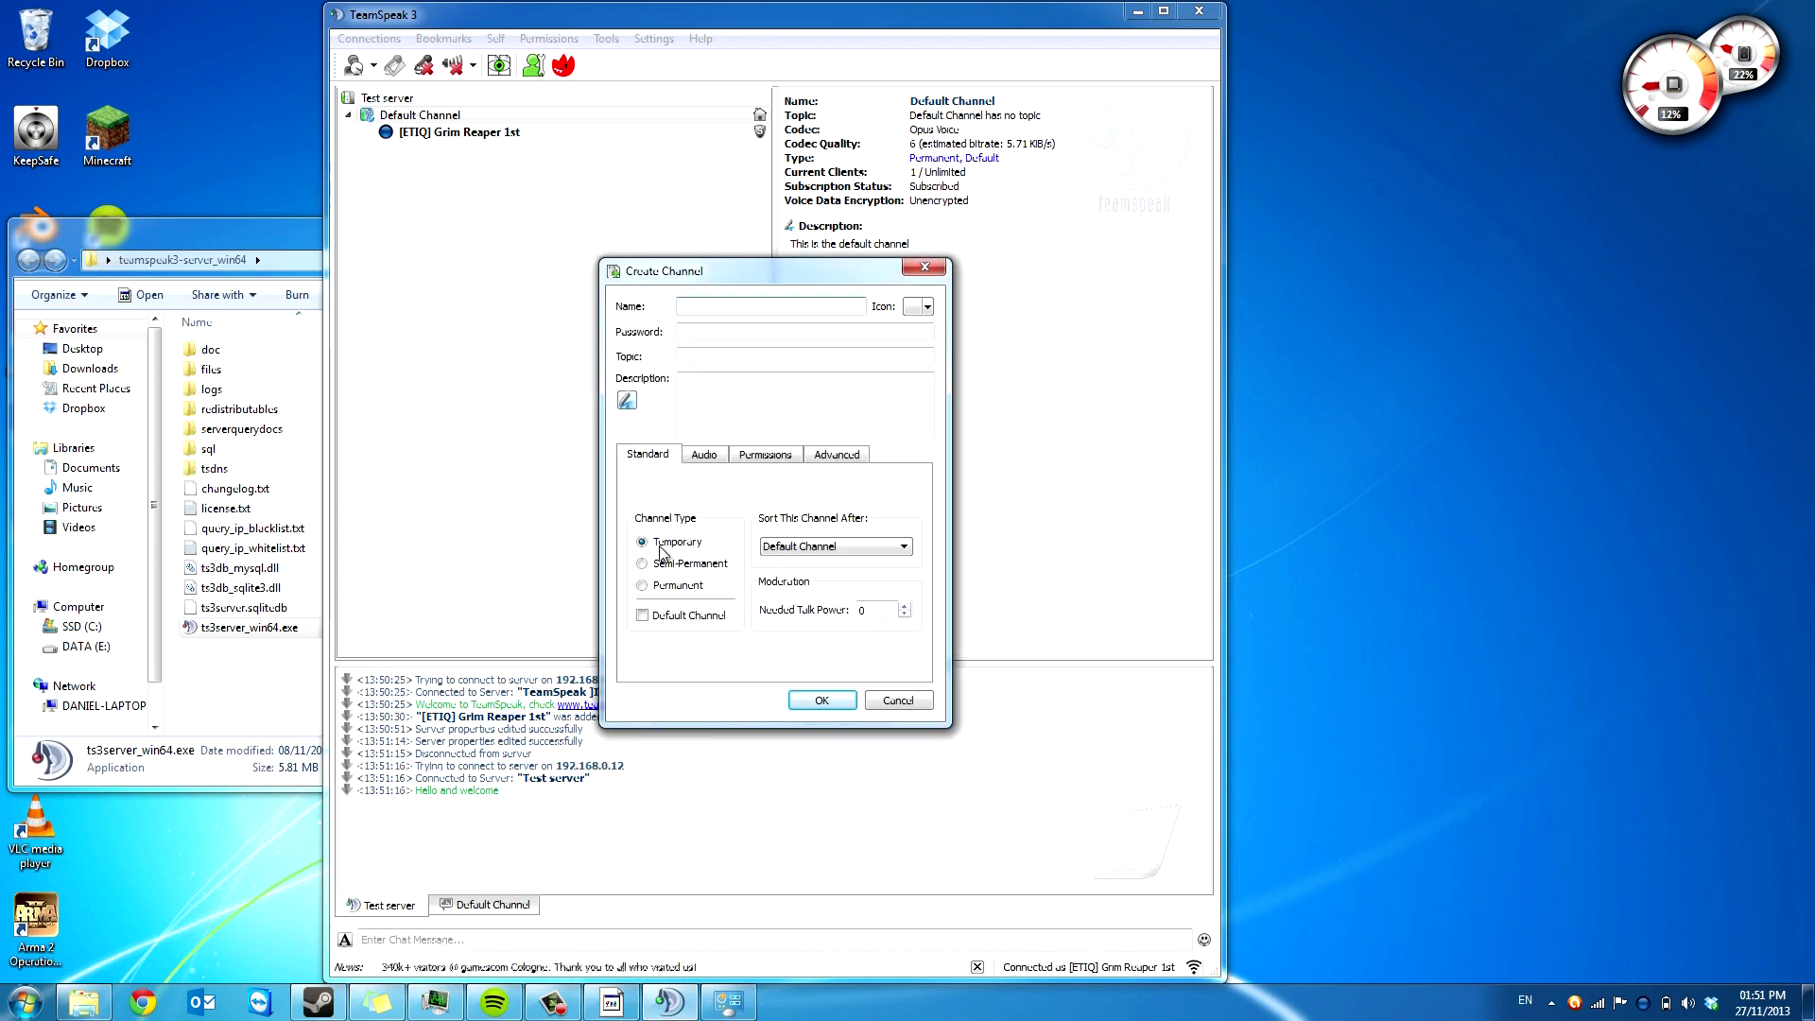
pyautogui.click(778, 312)
pyautogui.write('create')
pyautogui.press('Return')
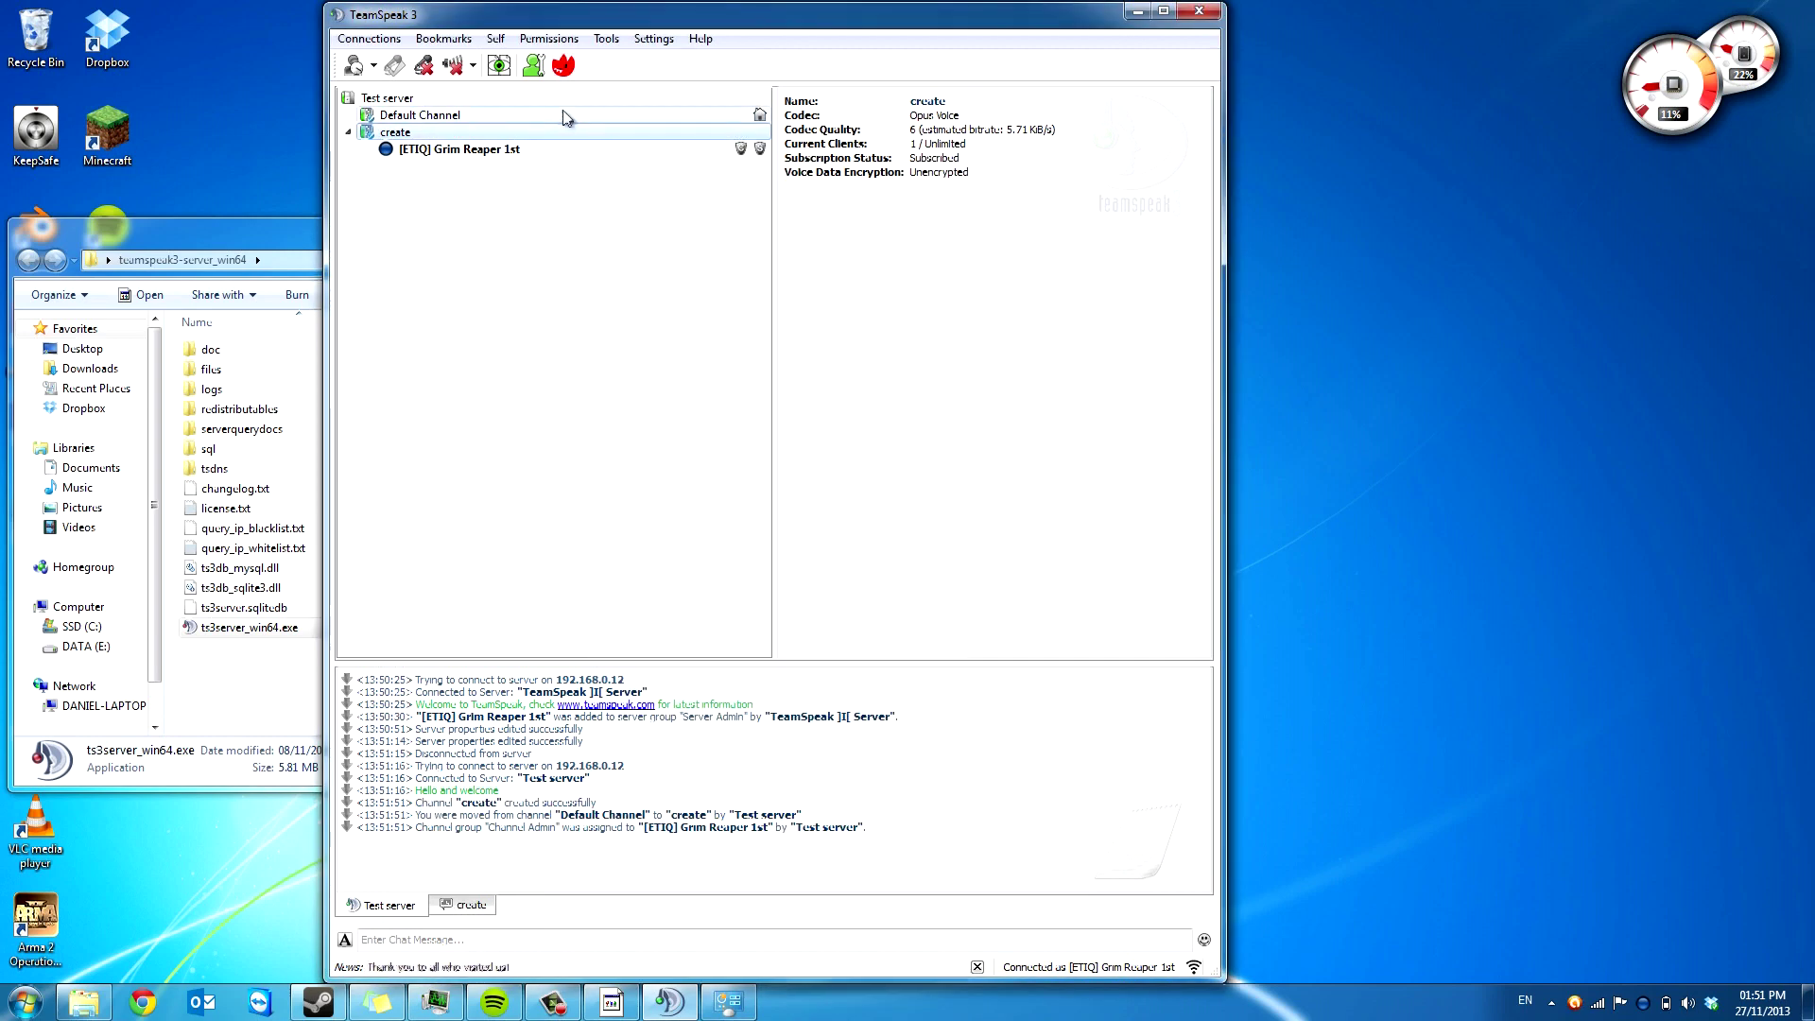
pyautogui.hotkey('ctrl', 'd')
pyautogui.hotkey('ctrl', 's')
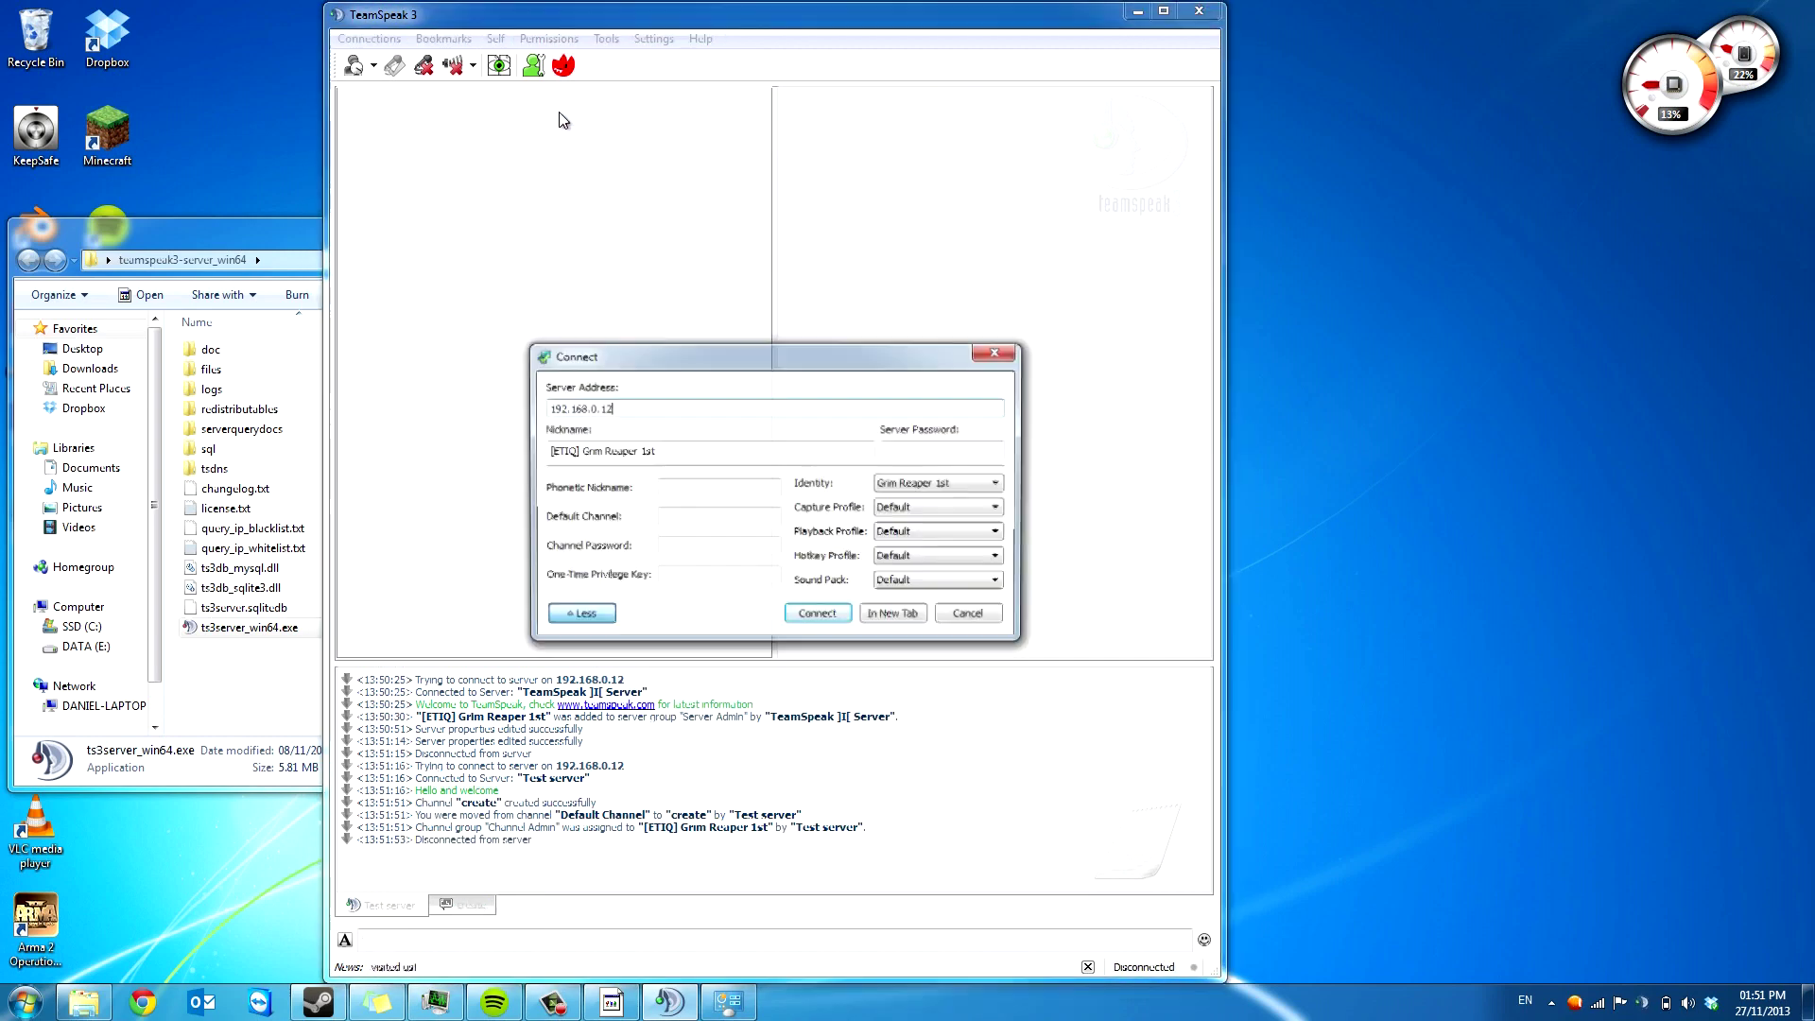
pyautogui.press('Return')
# - Create the Games channel and add a Steam Games sub-channel beneath it
pyautogui.rightClick(504, 195)
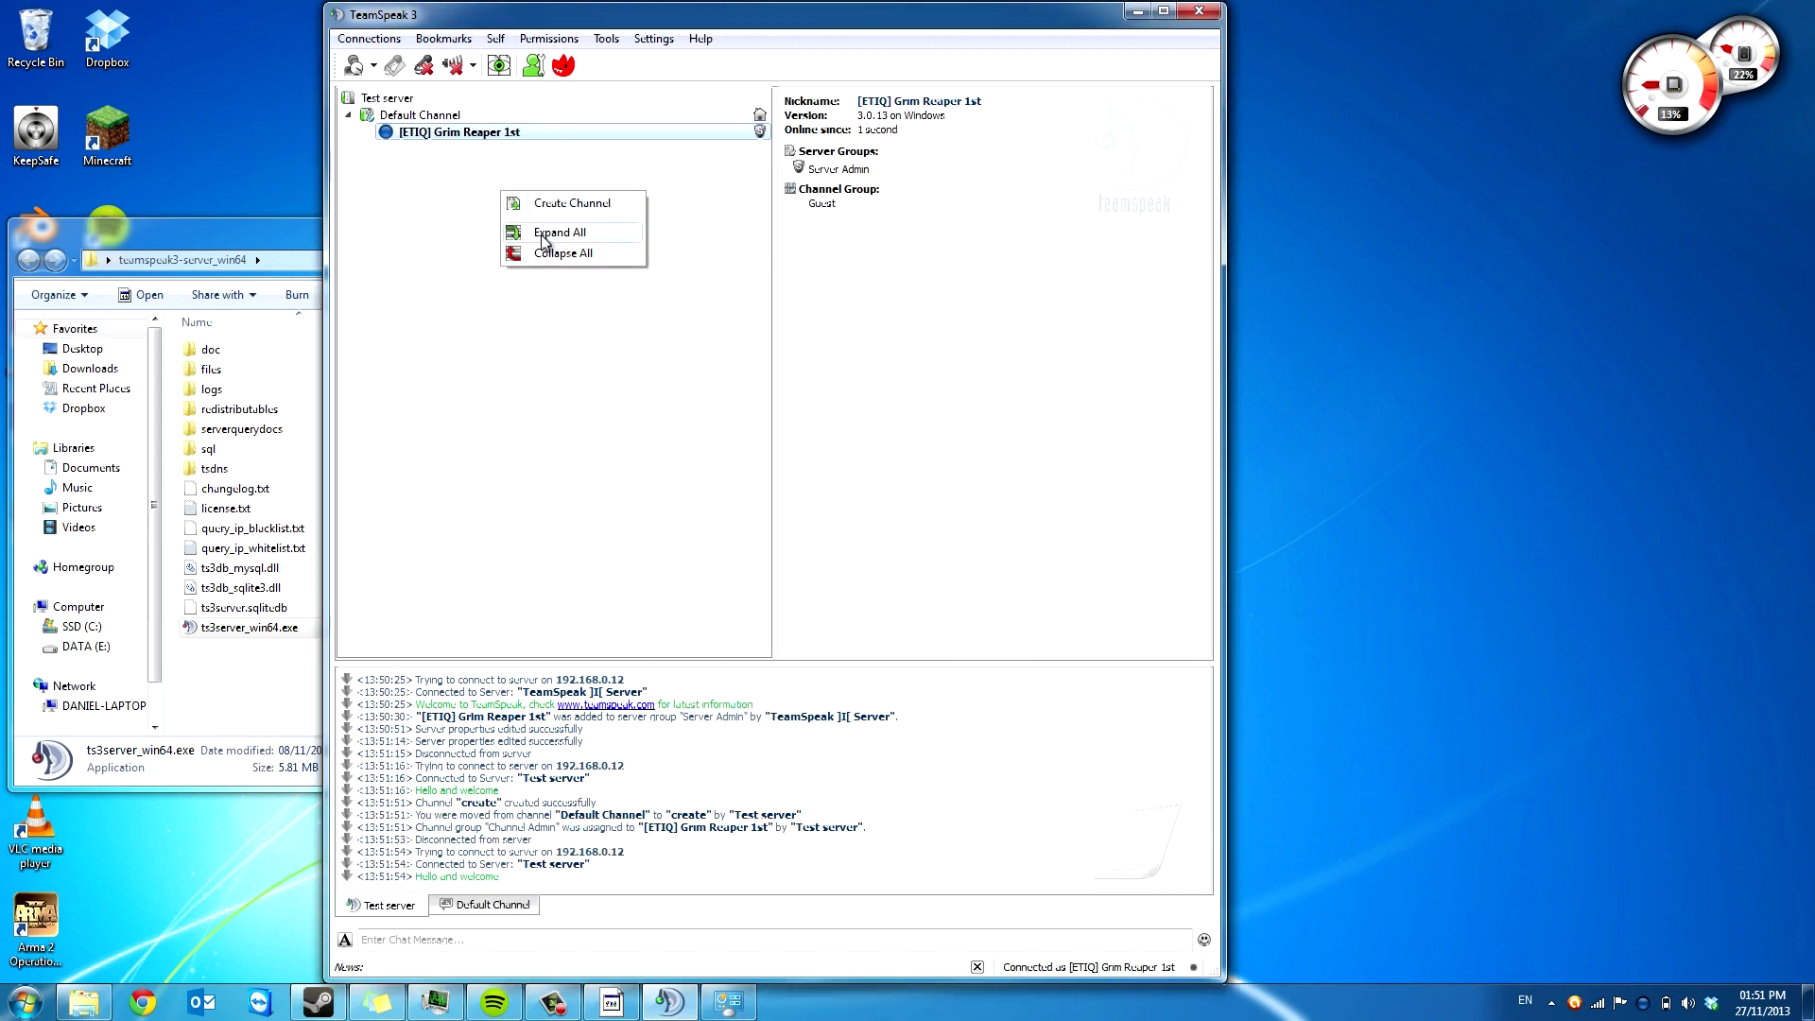
pyautogui.click(589, 202)
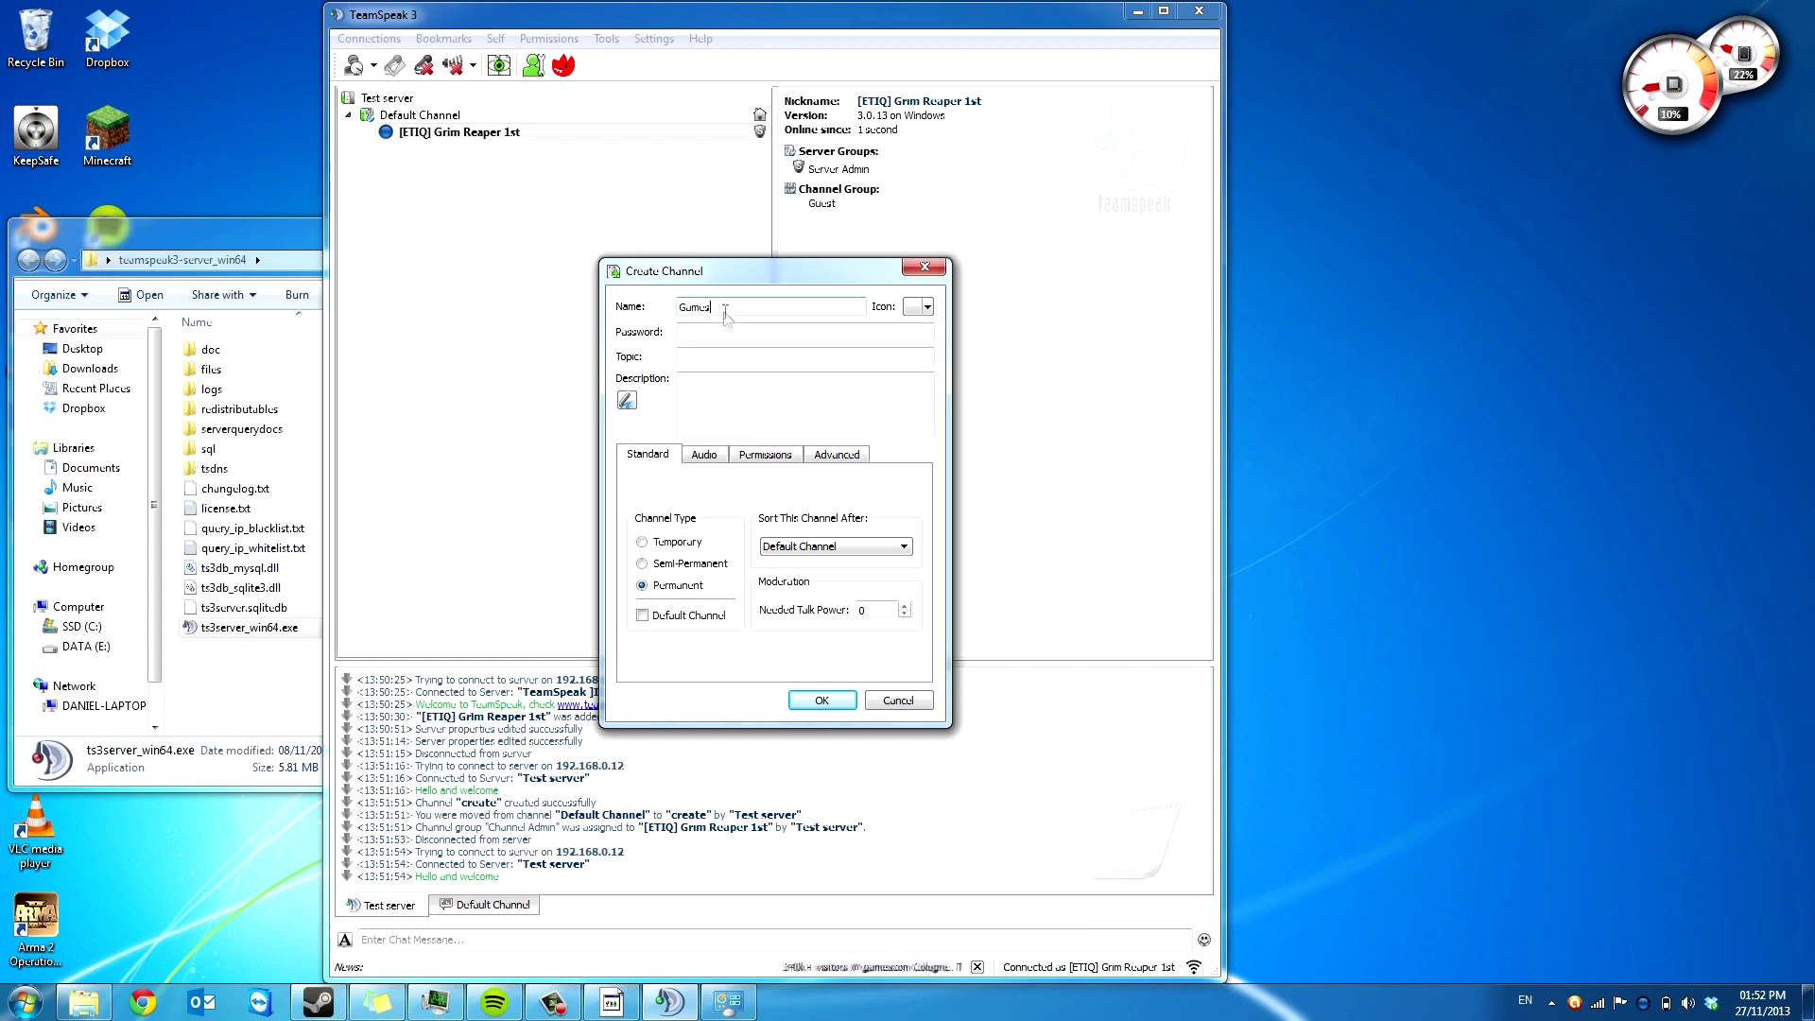
pyautogui.press('Return')
pyautogui.rightClick(444, 151)
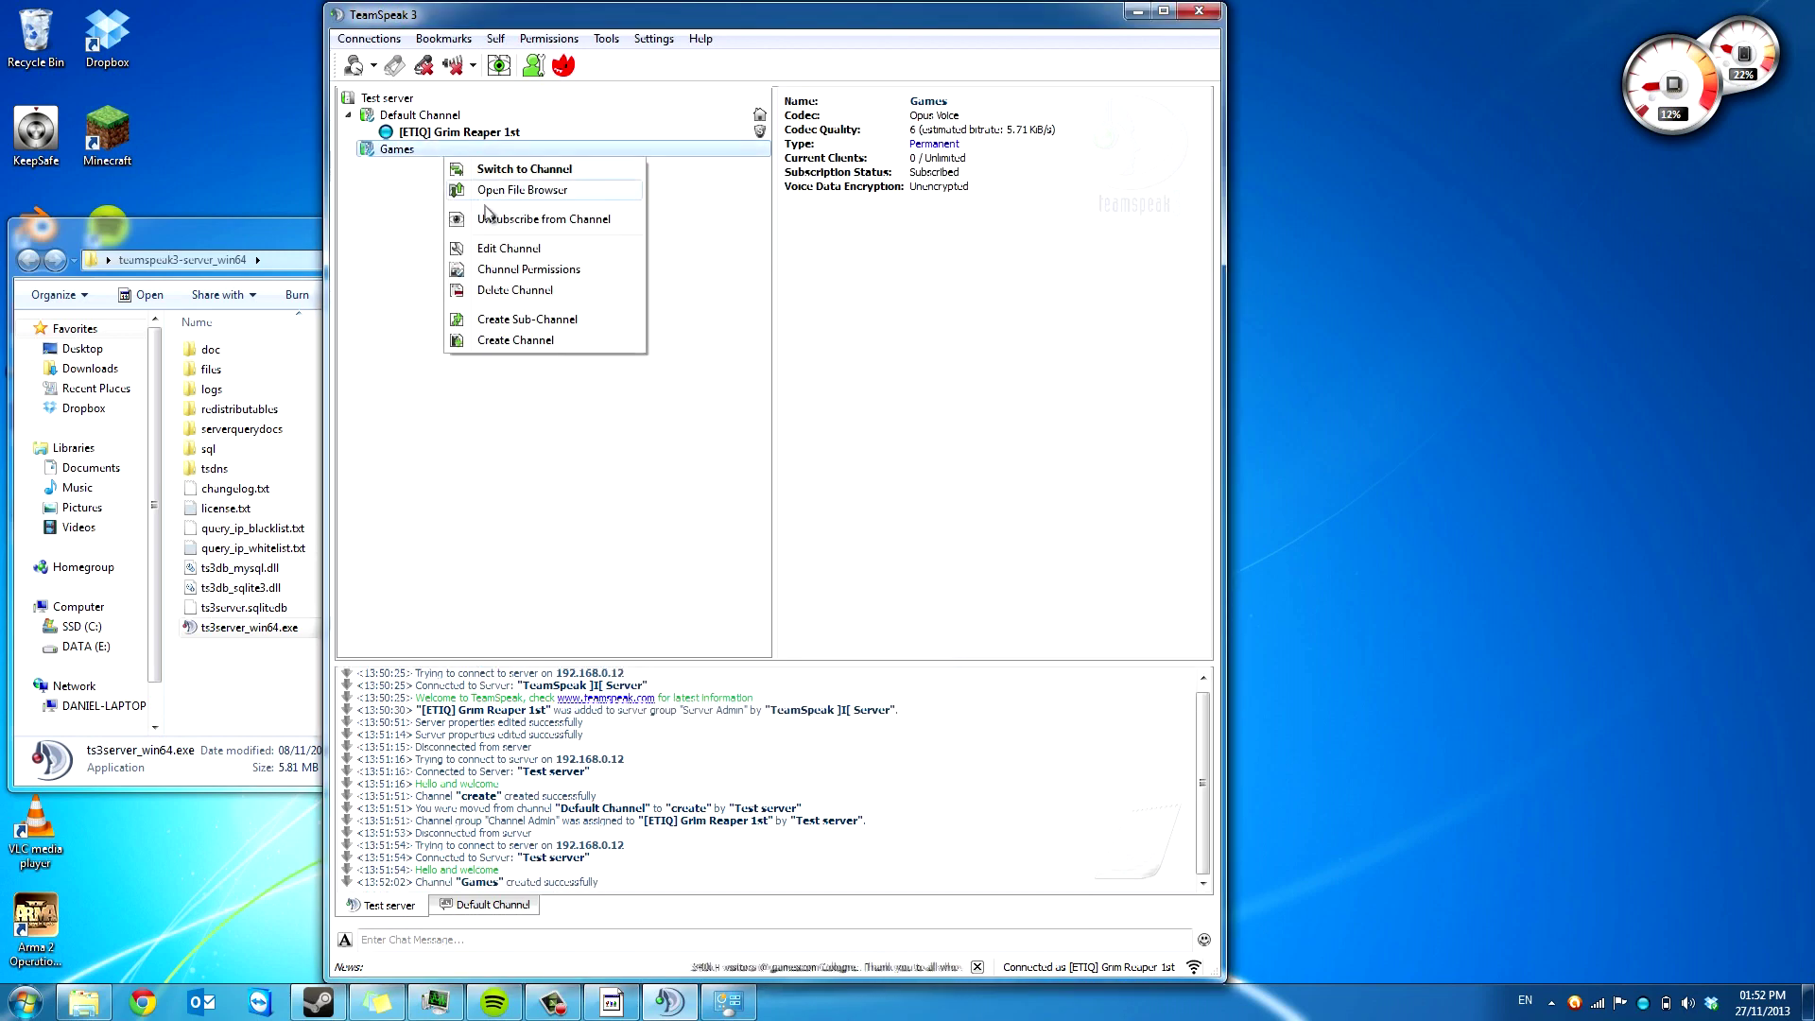
pyautogui.click(525, 321)
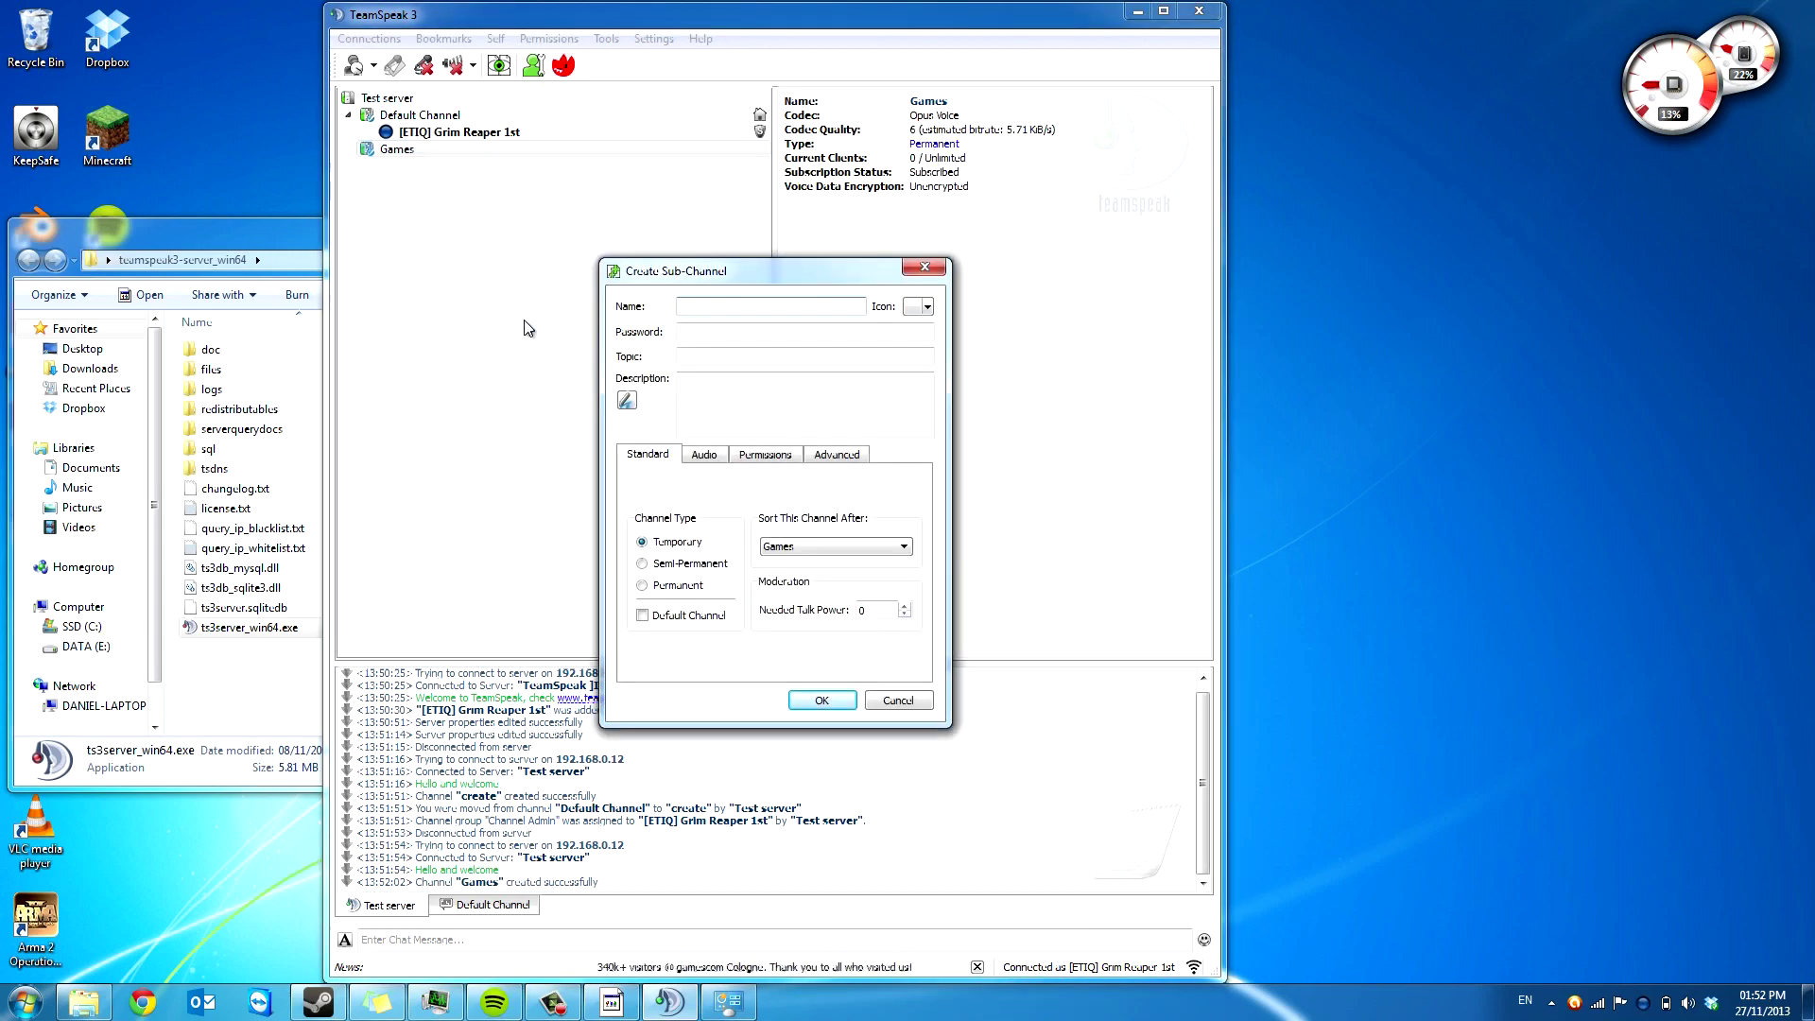
pyautogui.write('Steam L')
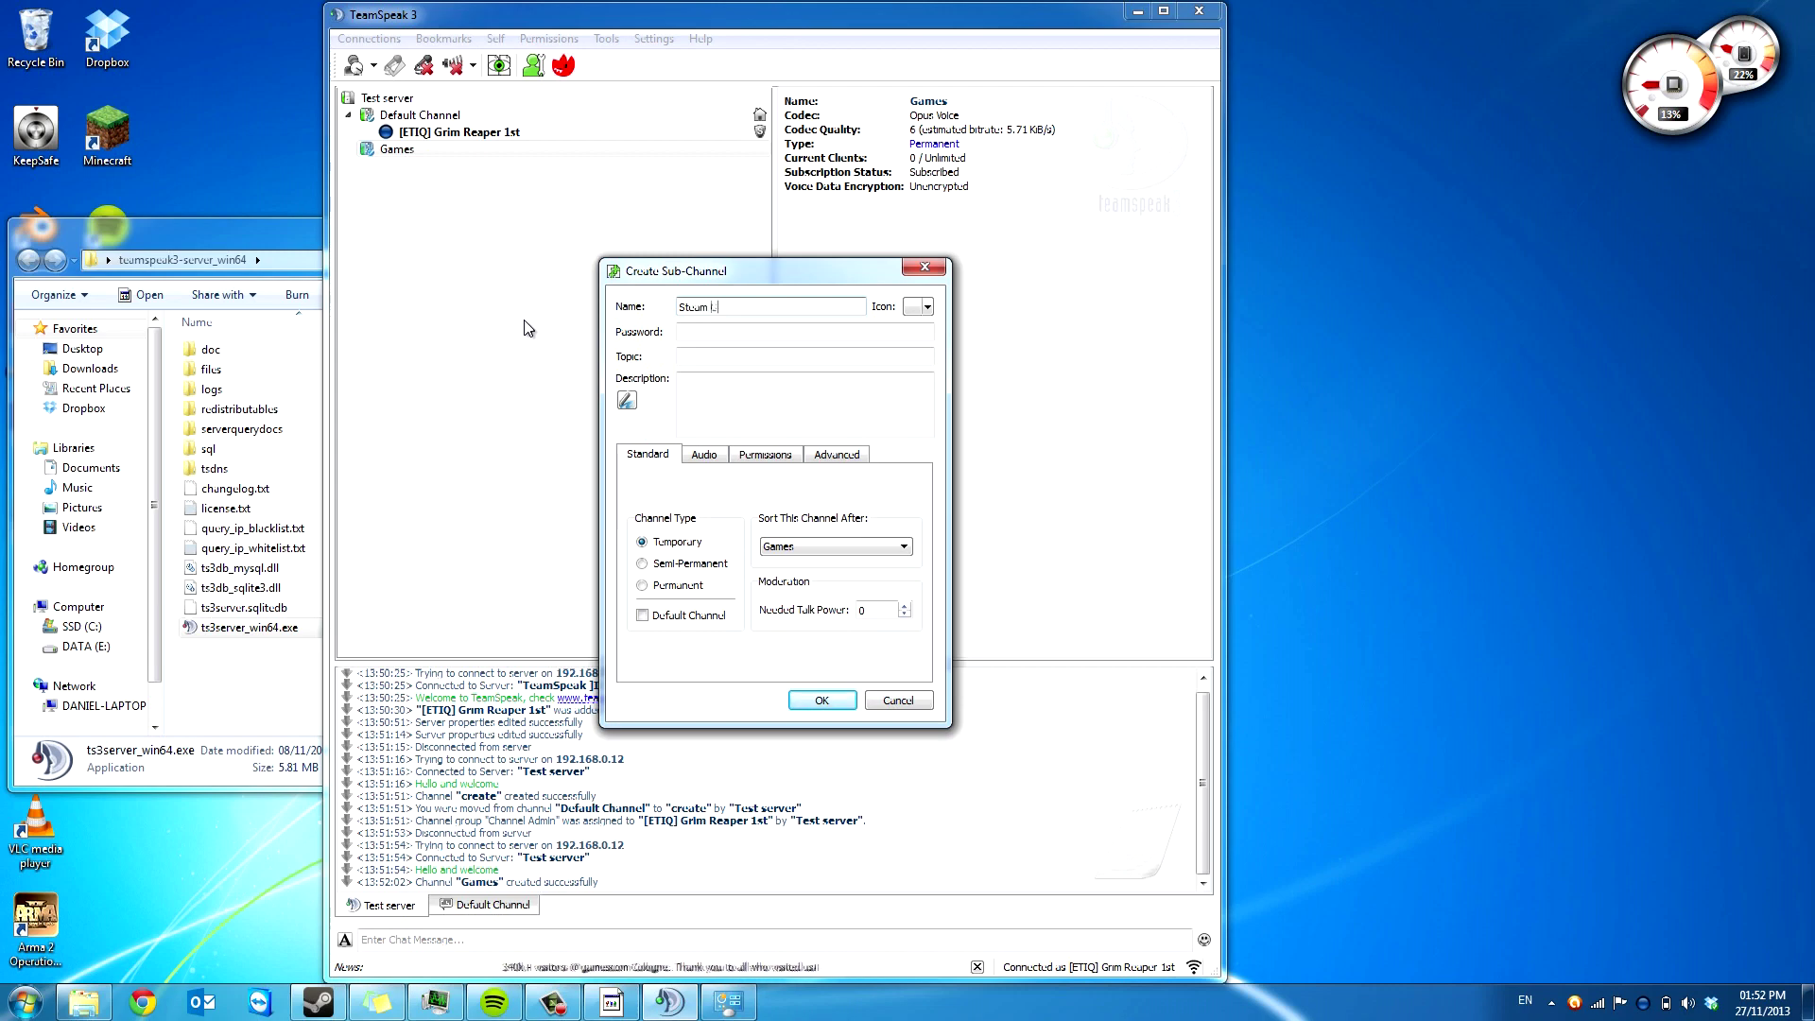
pyautogui.write('ames')
pyautogui.press('Return')
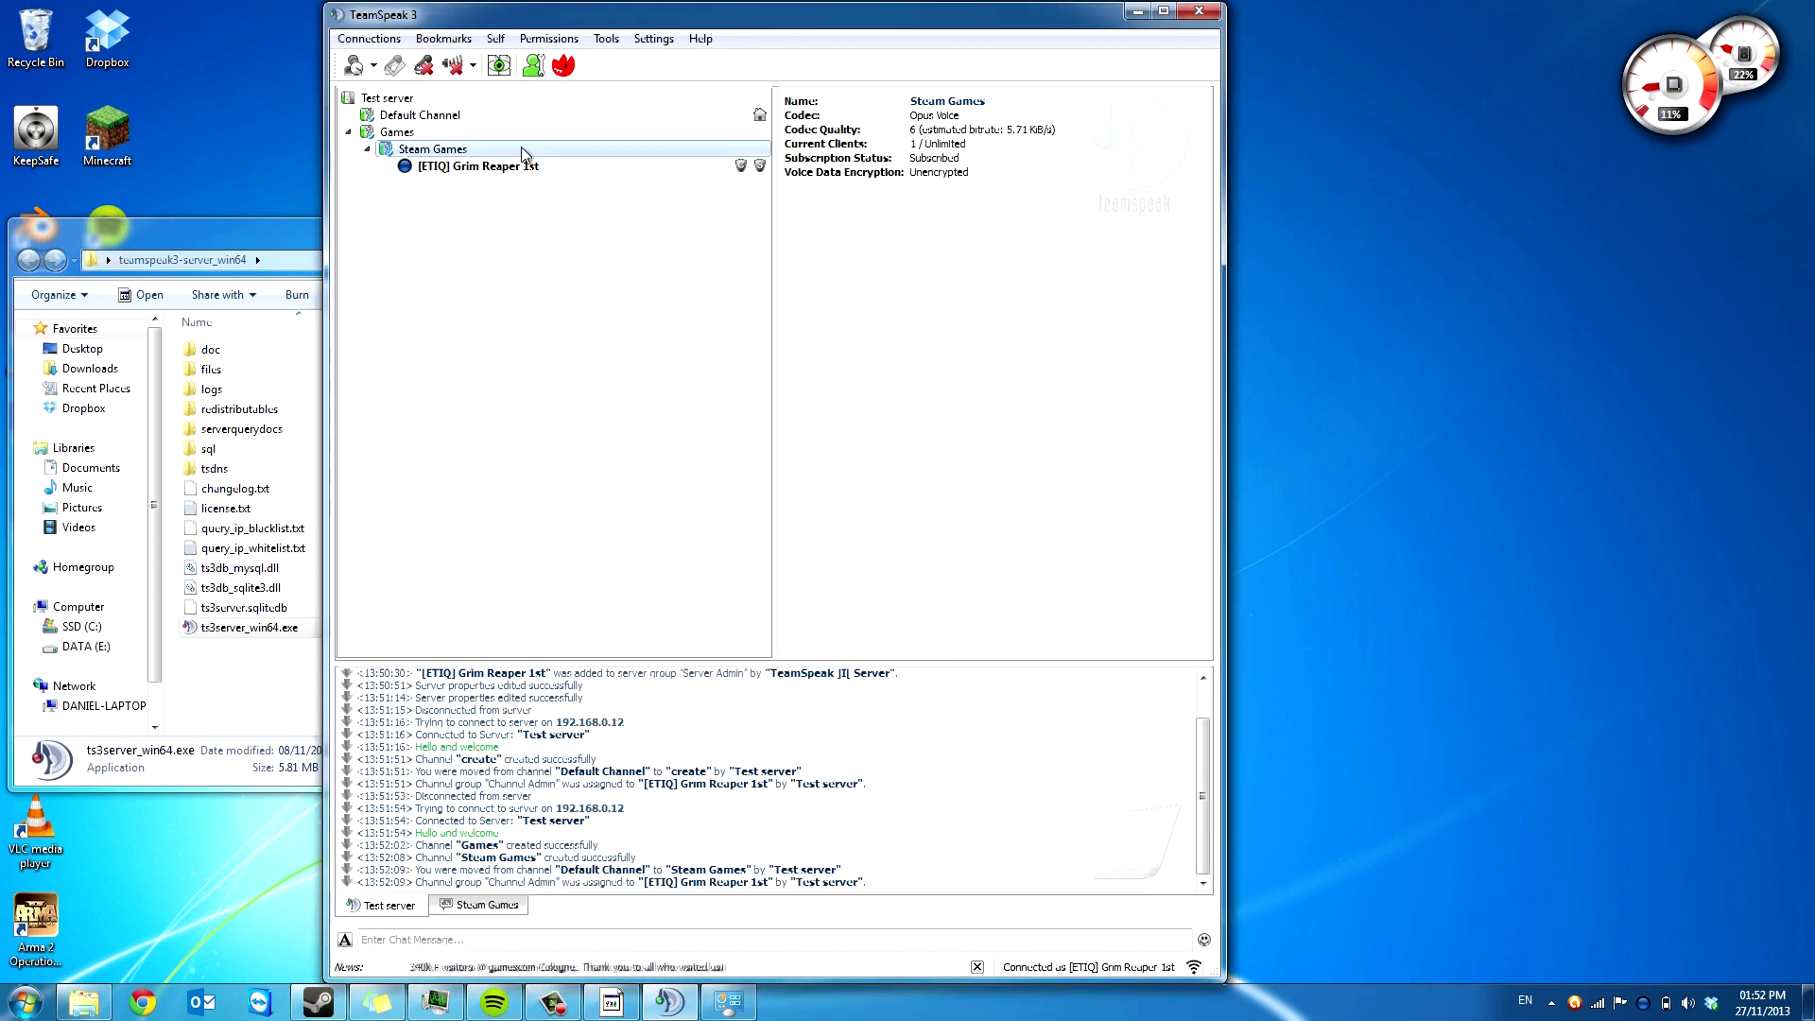
# - Edit the Steam Games channel to make it Permanent
pyautogui.rightClick(522, 150)
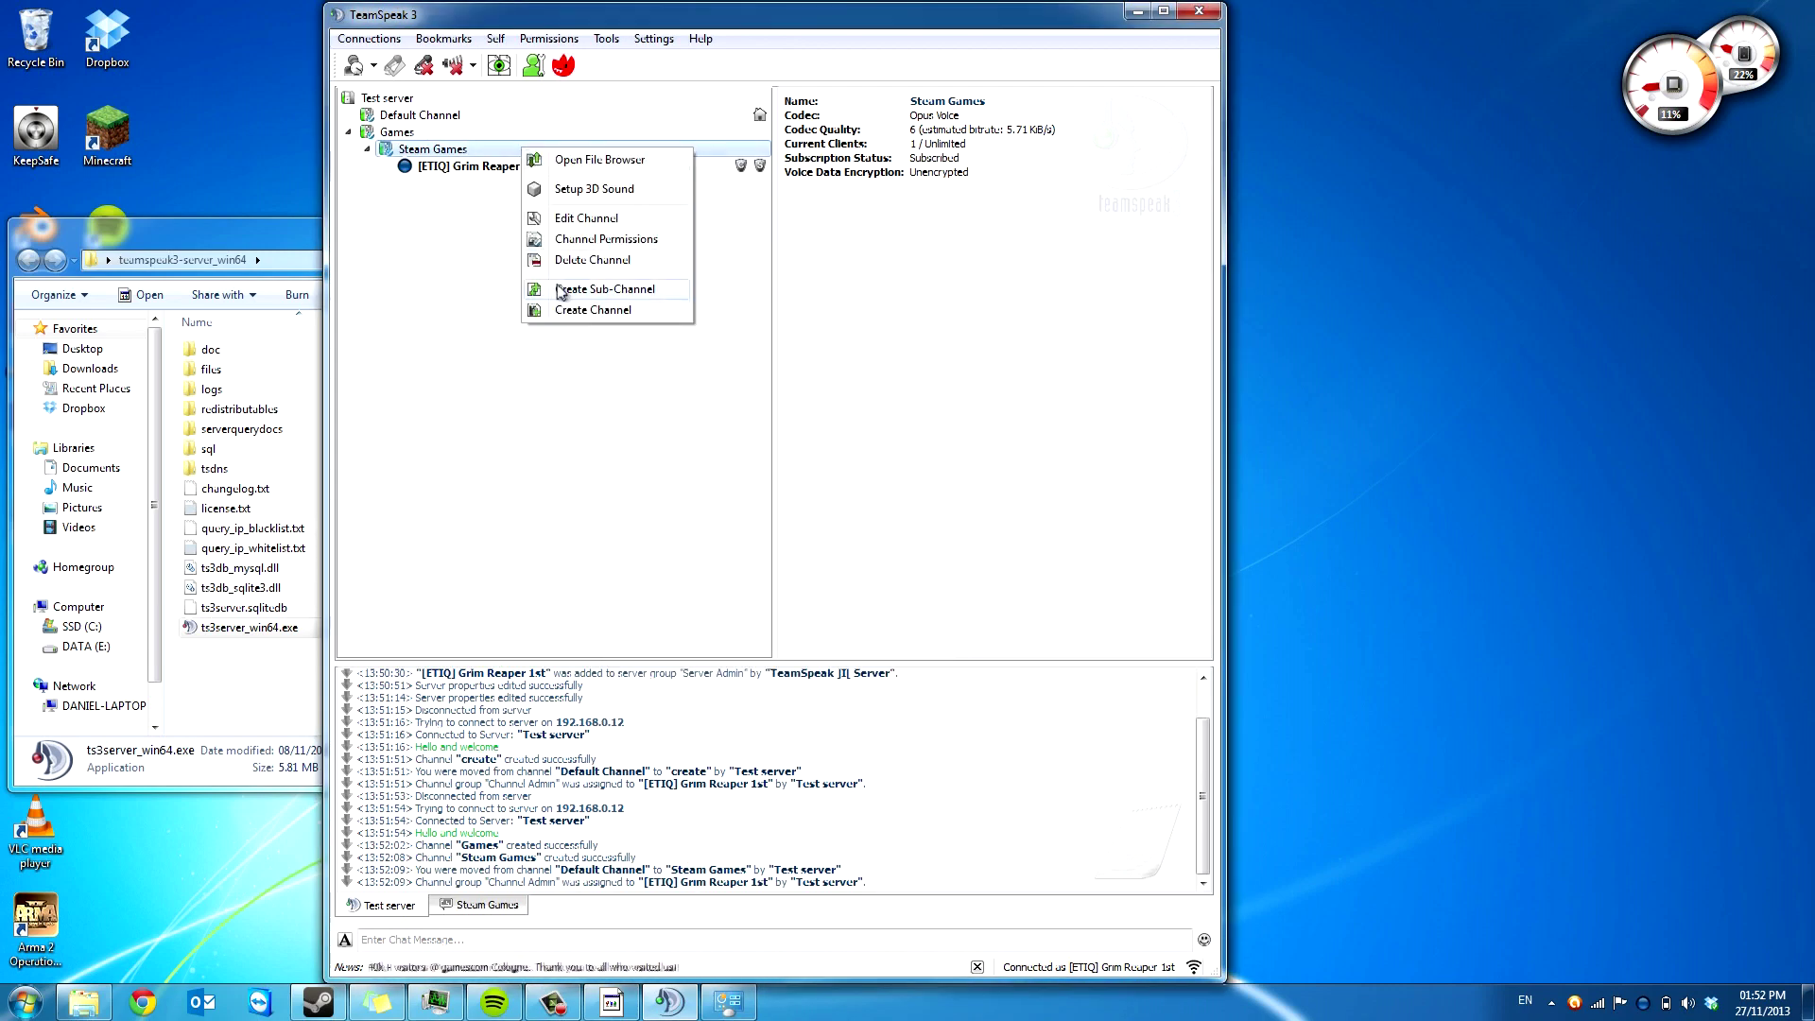
pyautogui.click(667, 219)
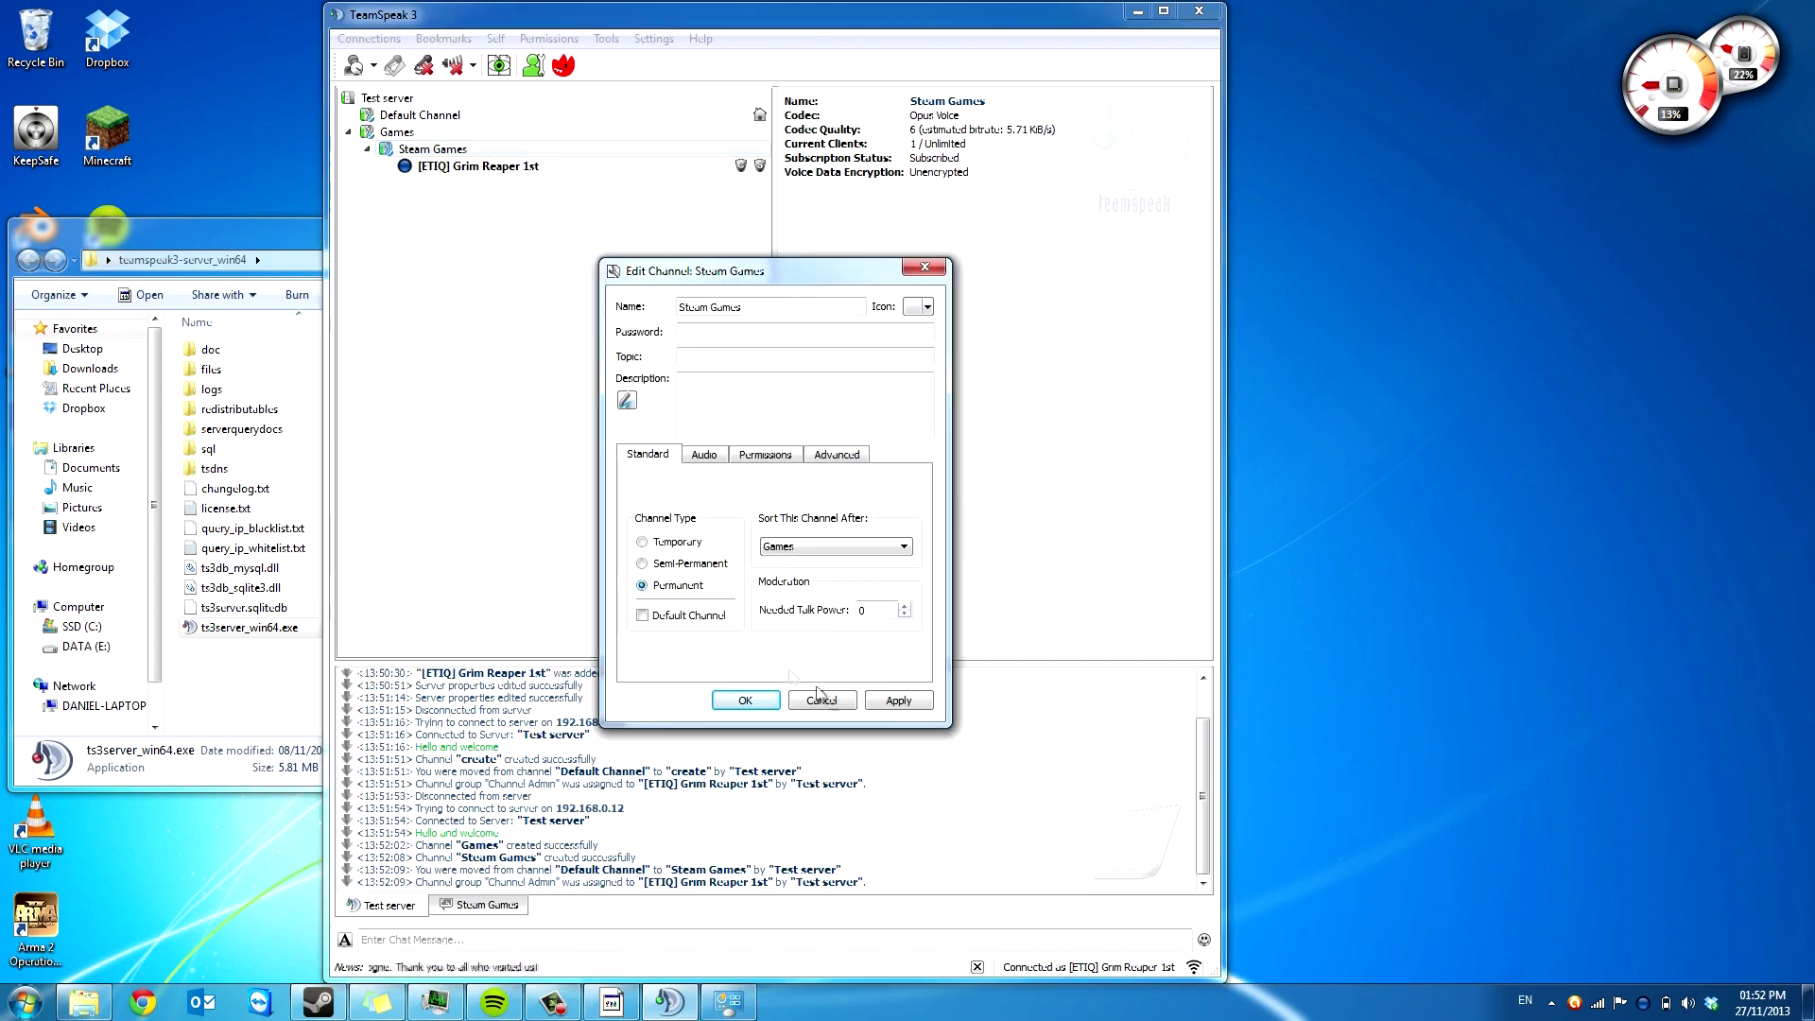
pyautogui.click(889, 700)
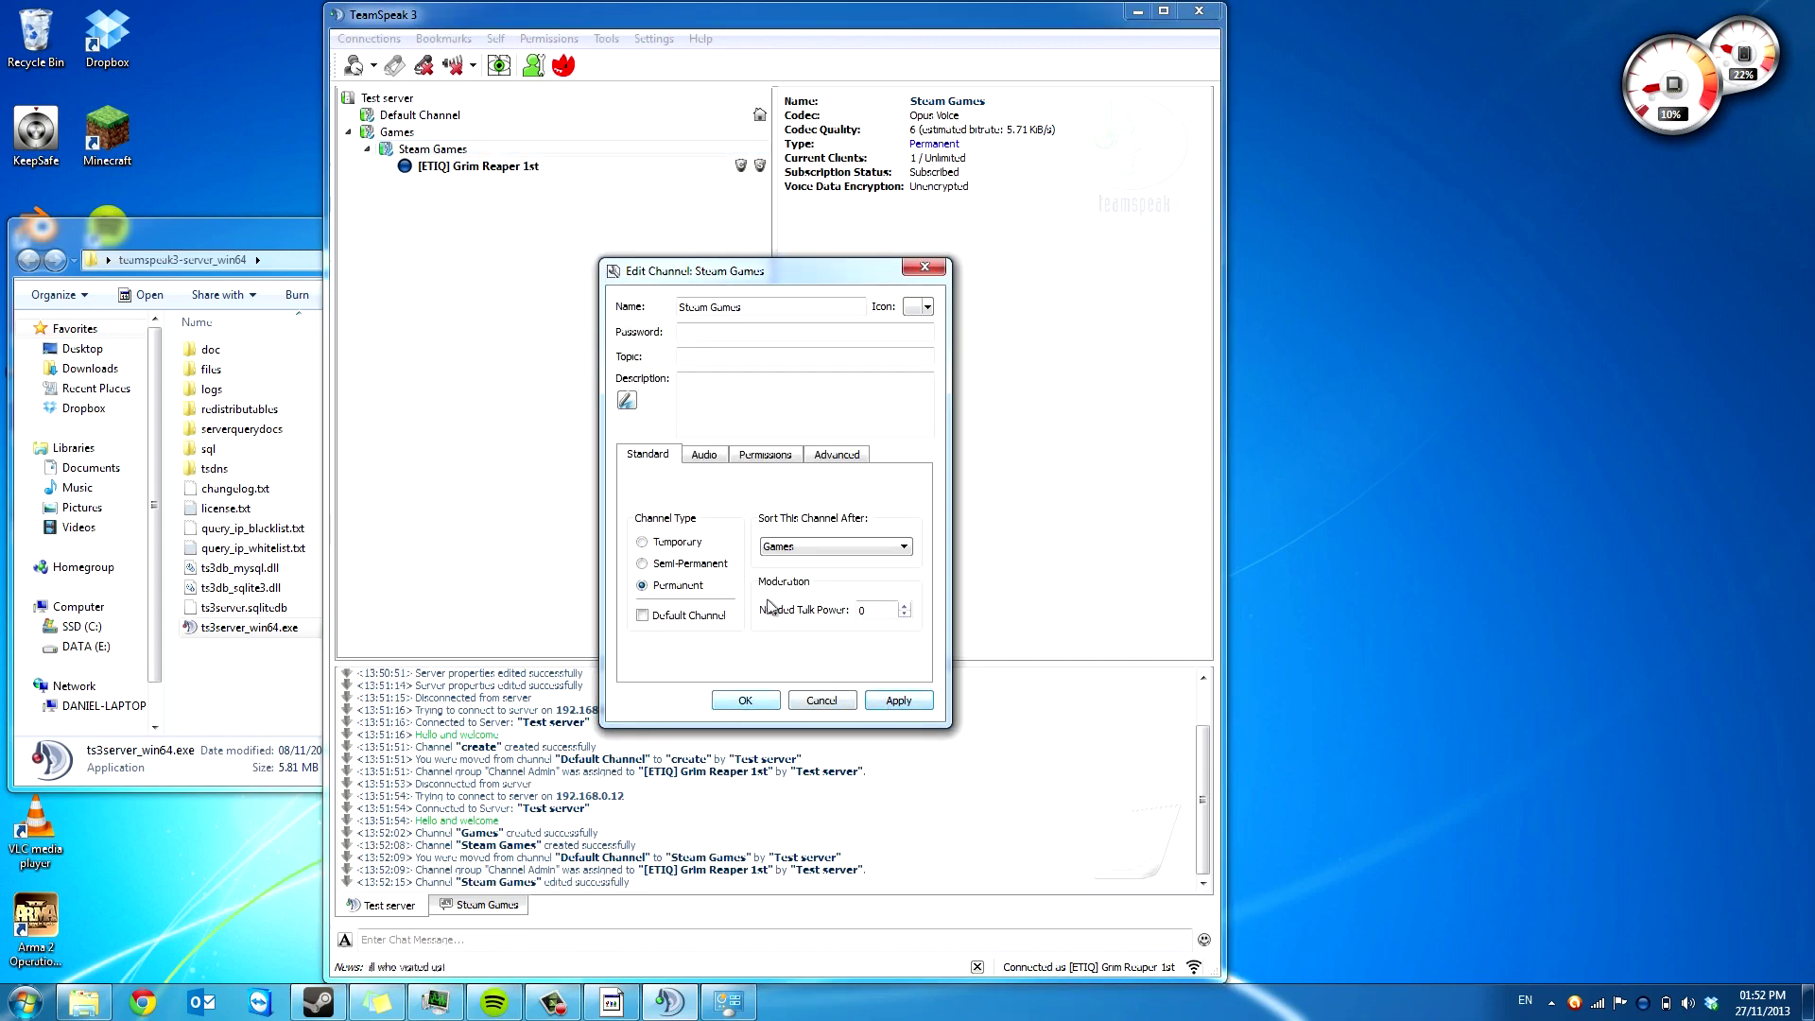
pyautogui.click(742, 700)
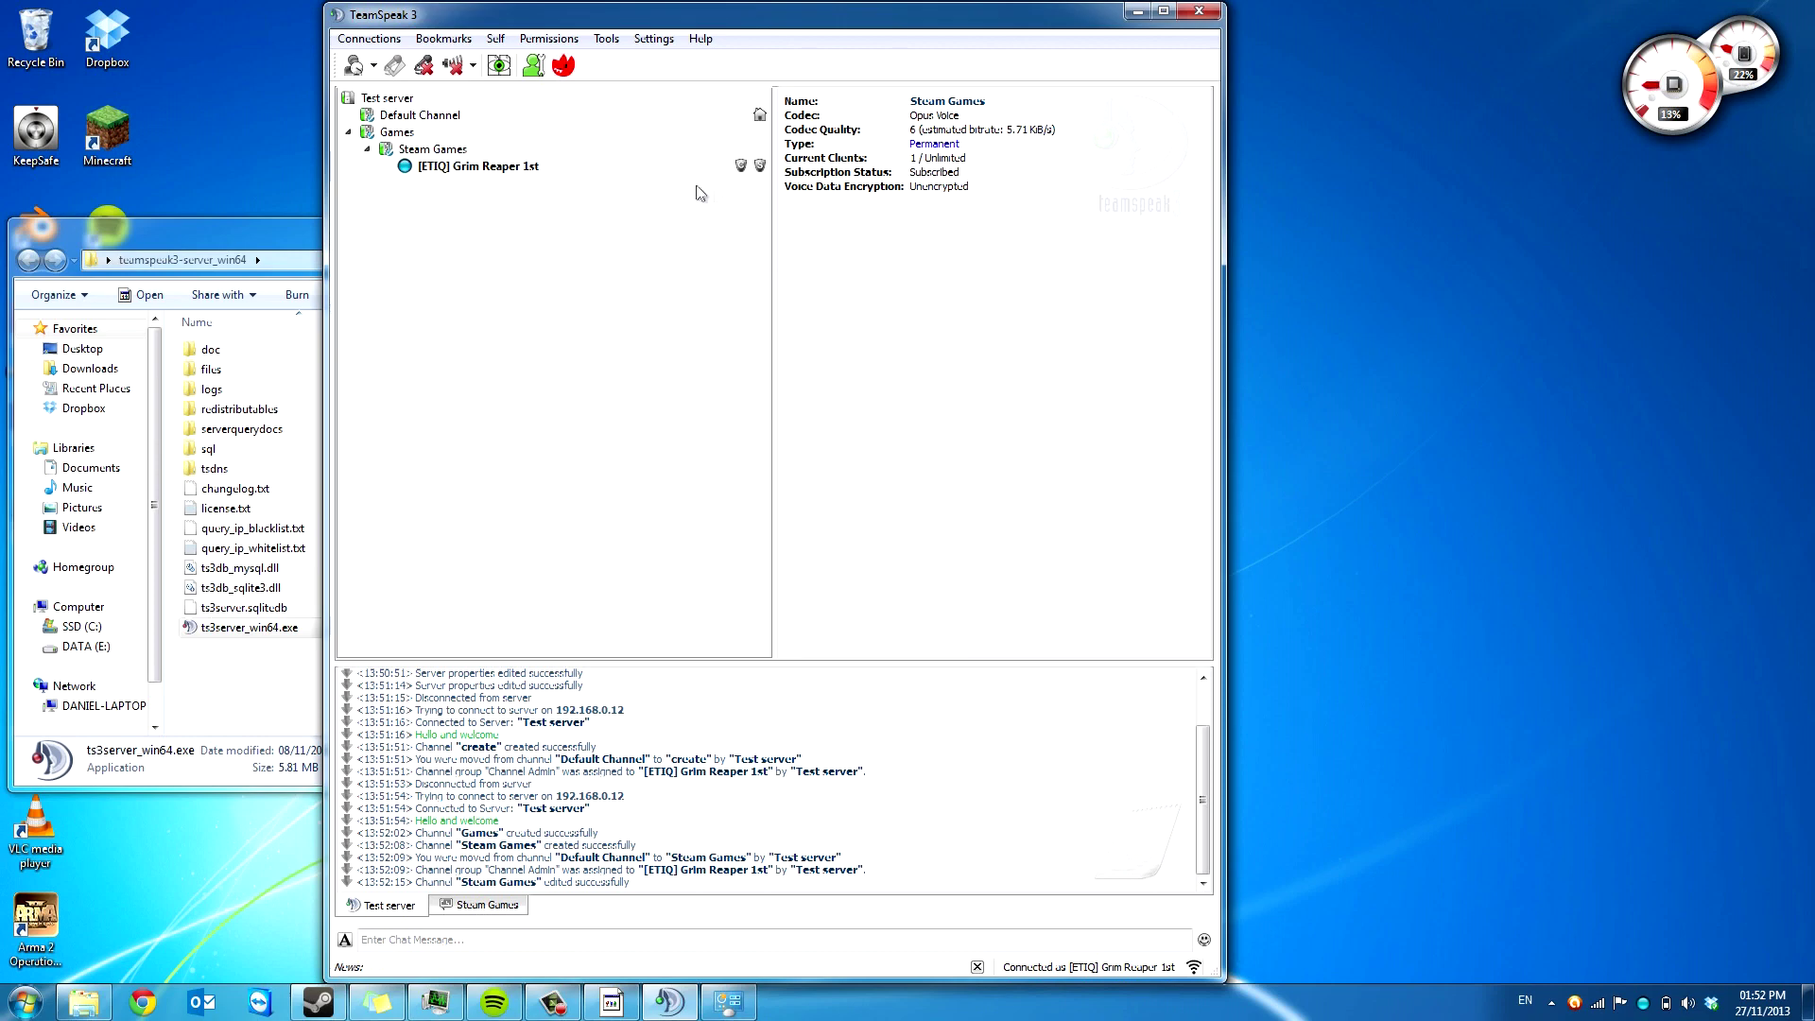
# - Edit the Games channel and tick Default Channel to make it the server default
pyautogui.click(613, 135)
pyautogui.rightClick(612, 135)
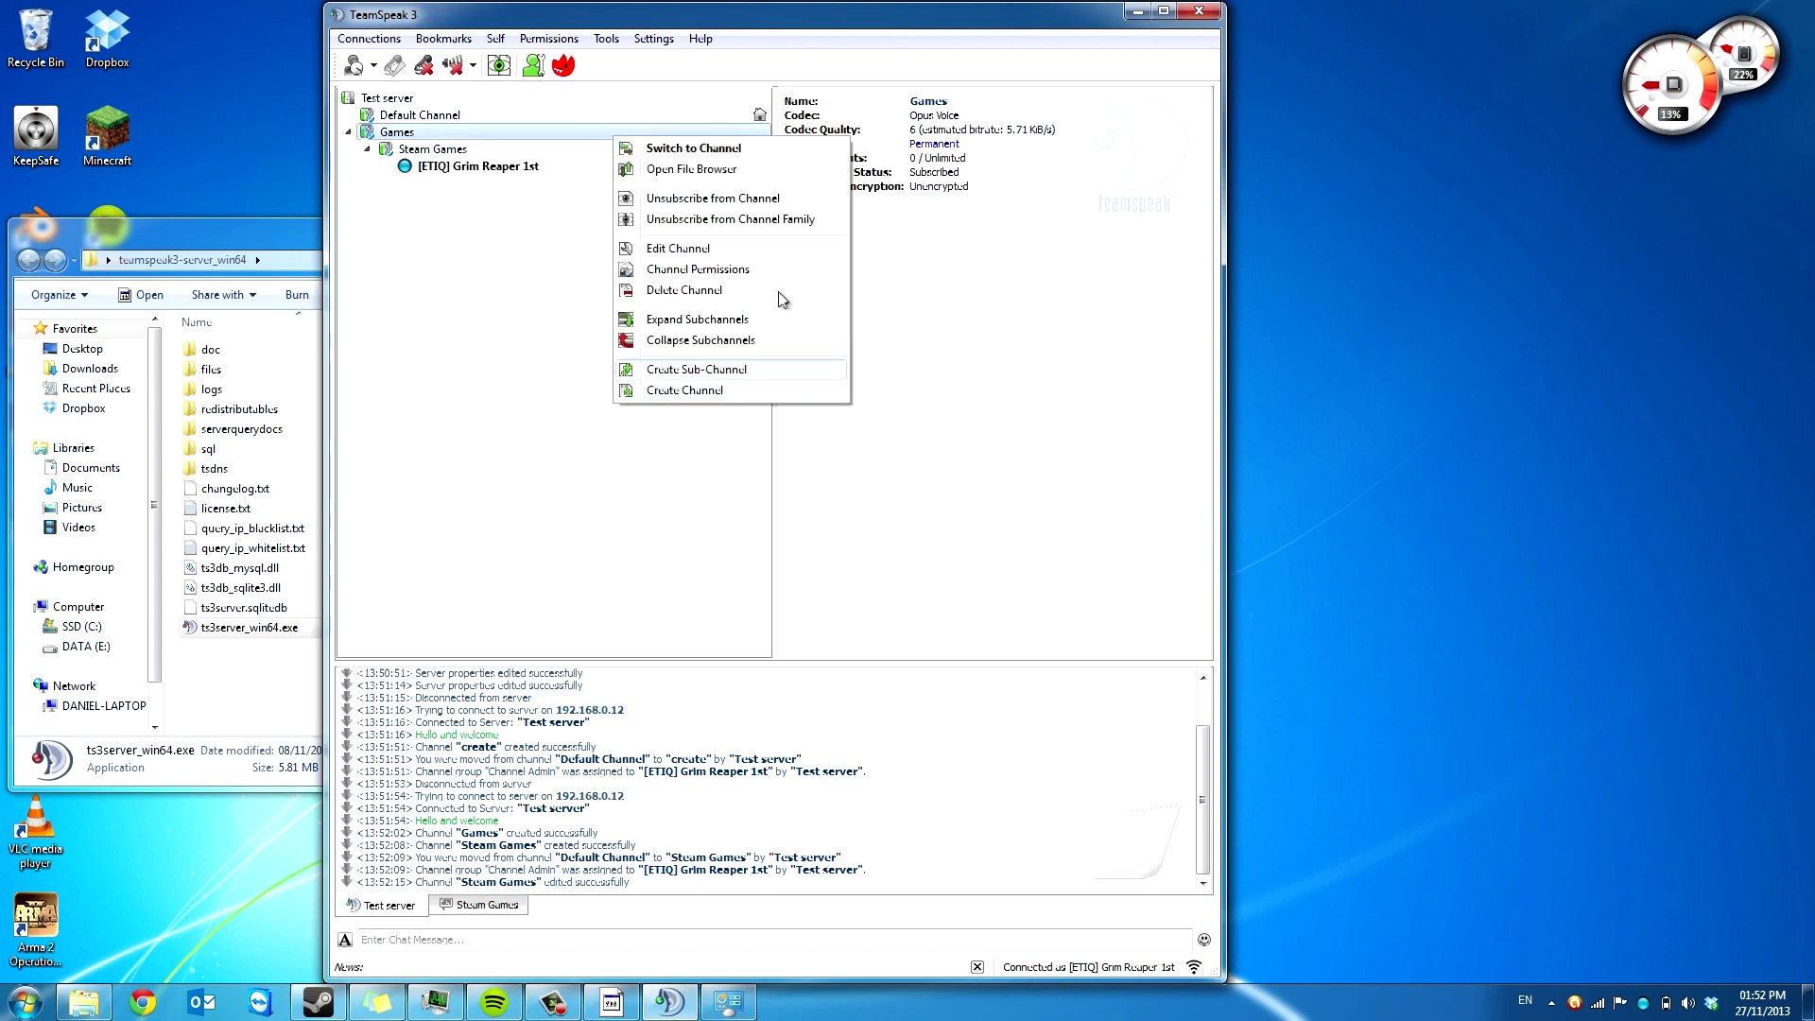
pyautogui.click(826, 247)
pyautogui.click(665, 617)
pyautogui.click(884, 702)
pyautogui.click(752, 701)
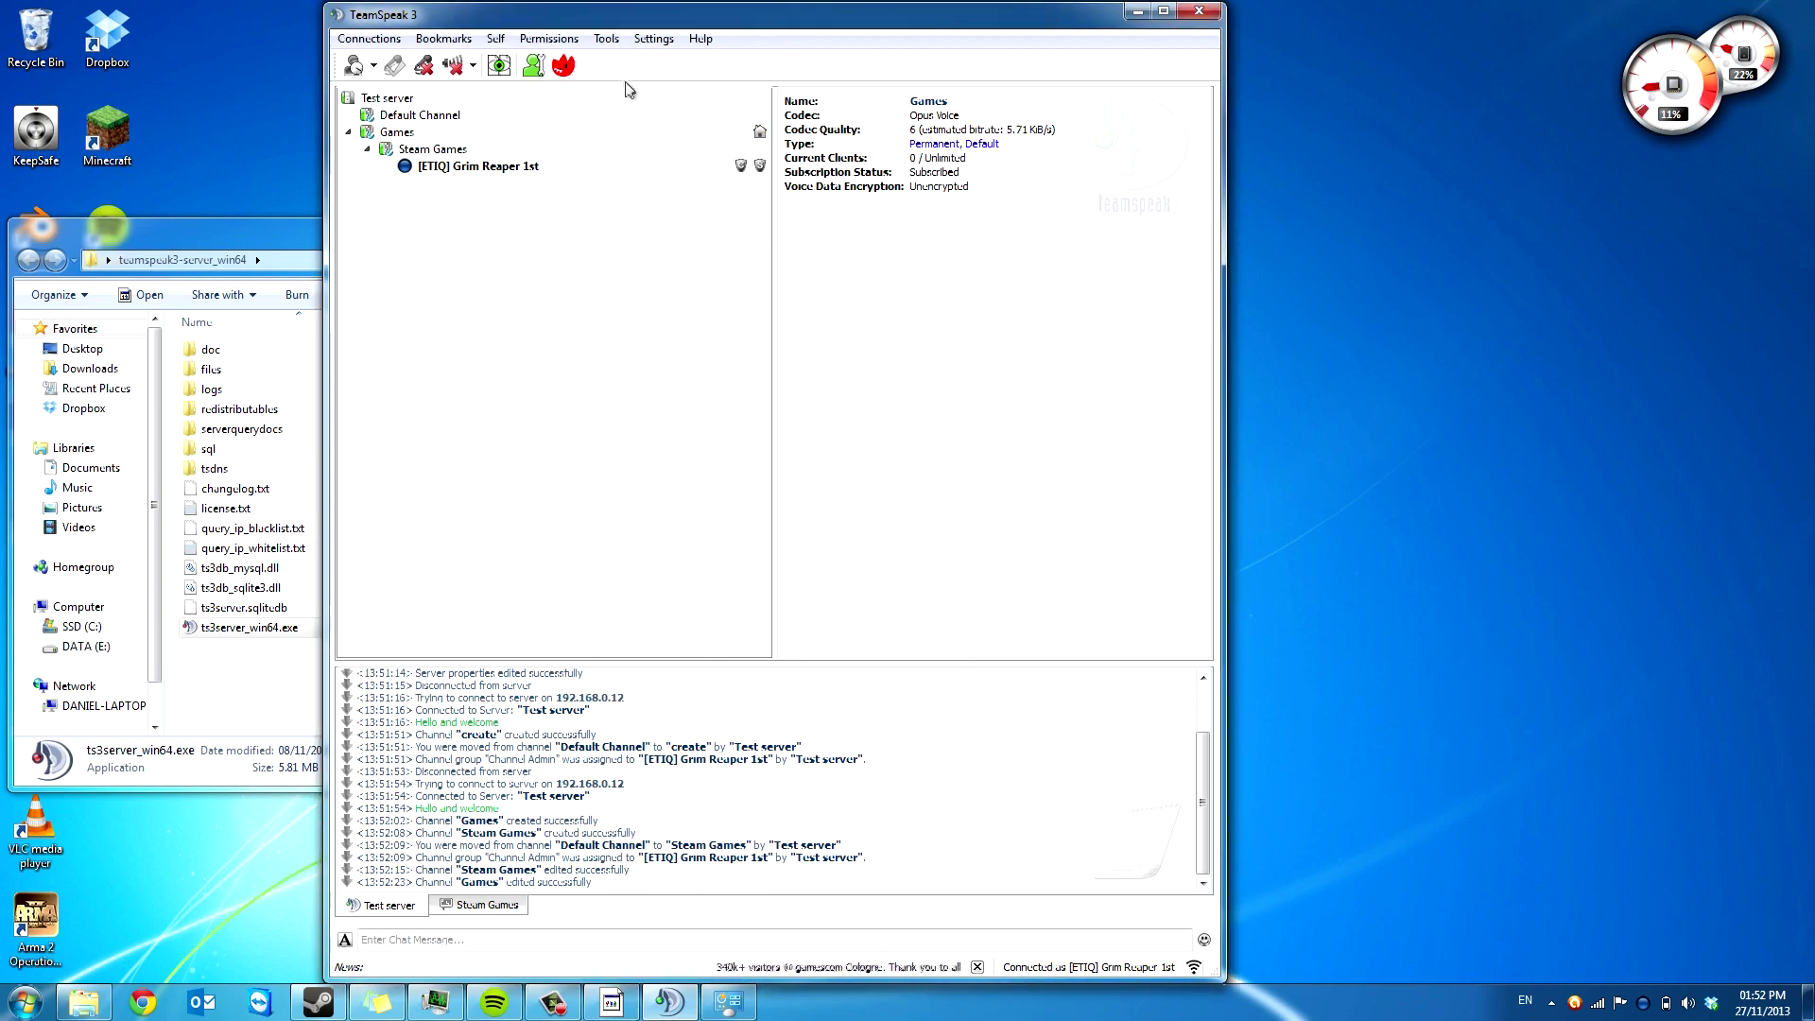
pyautogui.click(561, 42)
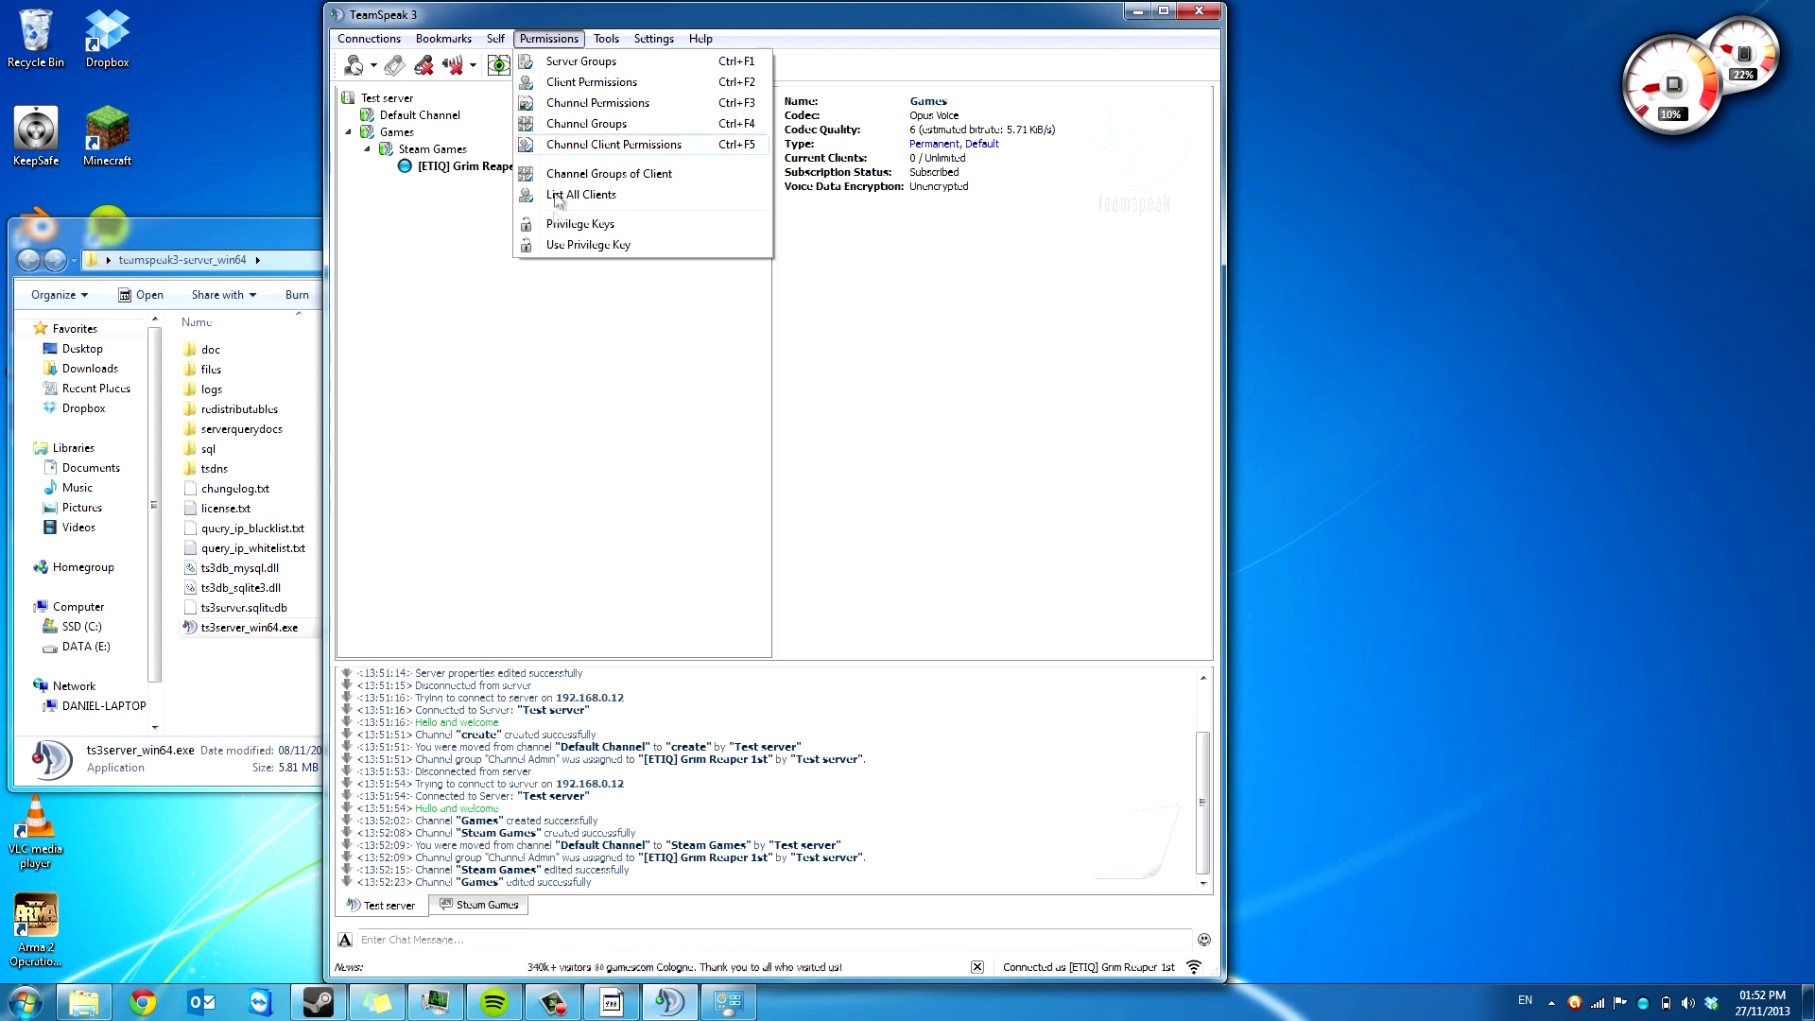
# - Check the Normal server group's members in the permissions window, then close it and minimize TeamSpeak
pyautogui.hotkey('ctrl', 'F1')
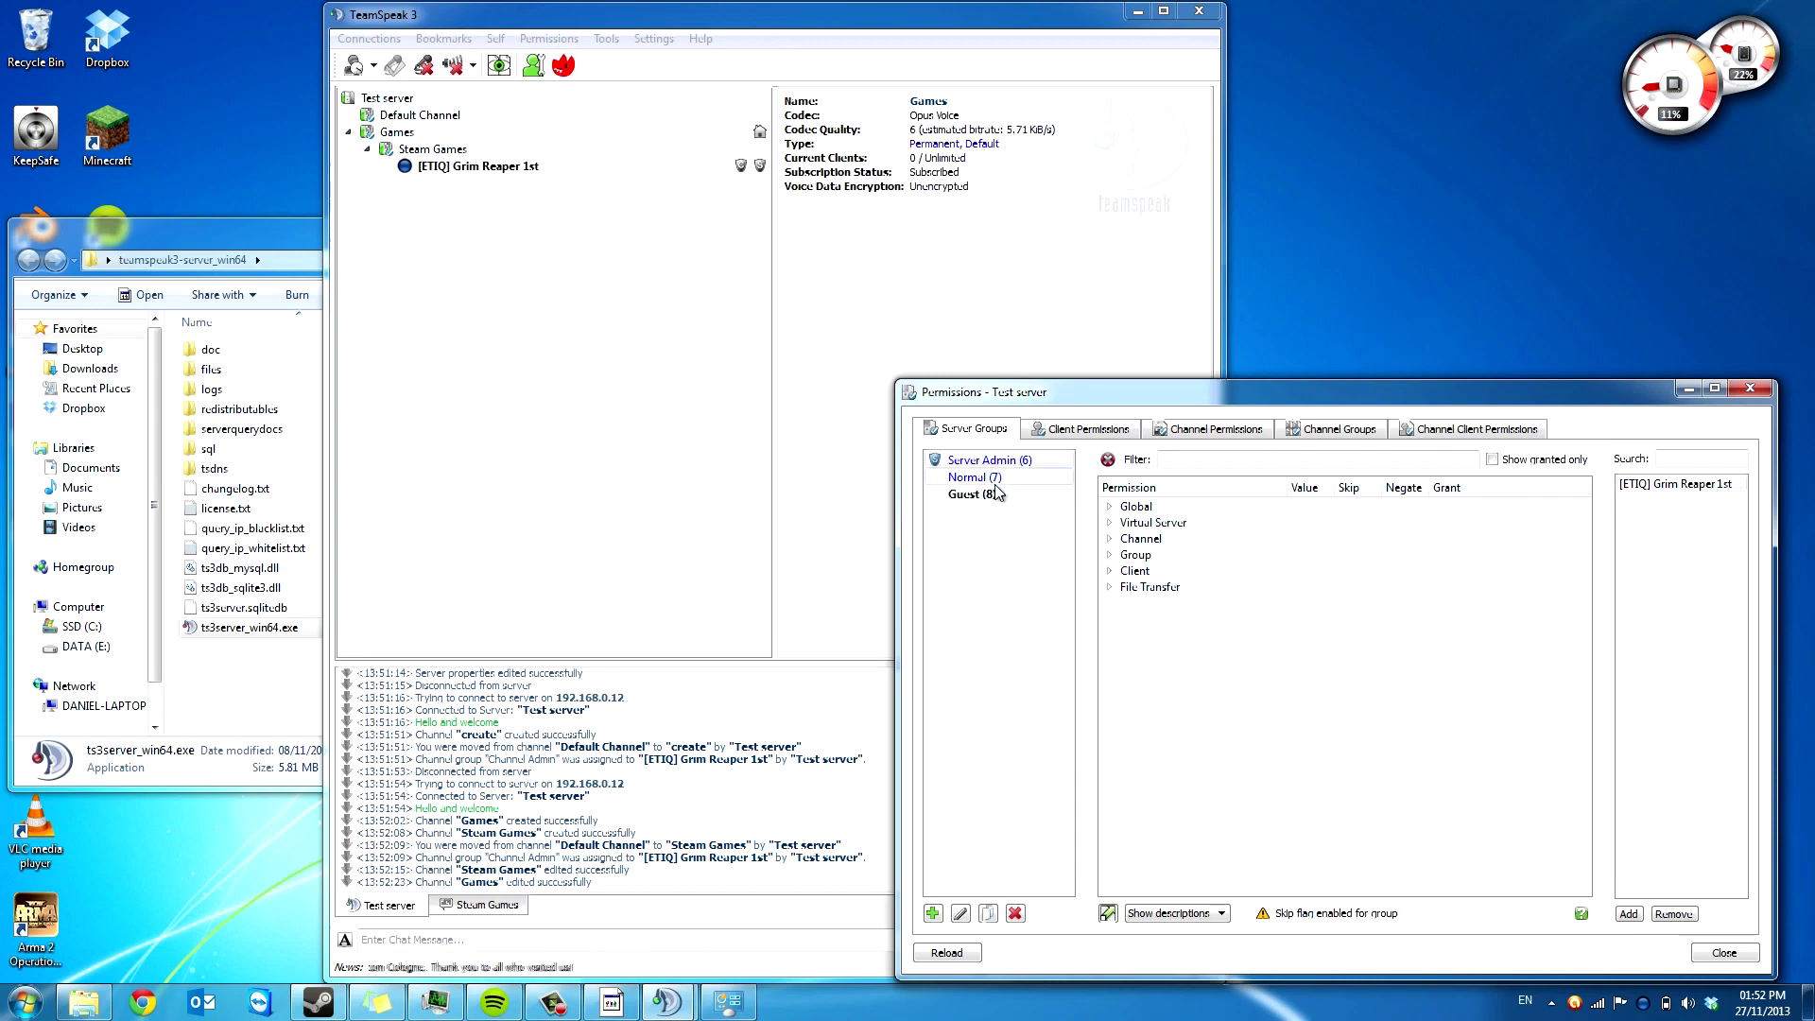
pyautogui.click(974, 478)
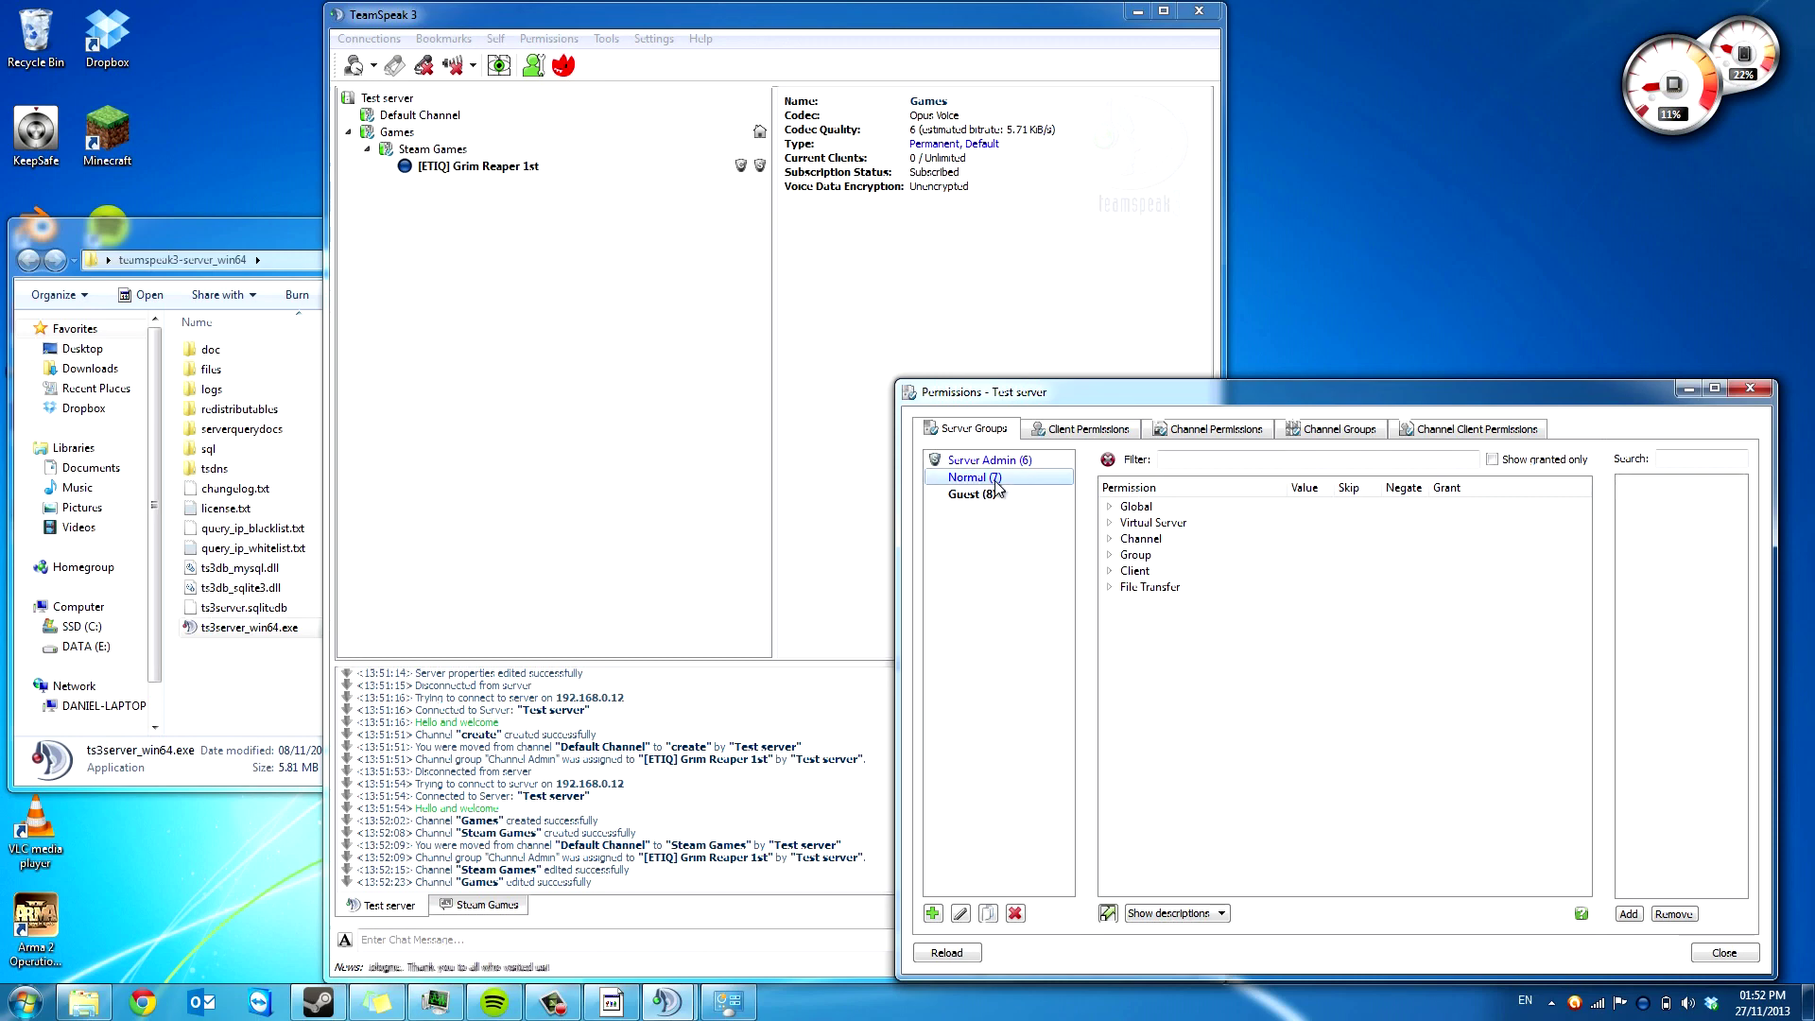
pyautogui.click(1754, 390)
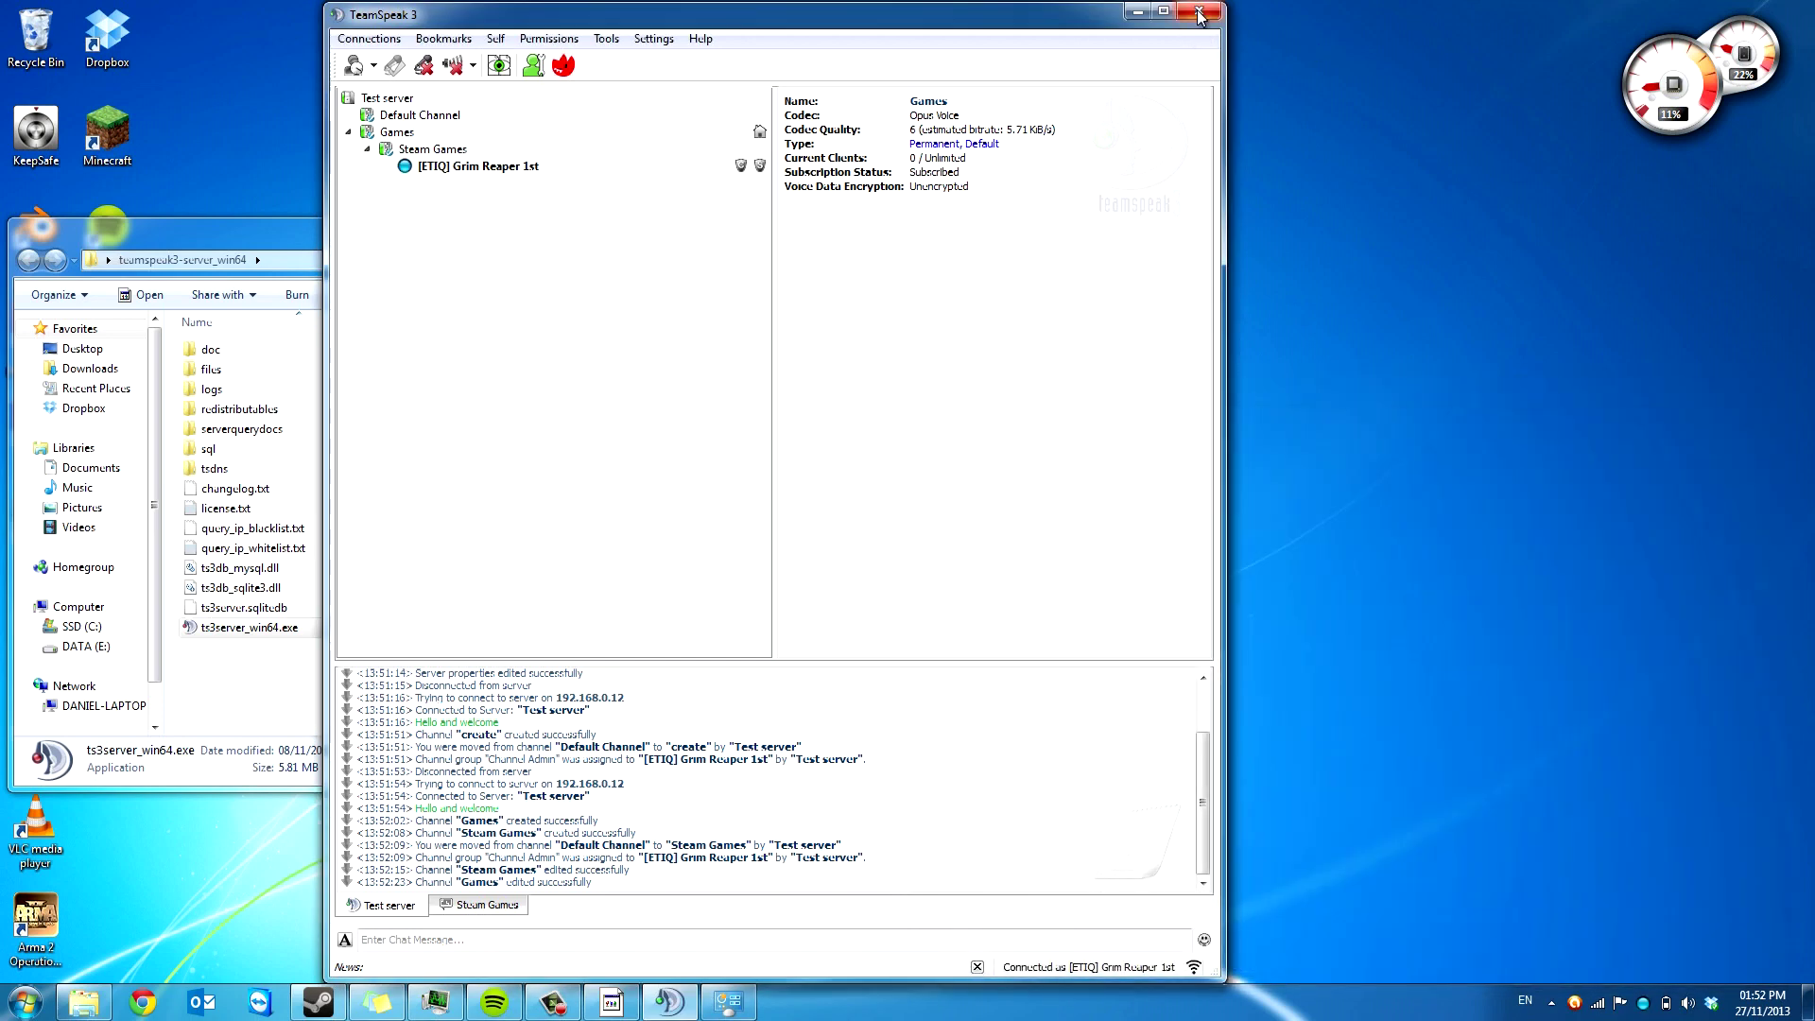
pyautogui.click(1138, 13)
# - Dismiss the server info window and try dragging ts3server.sqlitedb onto the desktop
pyautogui.click(1087, 334)
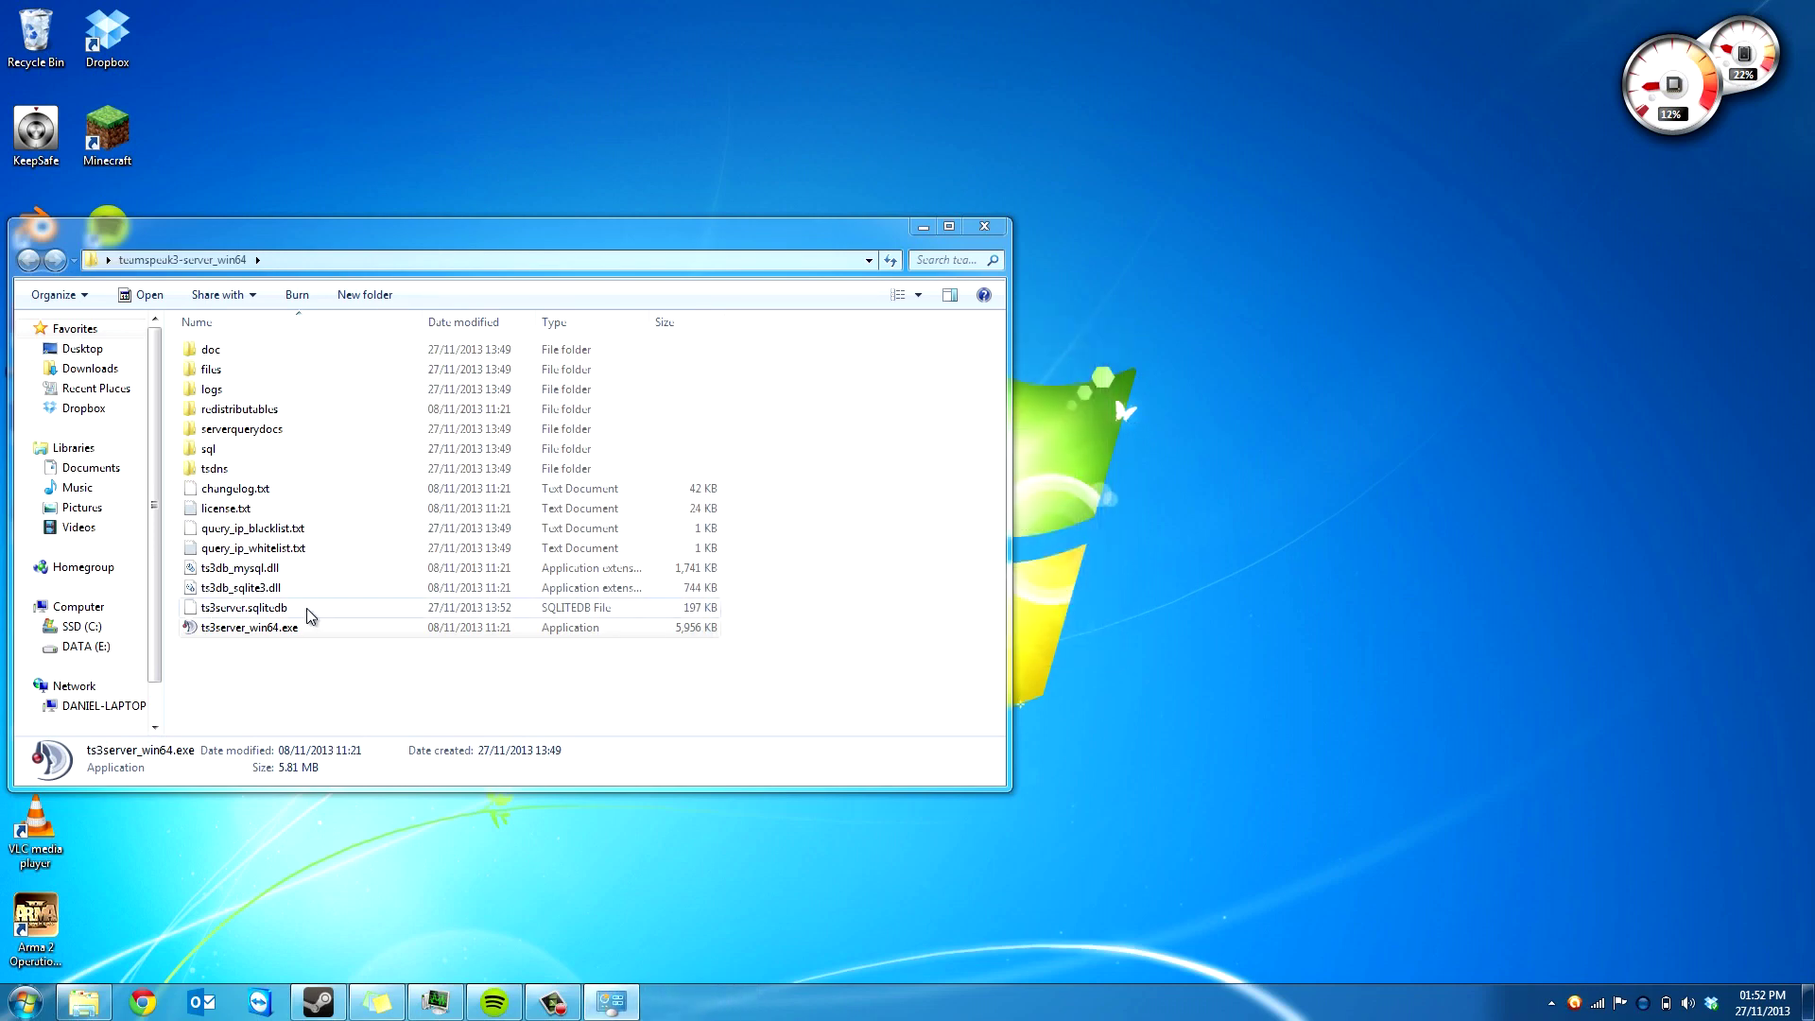
pyautogui.moveTo(311, 616); pyautogui.dragTo(1123, 534)
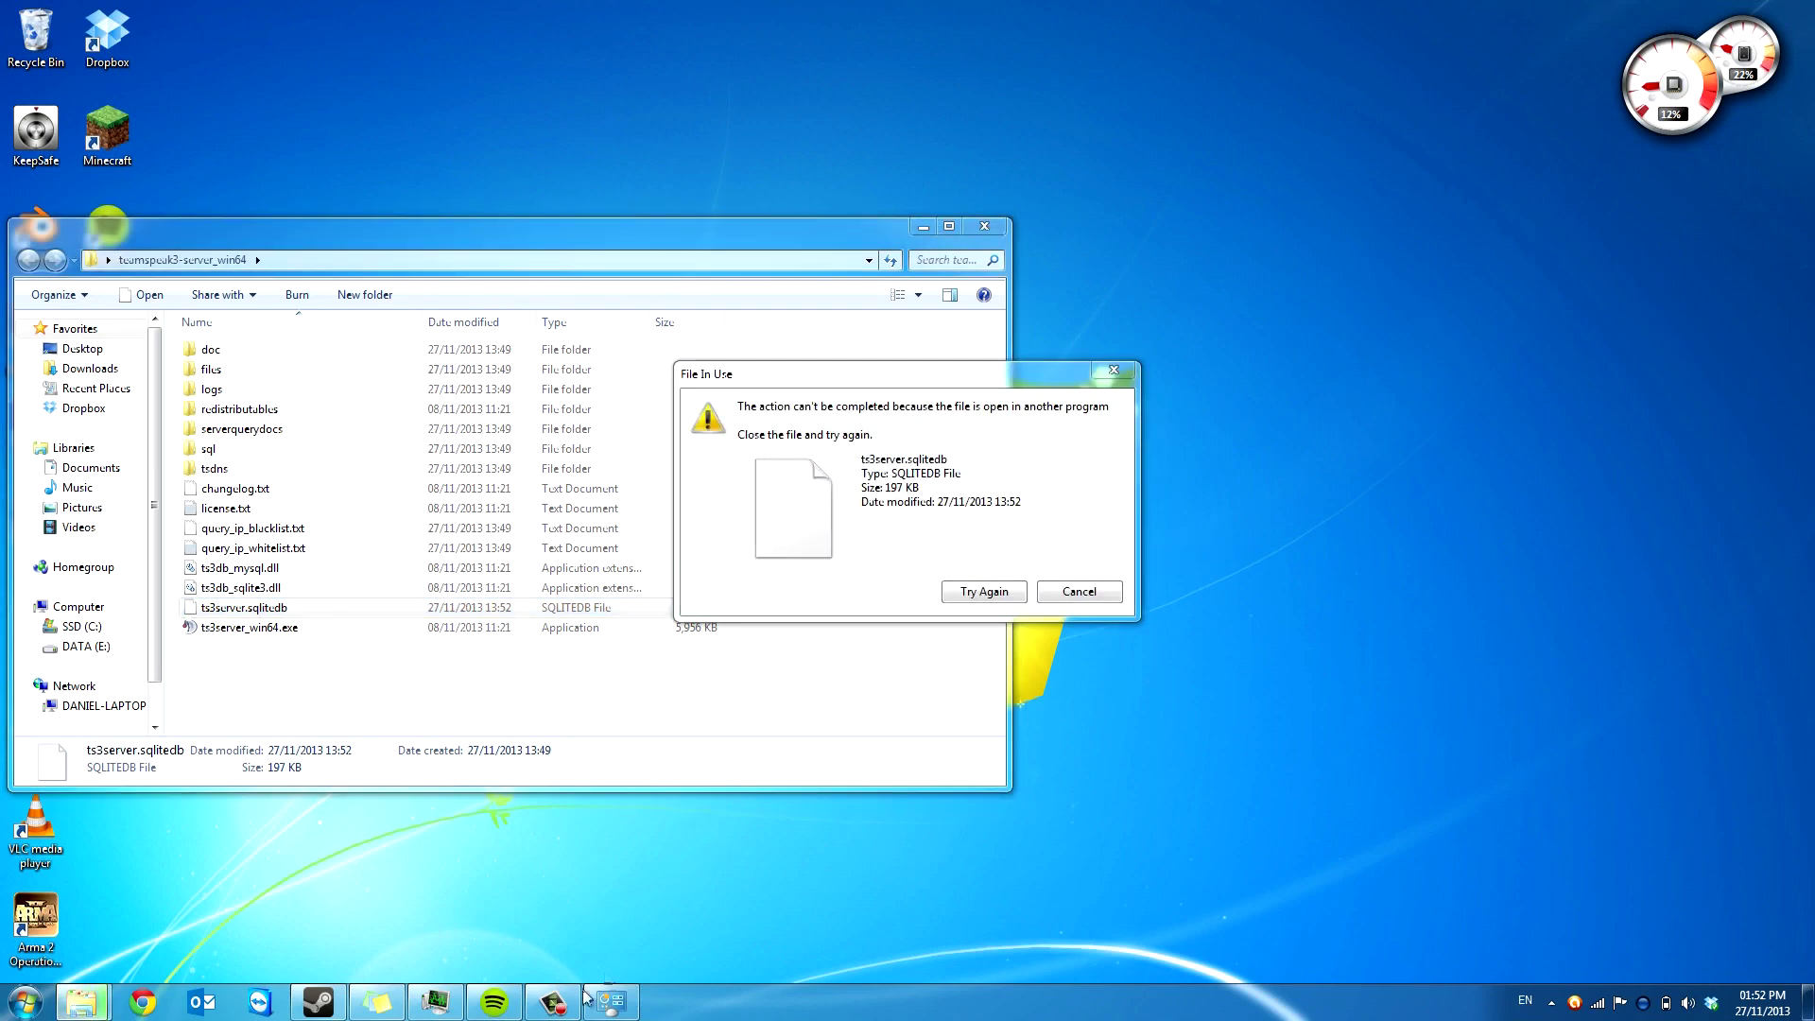
pyautogui.click(1572, 1004)
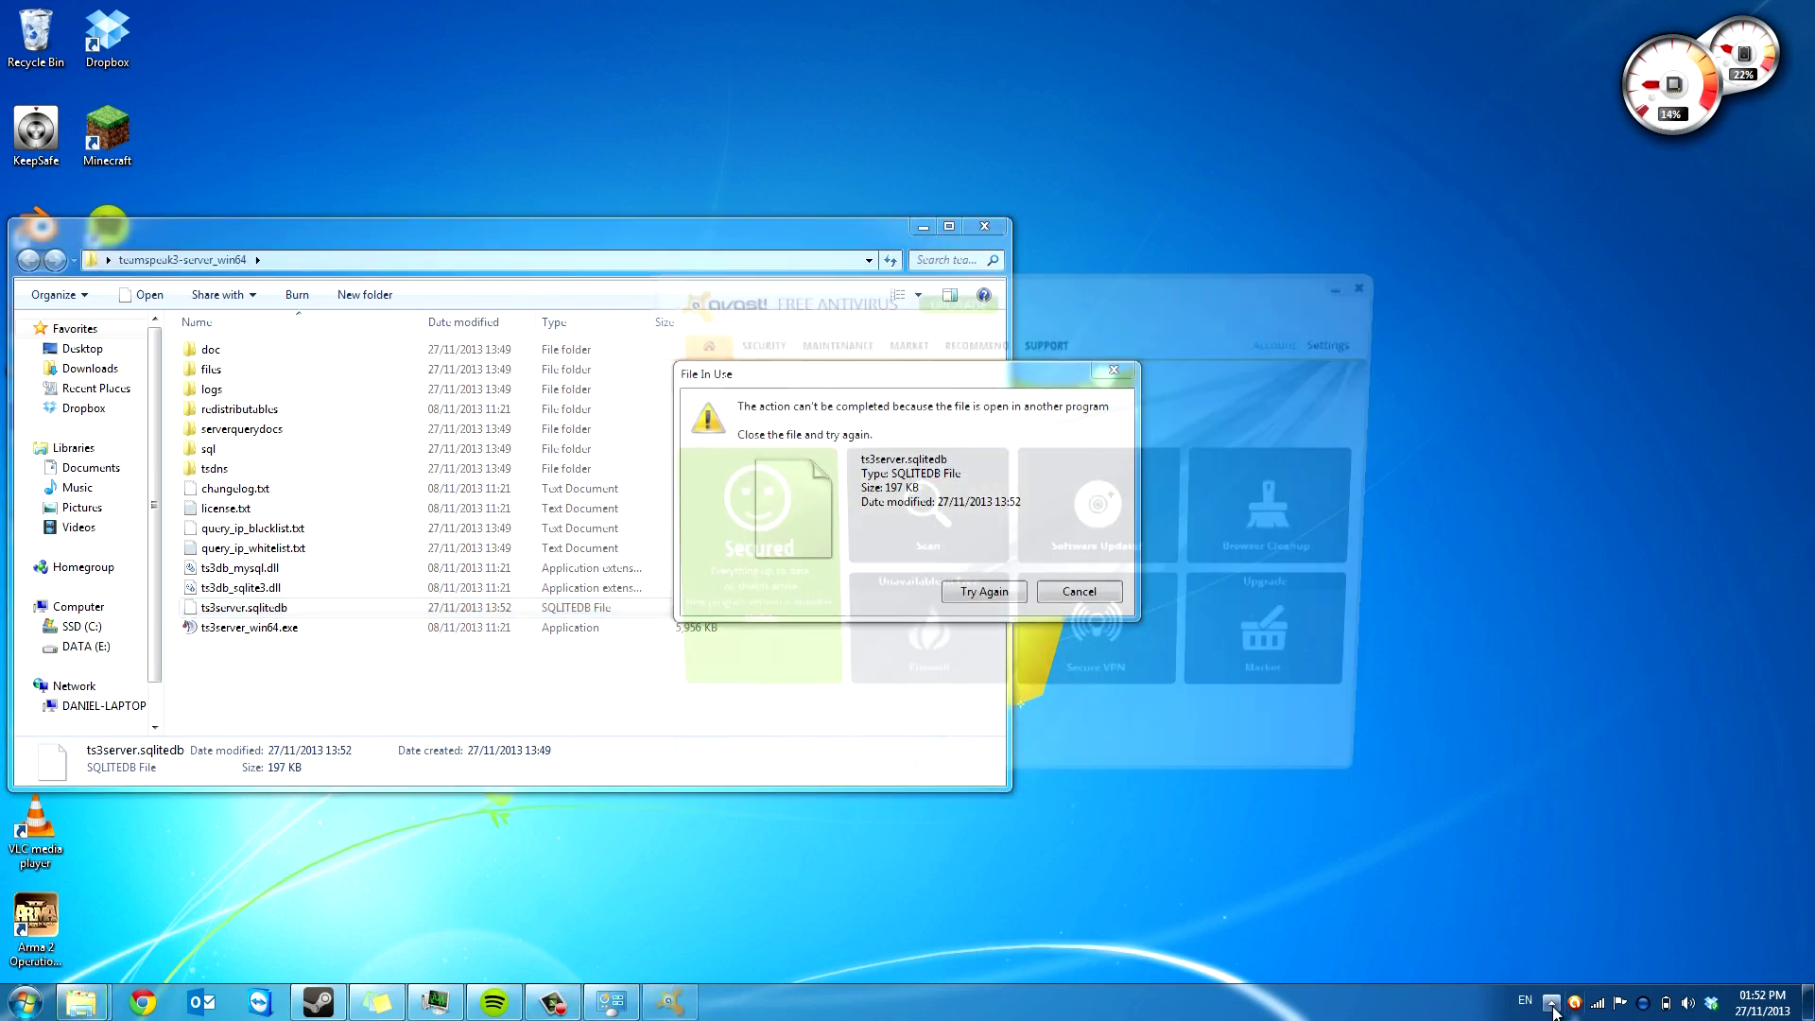
pyautogui.click(1552, 1003)
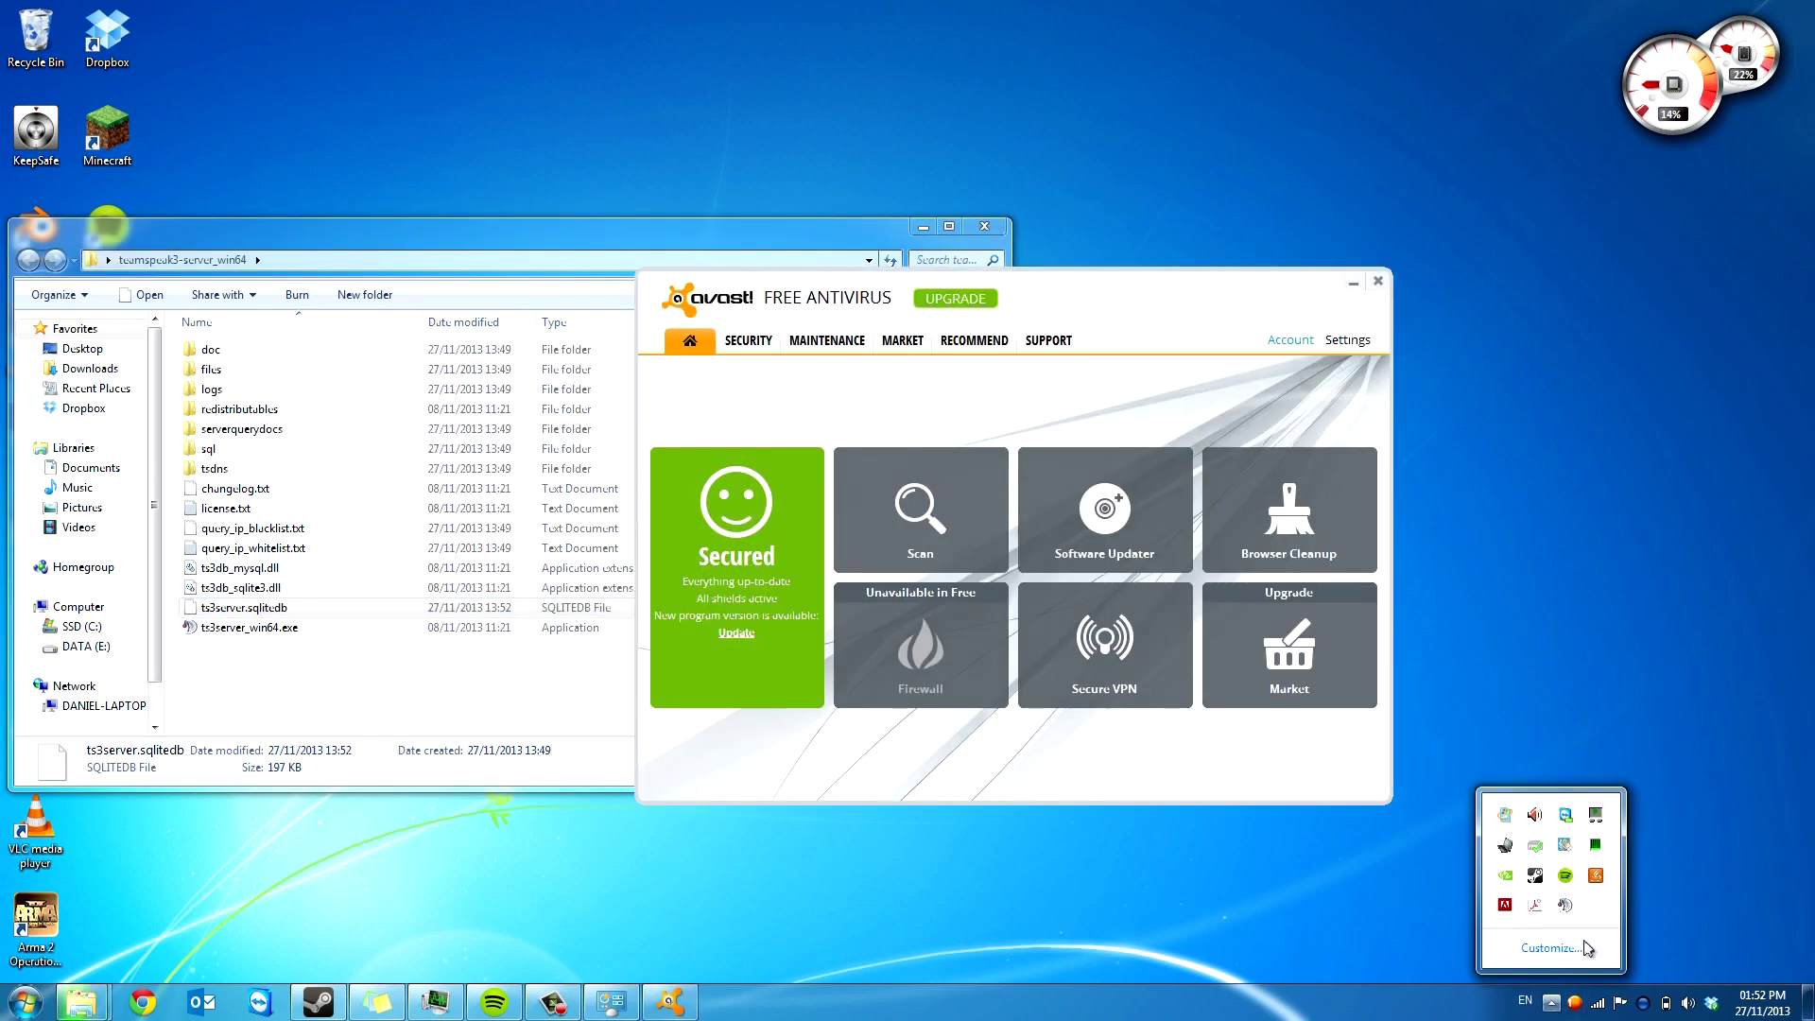
pyautogui.click(1353, 283)
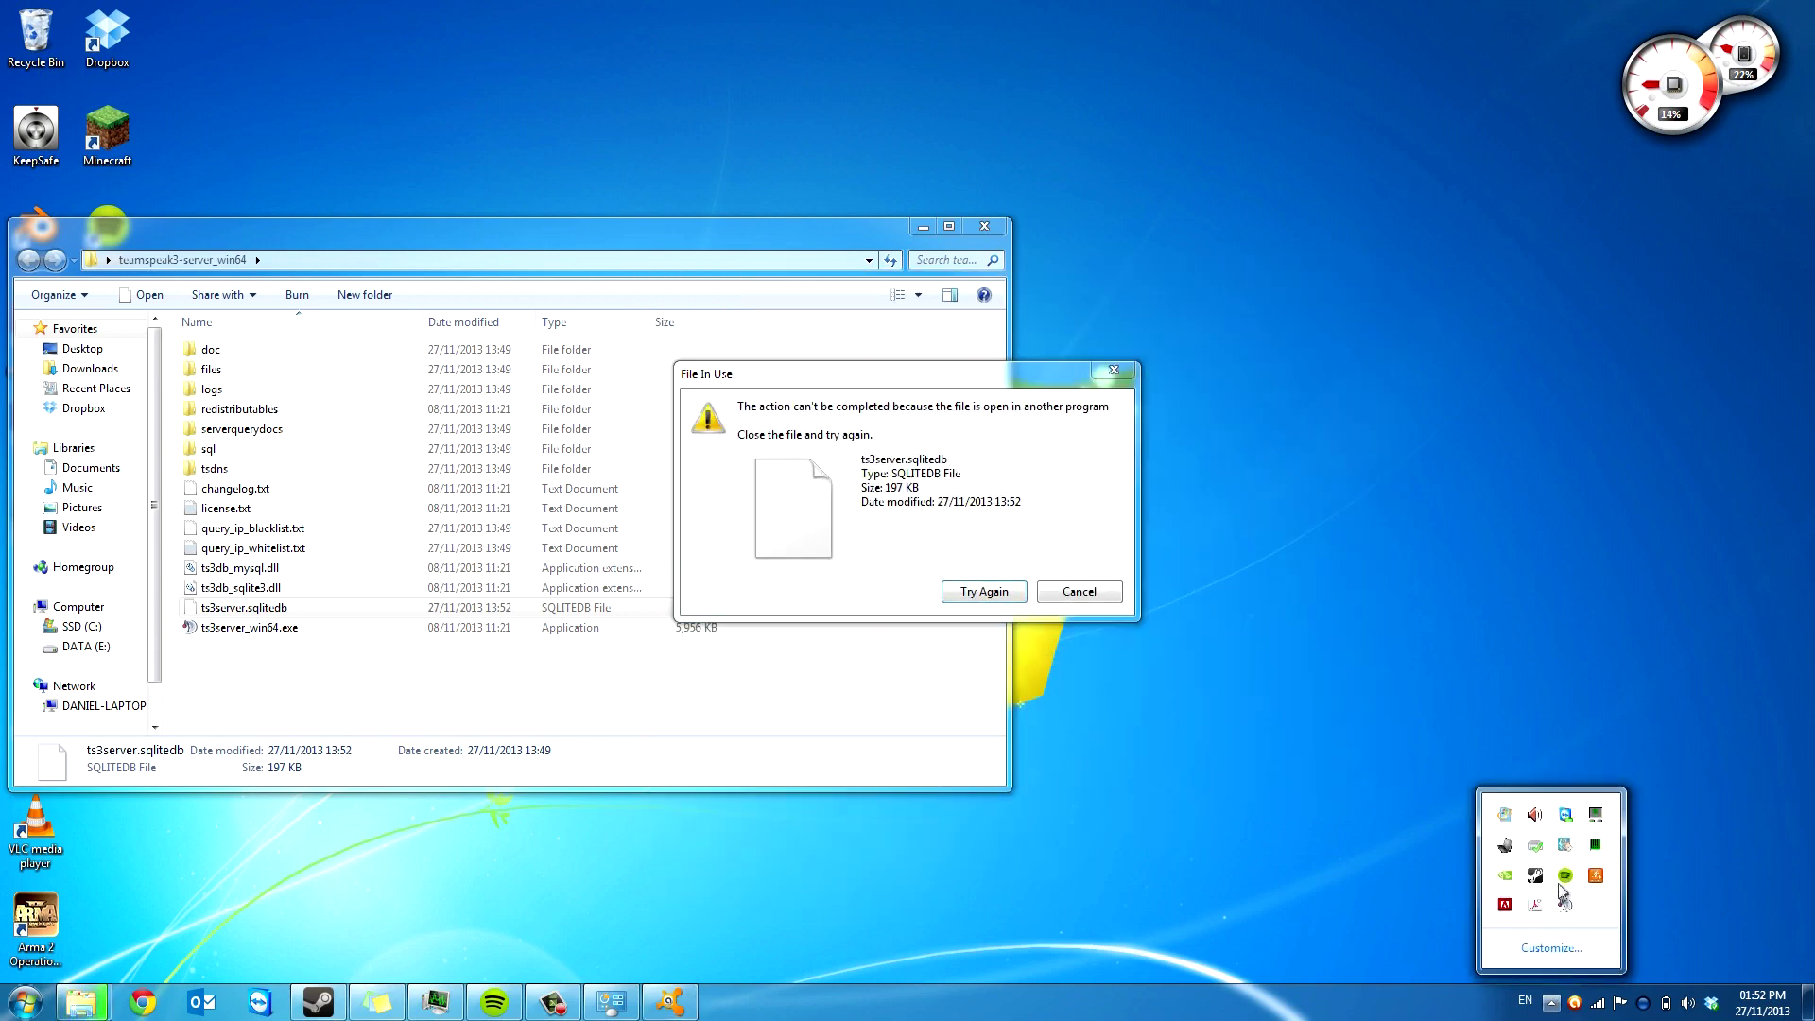
# - Exit the running TeamSpeak server from the tray, finish moving the database, and close Explorer
pyautogui.rightClick(1563, 909)
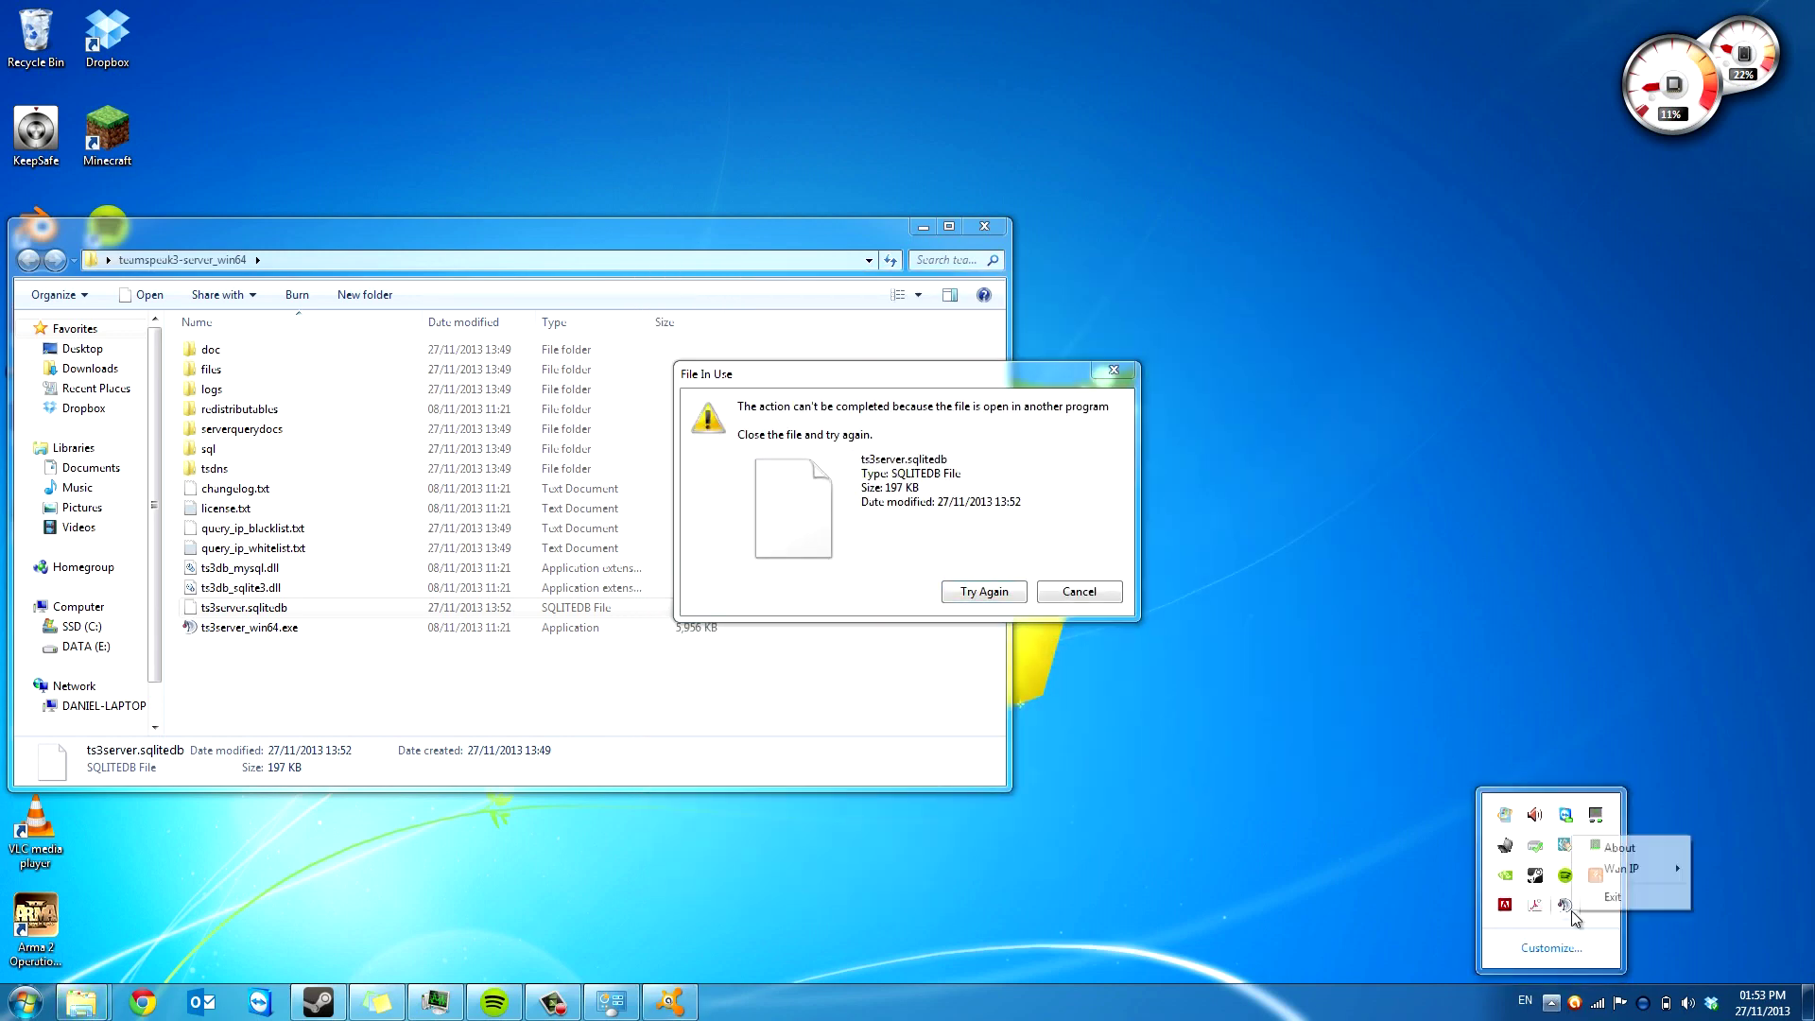
pyautogui.click(1603, 901)
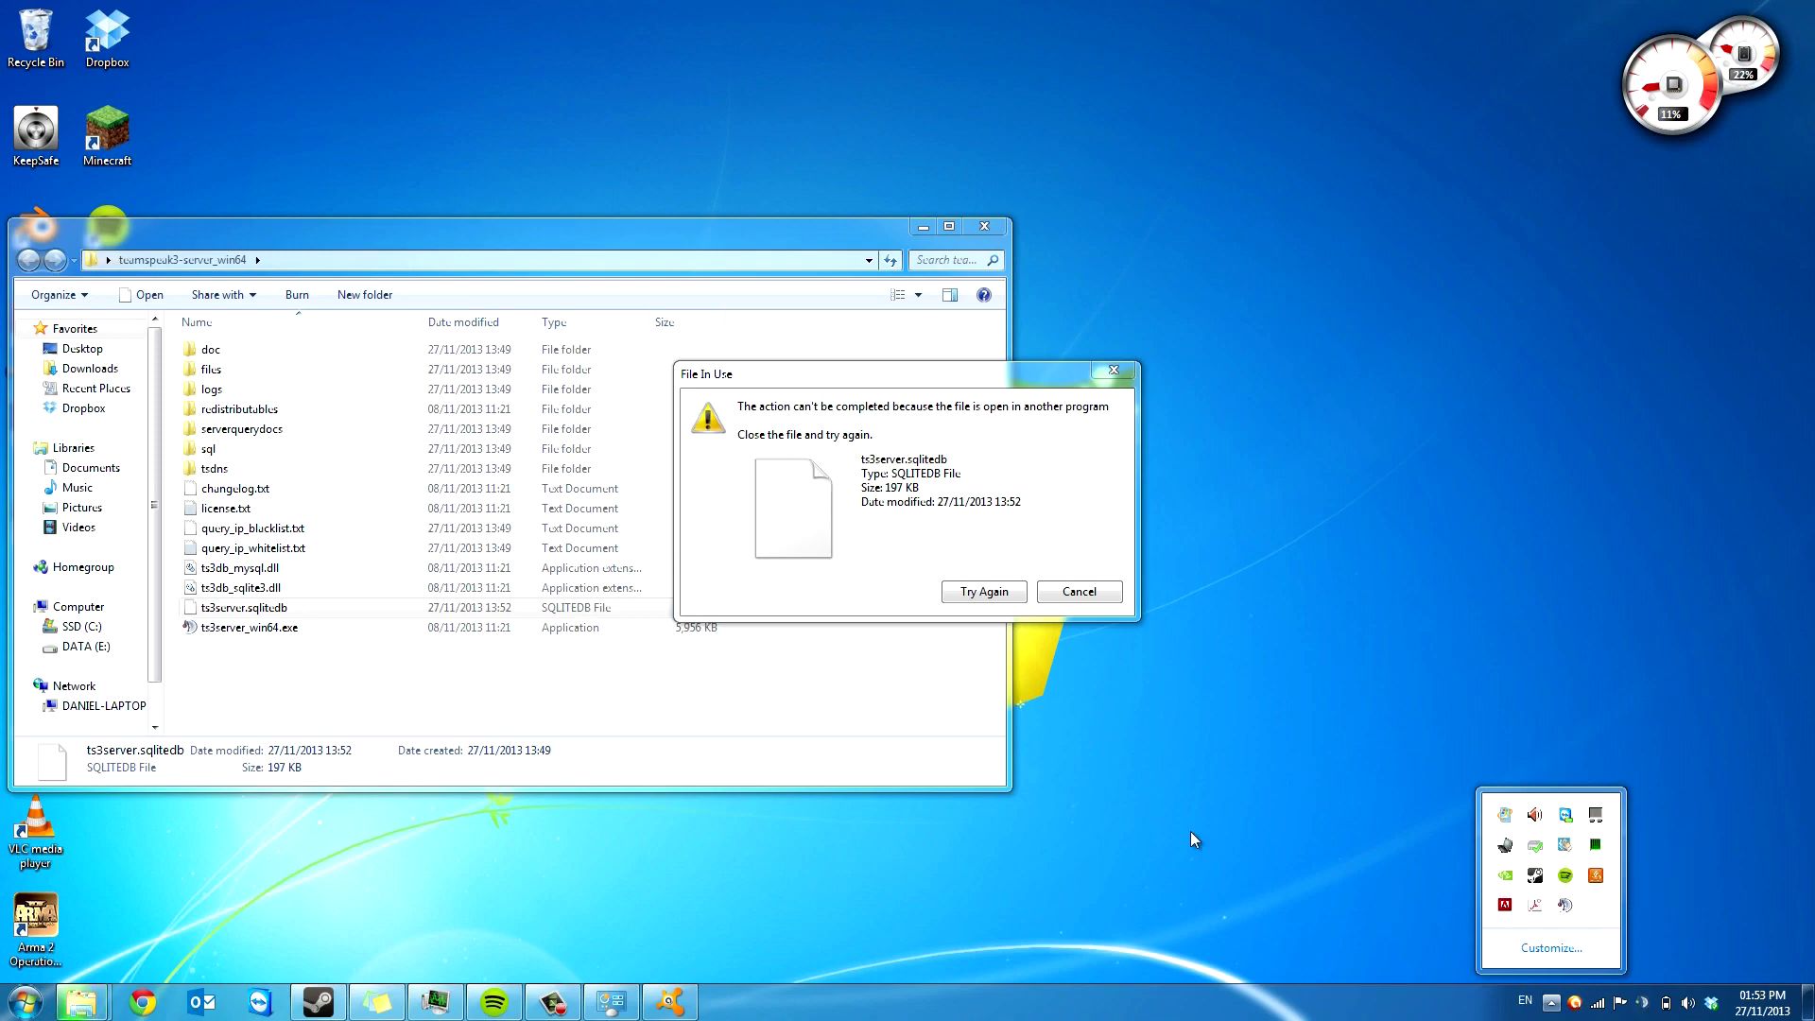
pyautogui.click(1205, 777)
pyautogui.click(1030, 595)
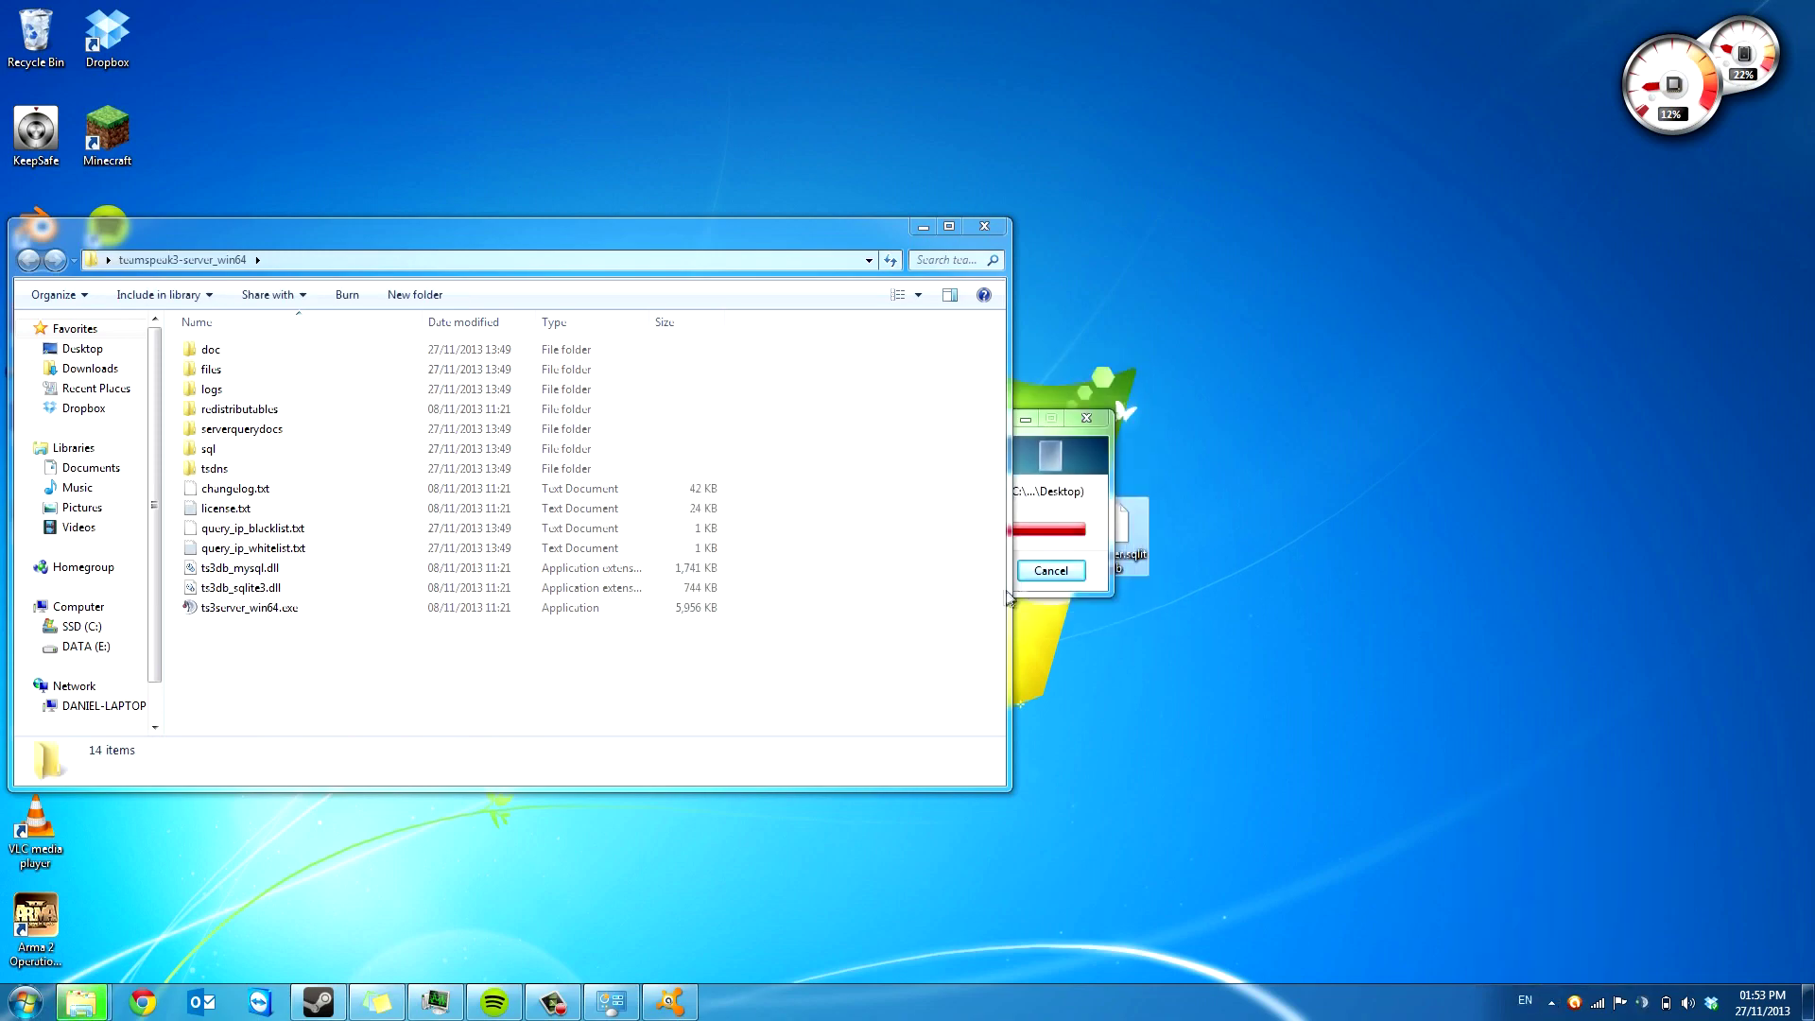
pyautogui.click(984, 592)
pyautogui.click(923, 227)
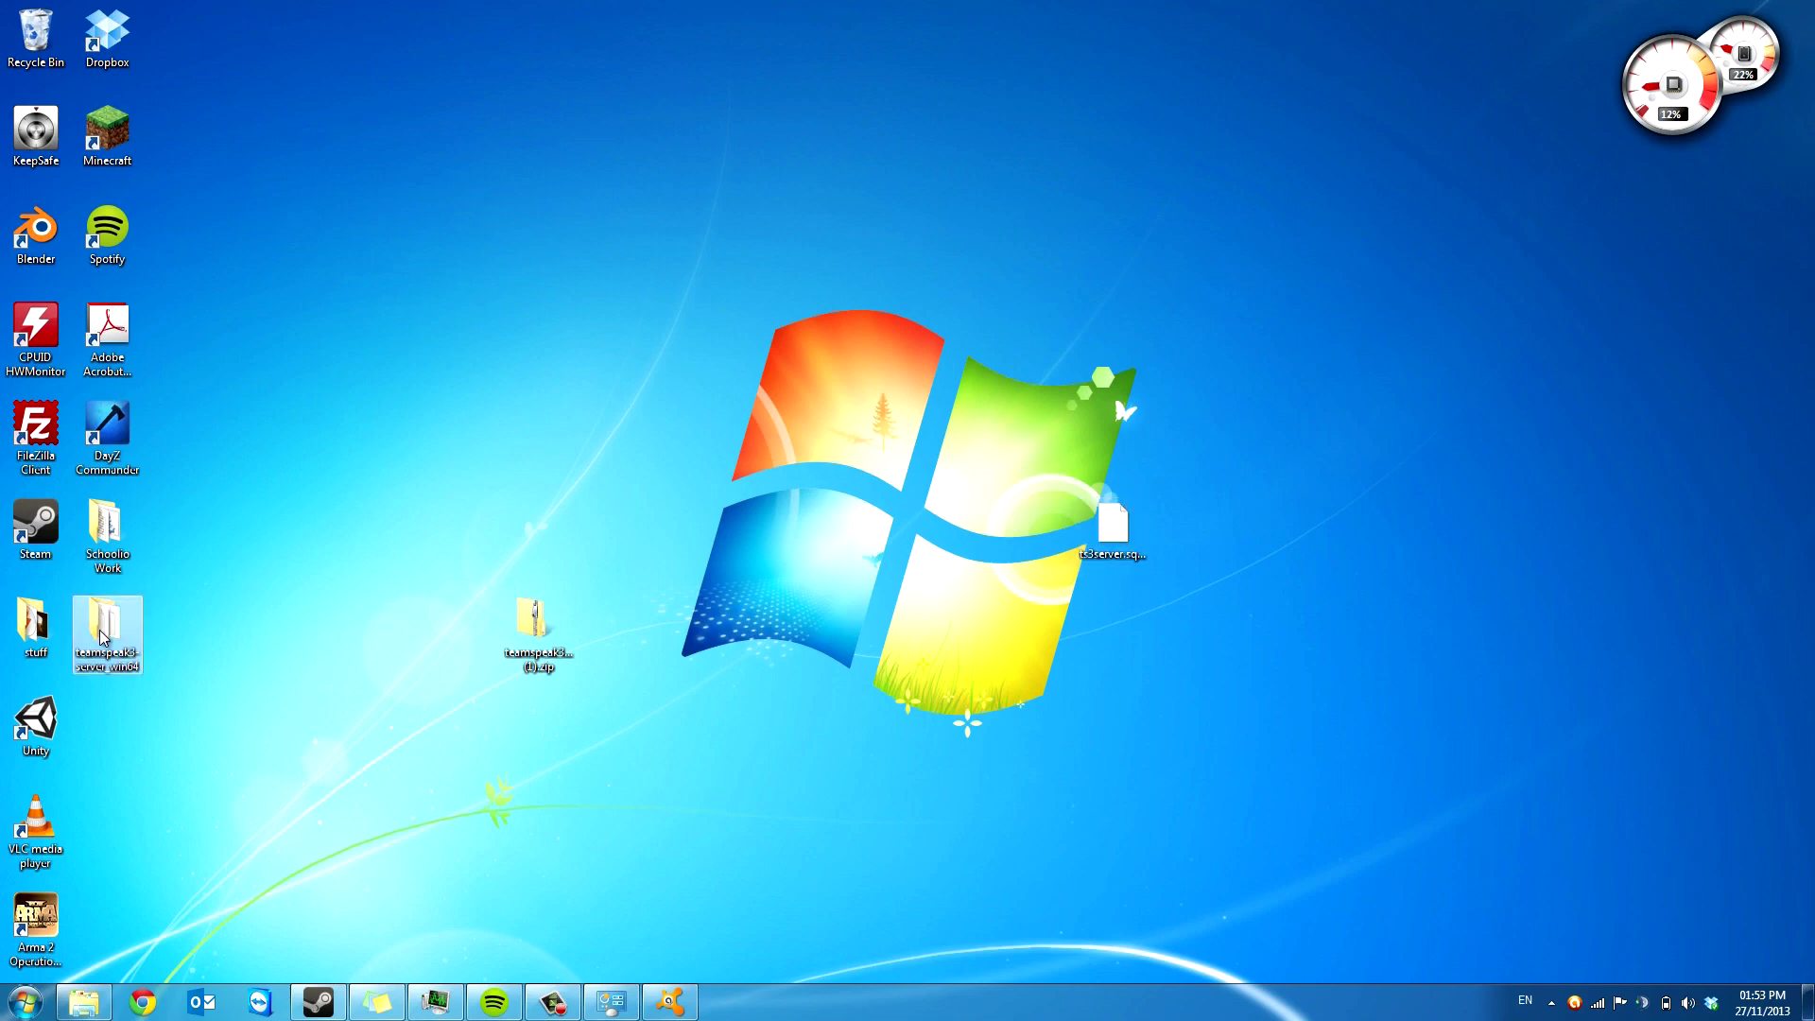
# - Delete the old server folder and re-extract the server zip into its own folder with 7-Zip
pyautogui.press('Delete')
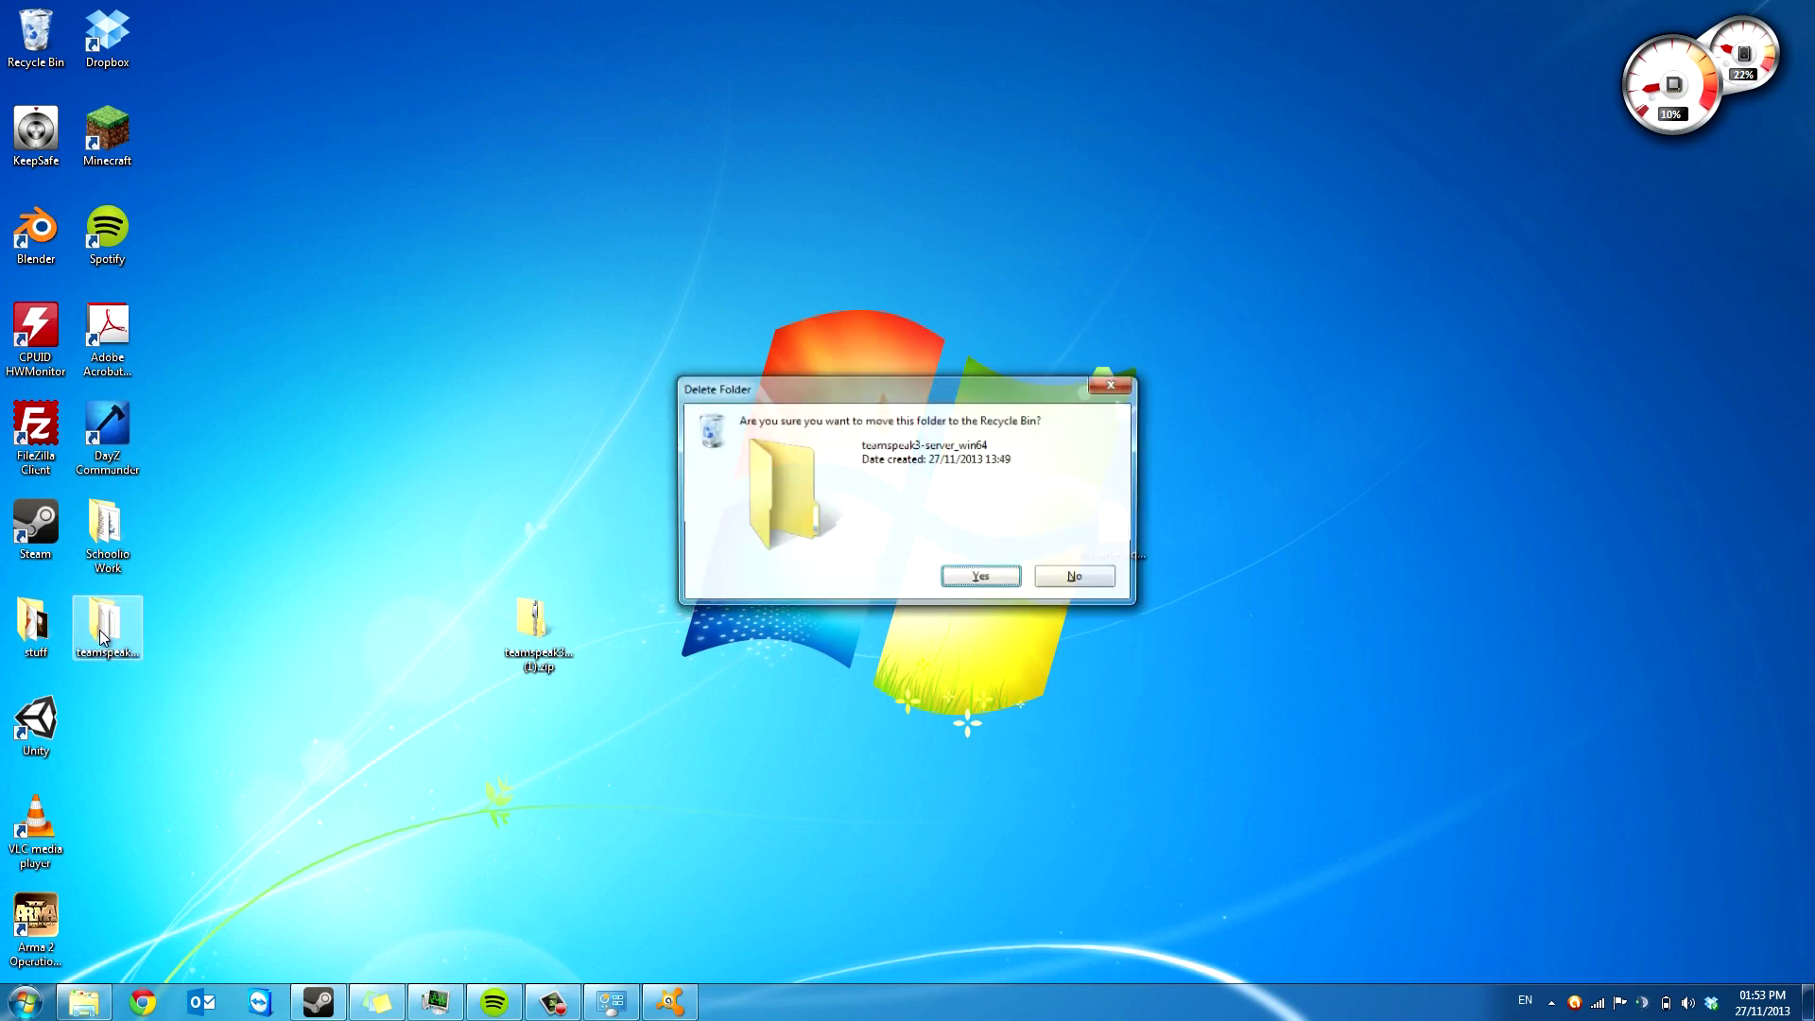
pyautogui.press('Return')
pyautogui.click(538, 619)
pyautogui.rightClick(544, 624)
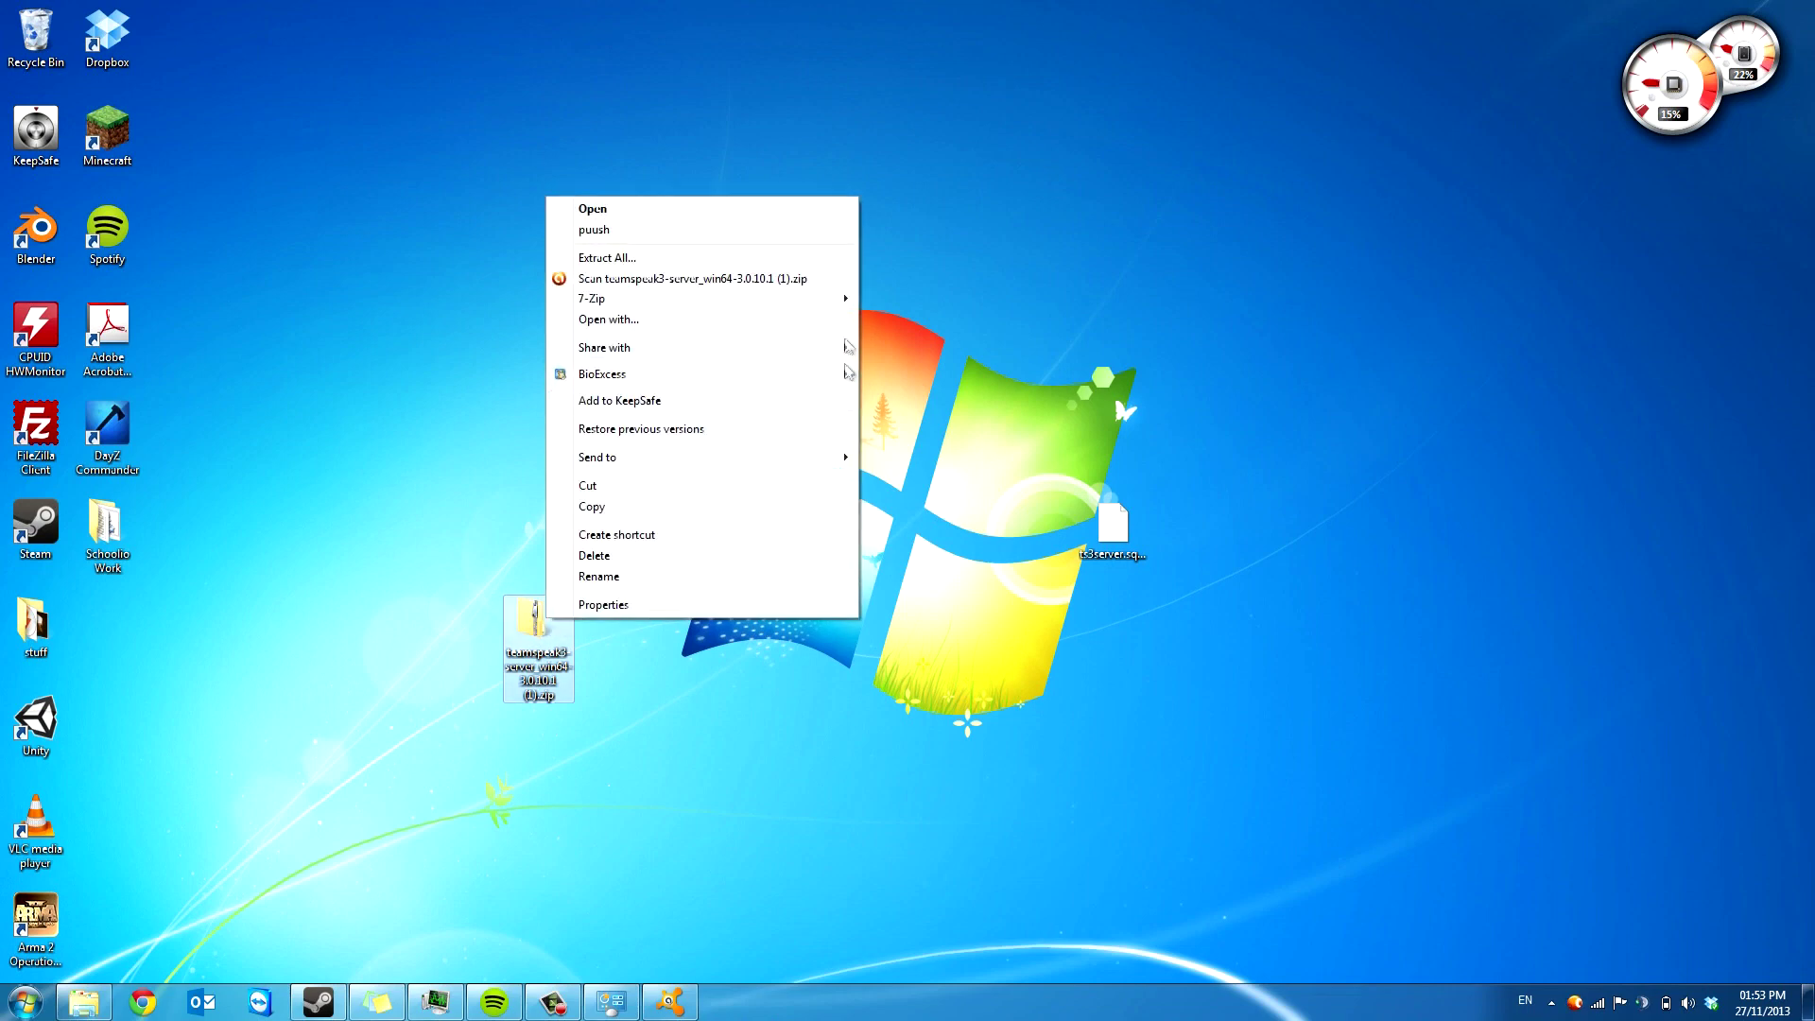
pyautogui.moveTo(823, 301)
pyautogui.click(926, 362)
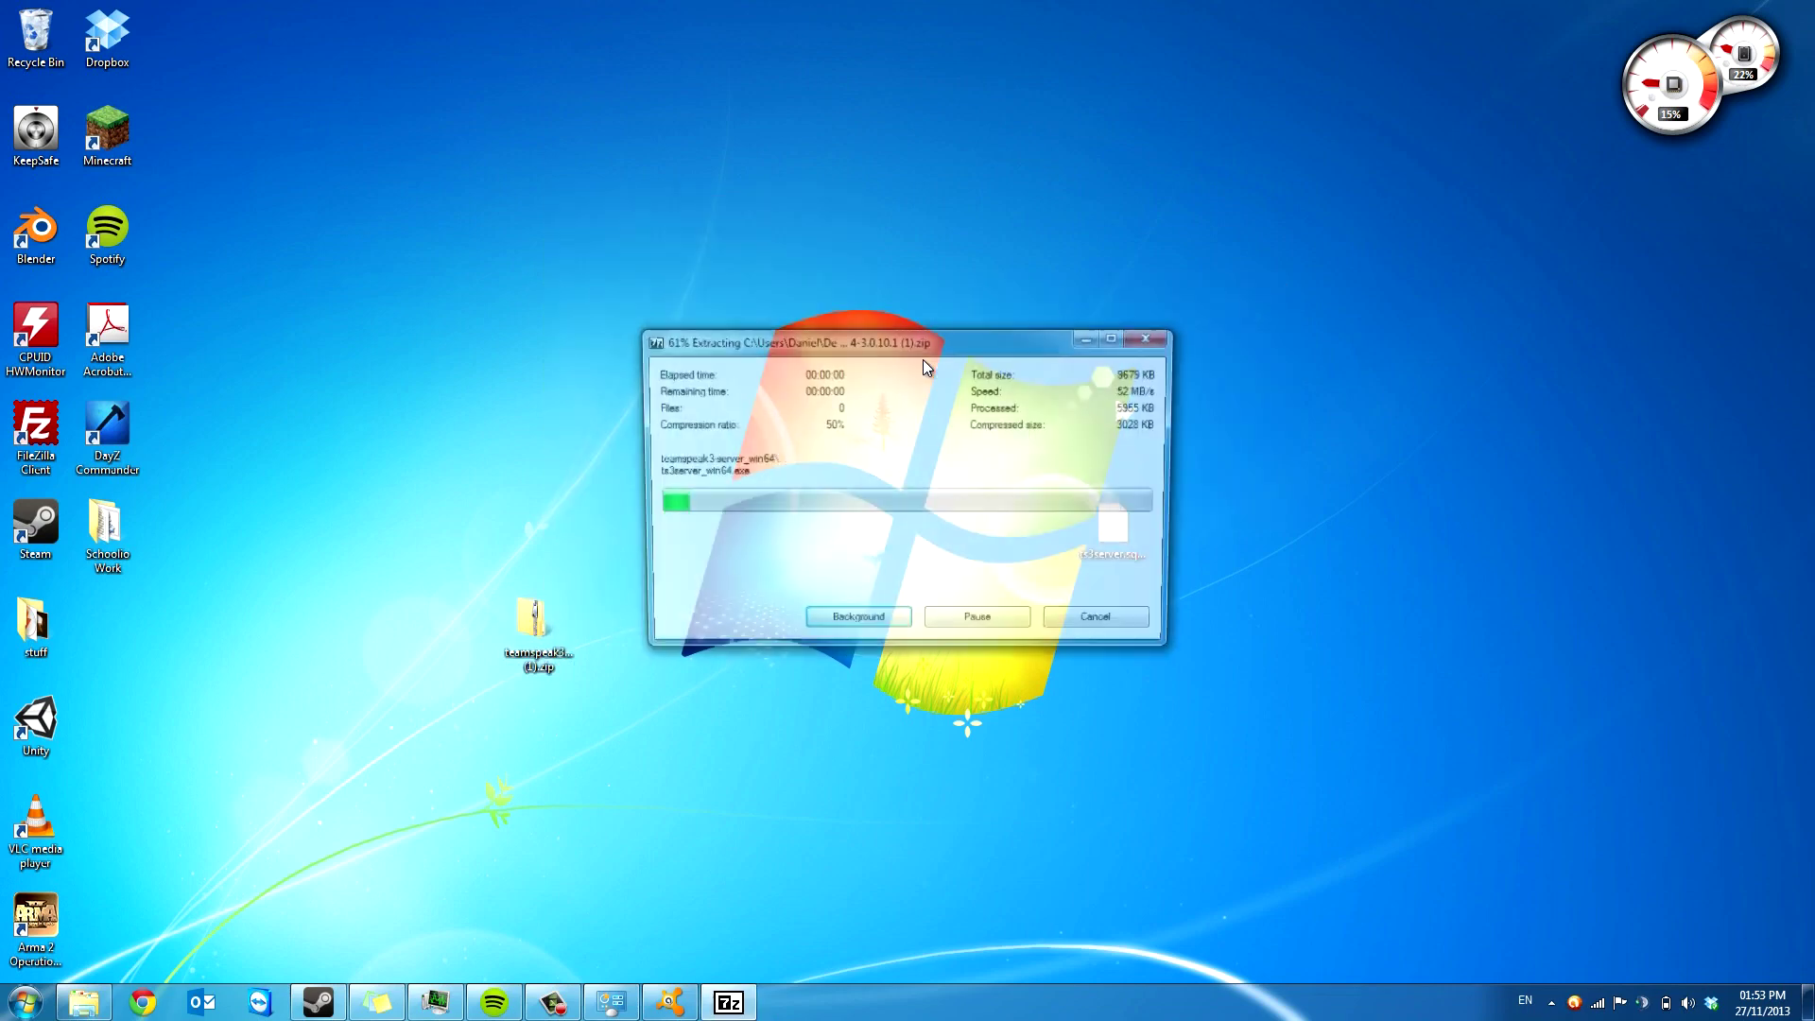
# - Move ts3server.sqlitedb into the new teamspeak3-server_win64 folder and launch ts3server_win64.exe
pyautogui.doubleClick(104, 633)
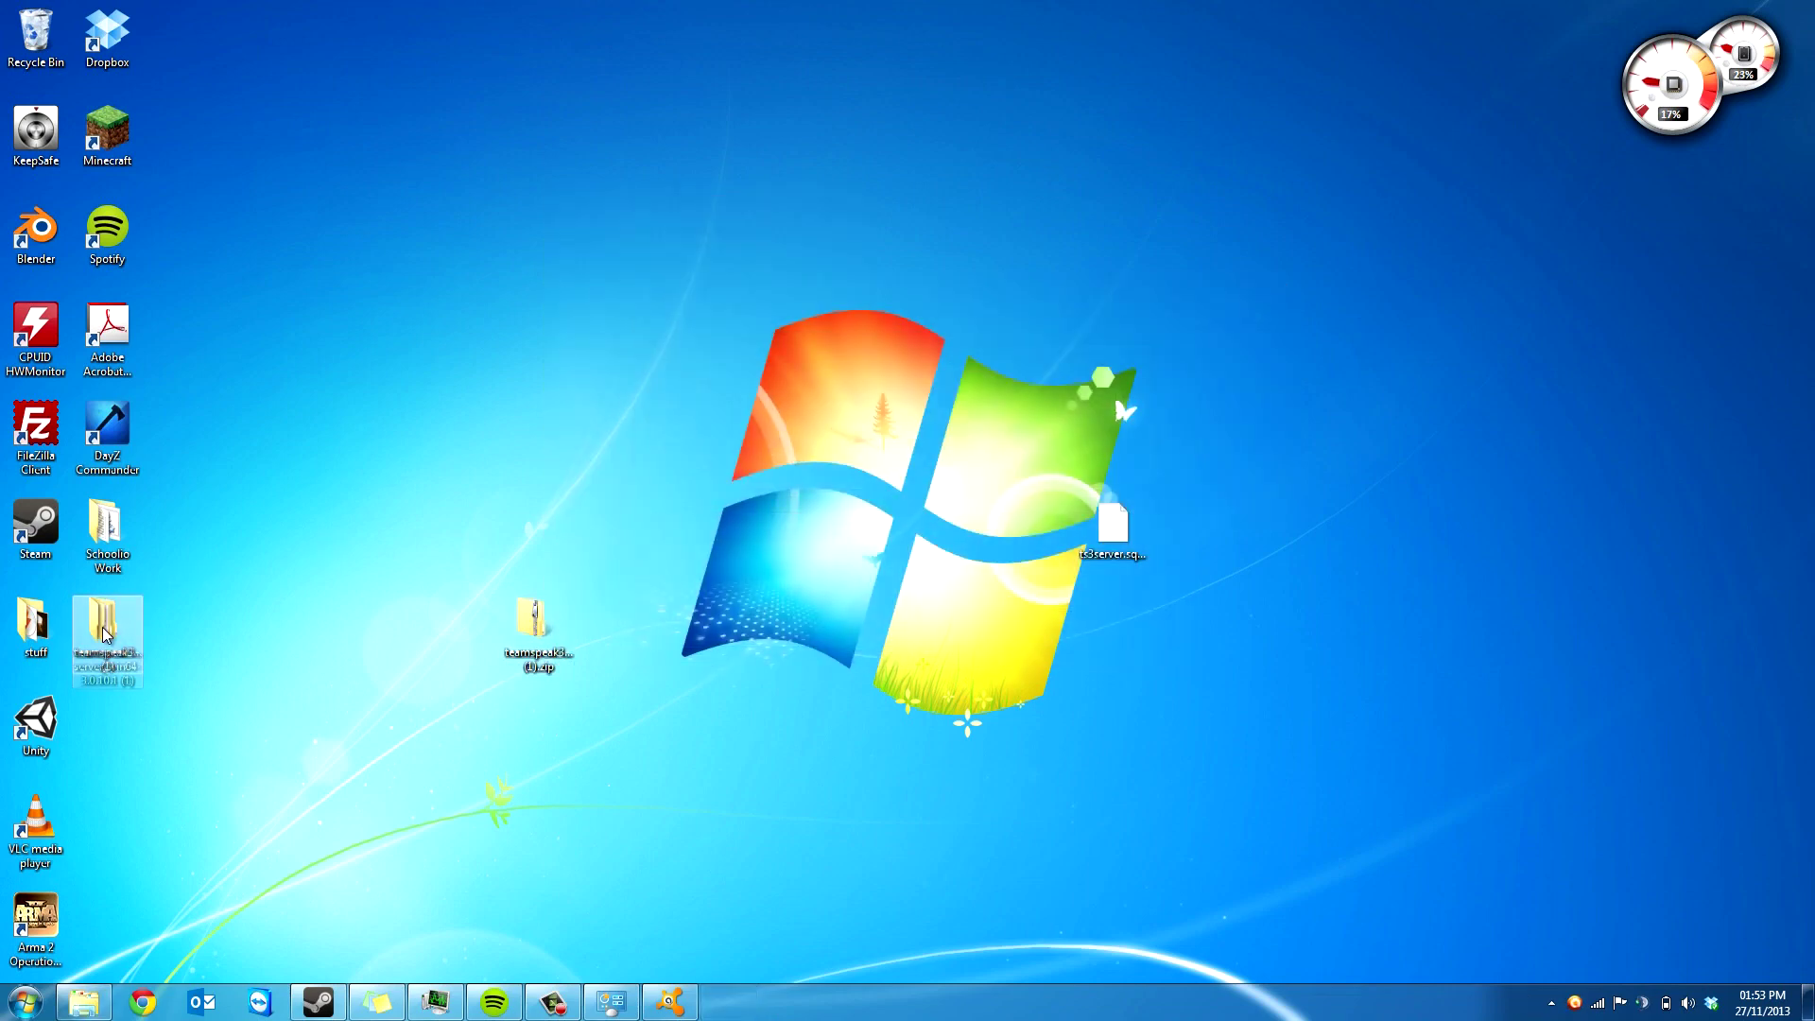
pyautogui.click(574, 378)
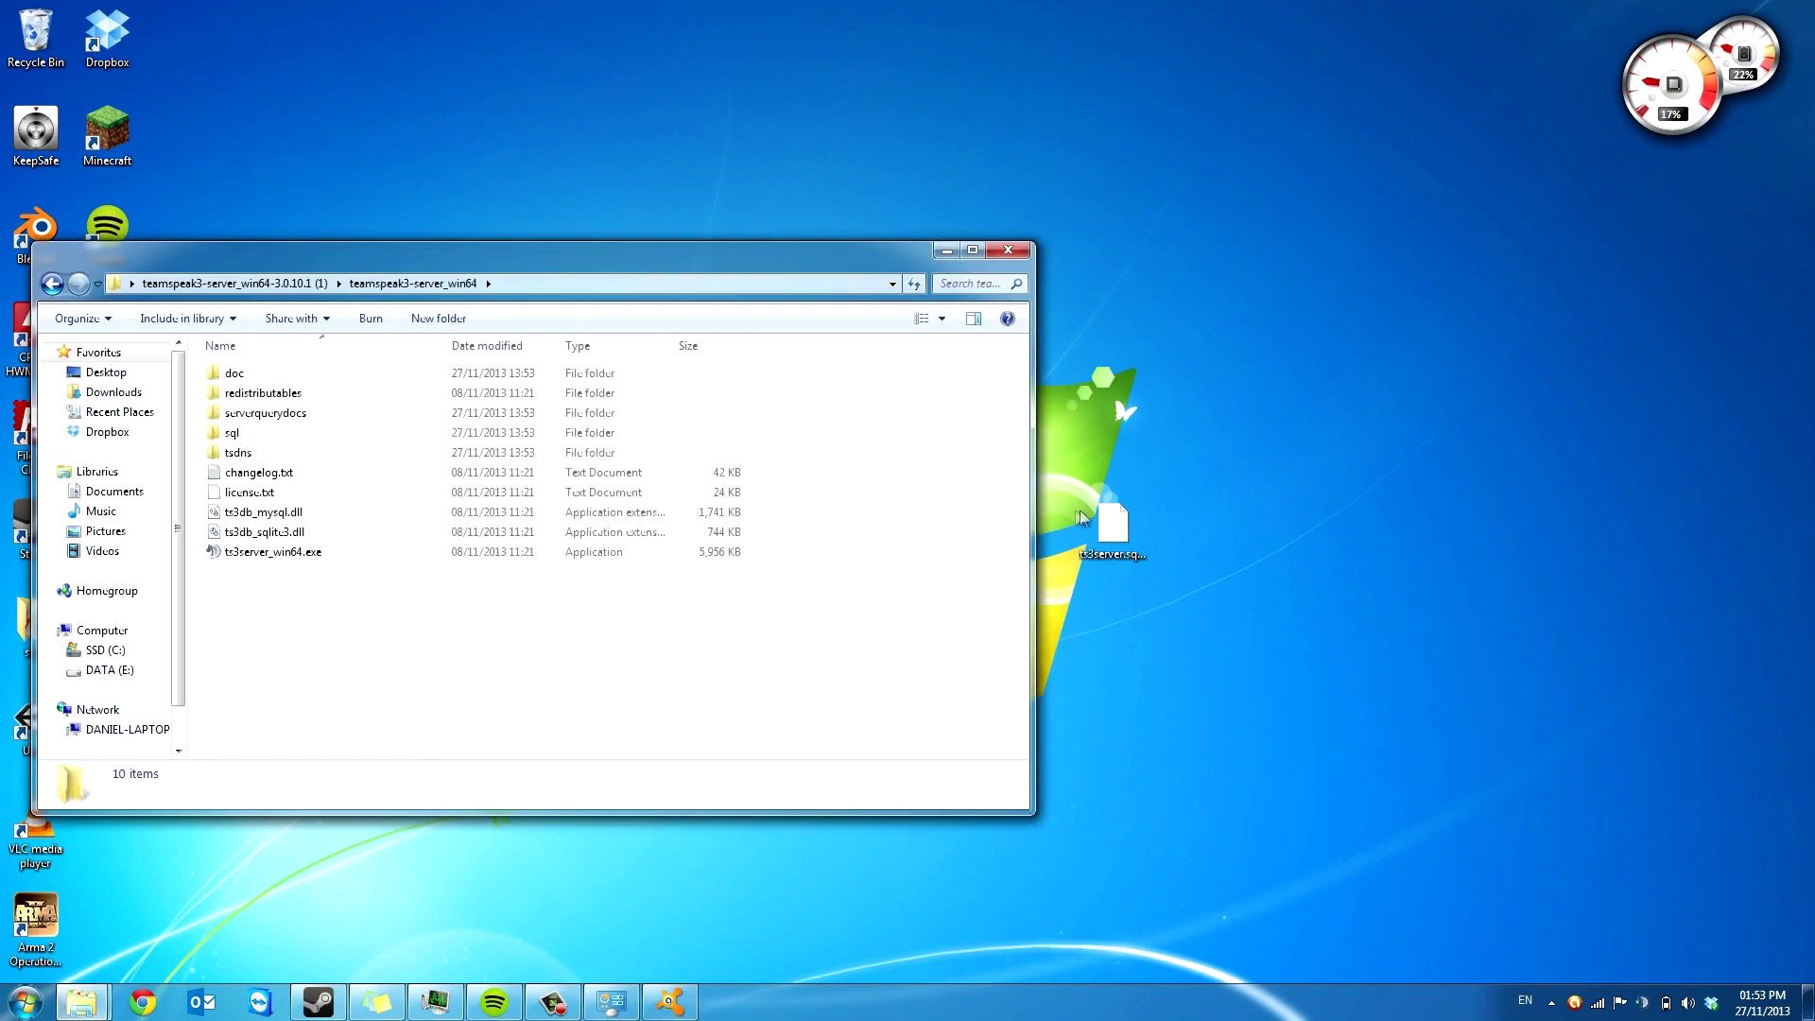
pyautogui.moveTo(1113, 525); pyautogui.dragTo(804, 595)
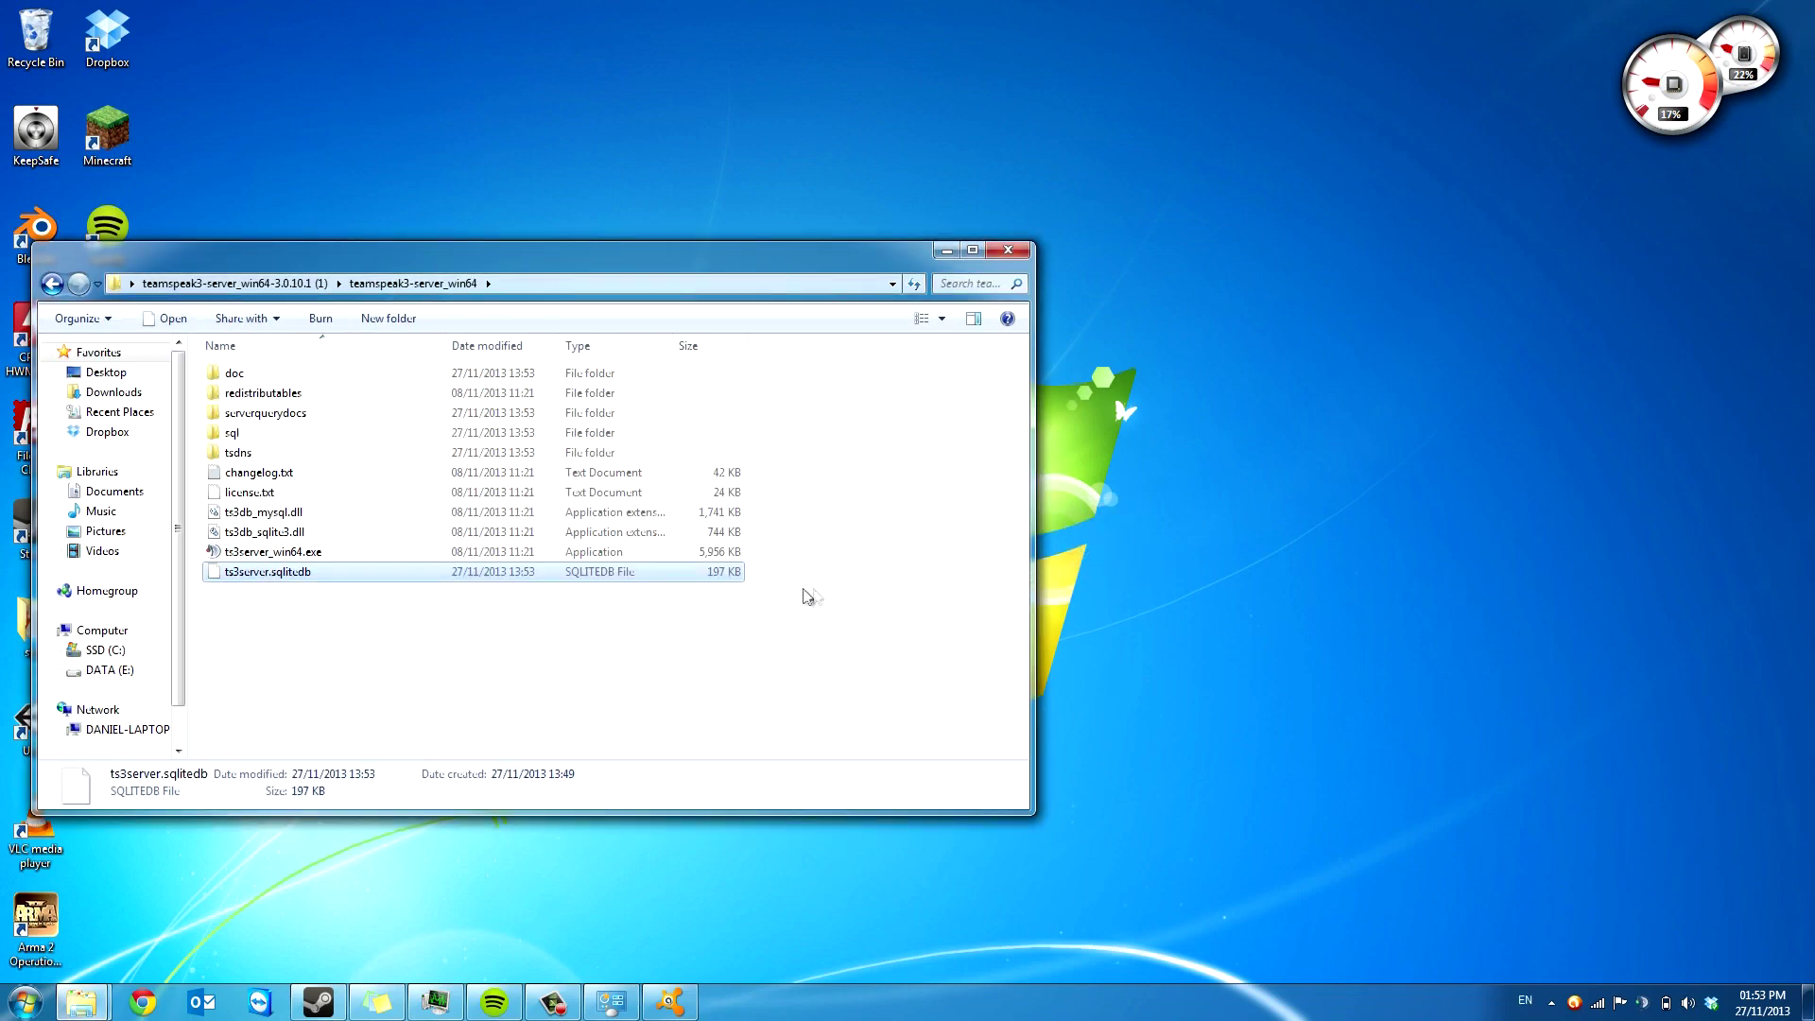
pyautogui.doubleClick(594, 556)
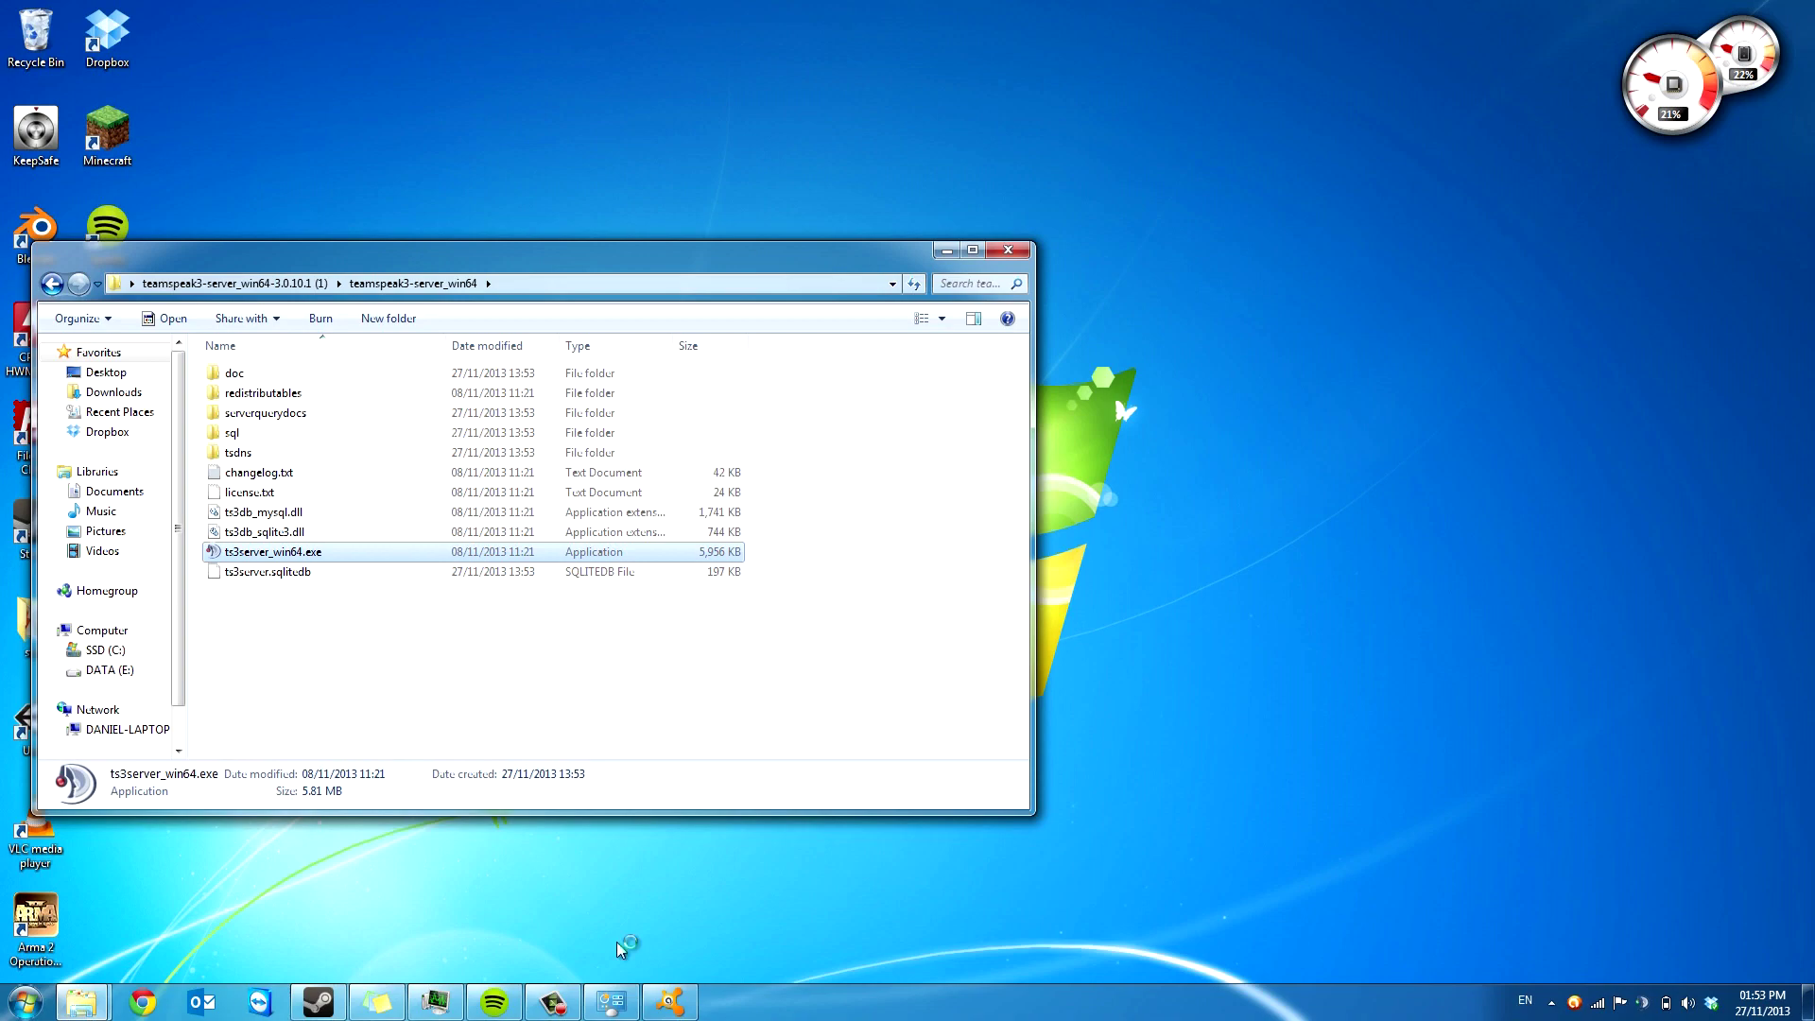
pyautogui.click(1646, 1010)
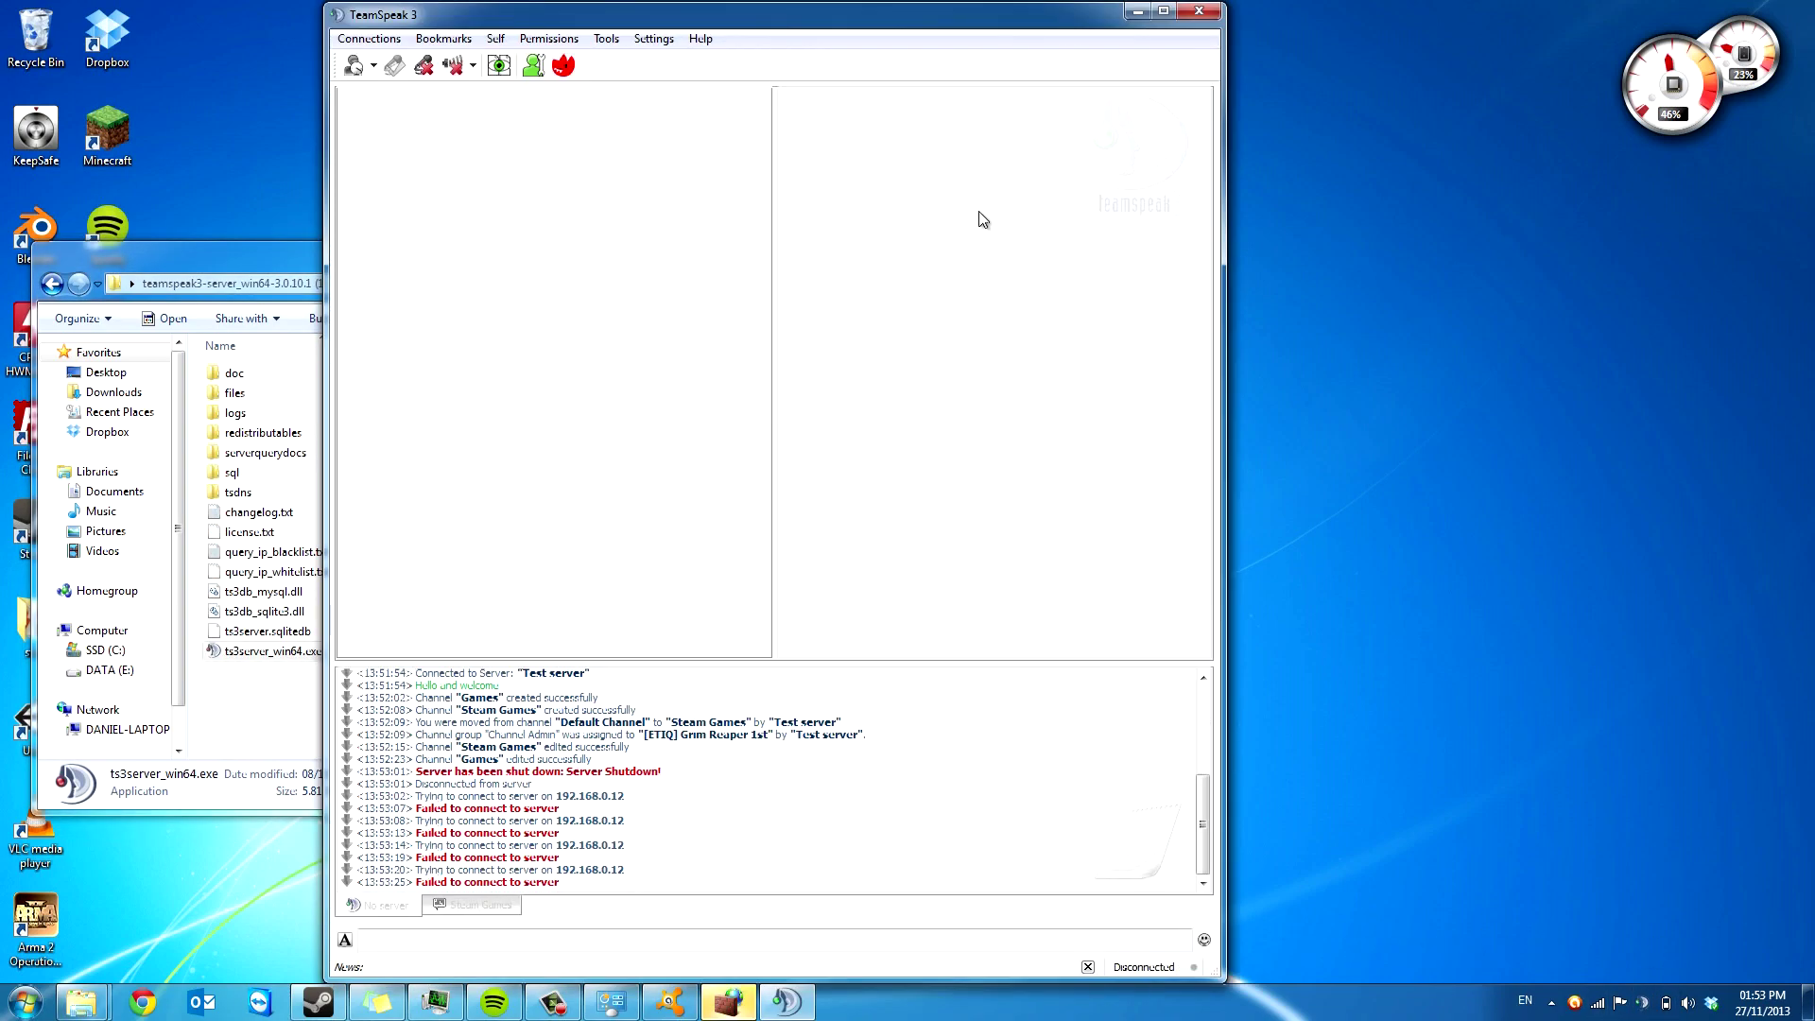
# - Snap TeamSpeak to the right half, allow the new server through the firewall, and browse the menus
pyautogui.press('super+Right')
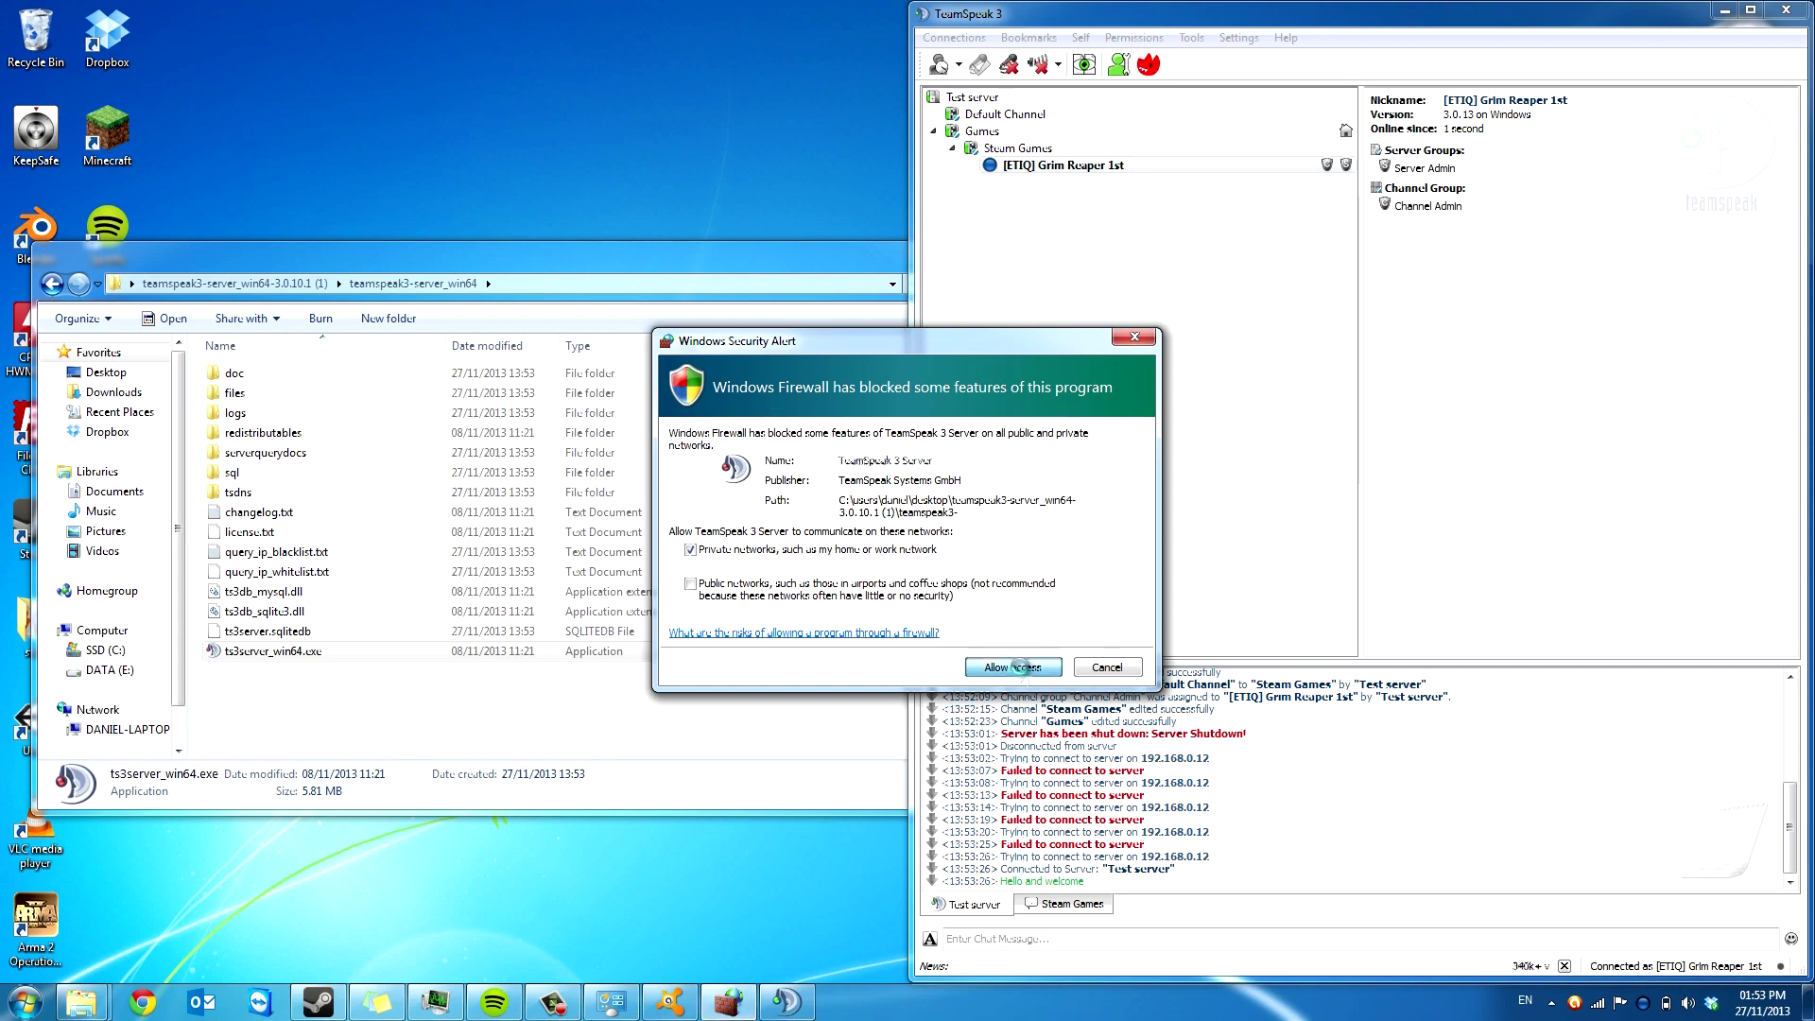
pyautogui.click(1013, 666)
pyautogui.moveTo(1114, 869); pyautogui.dragTo(985, 891)
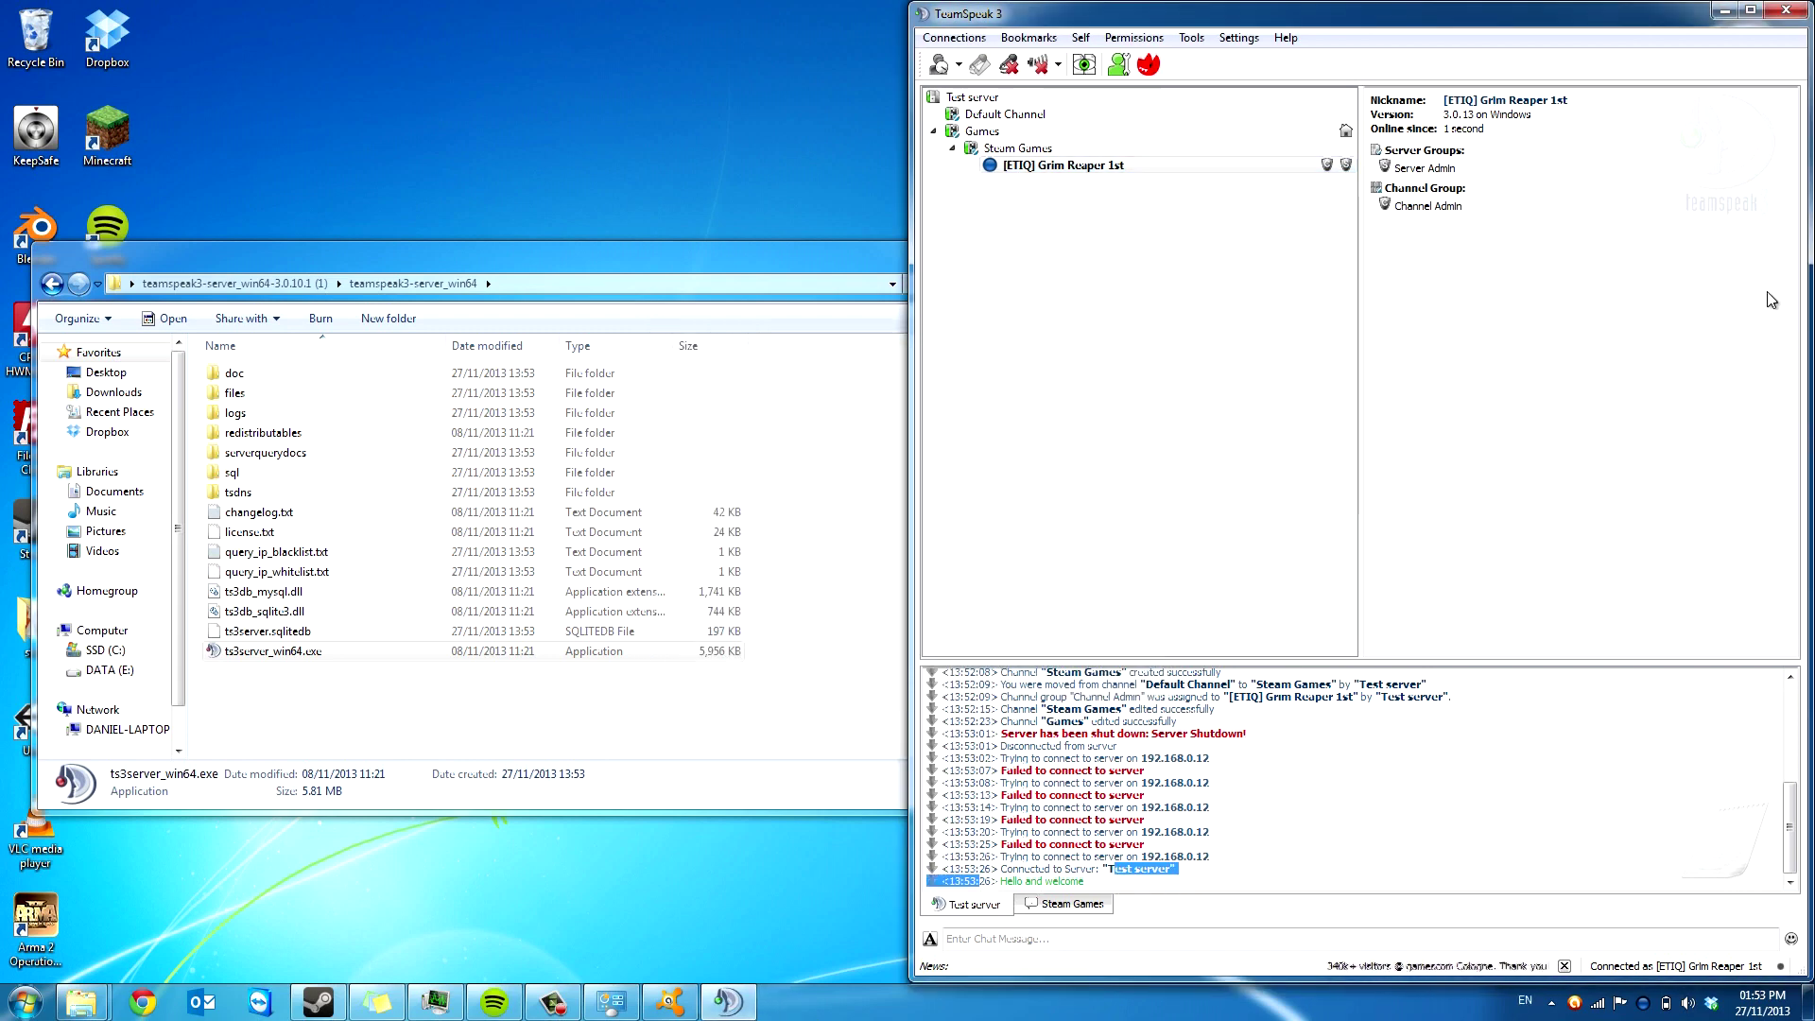
pyautogui.moveTo(1468, 210); pyautogui.dragTo(1360, 170)
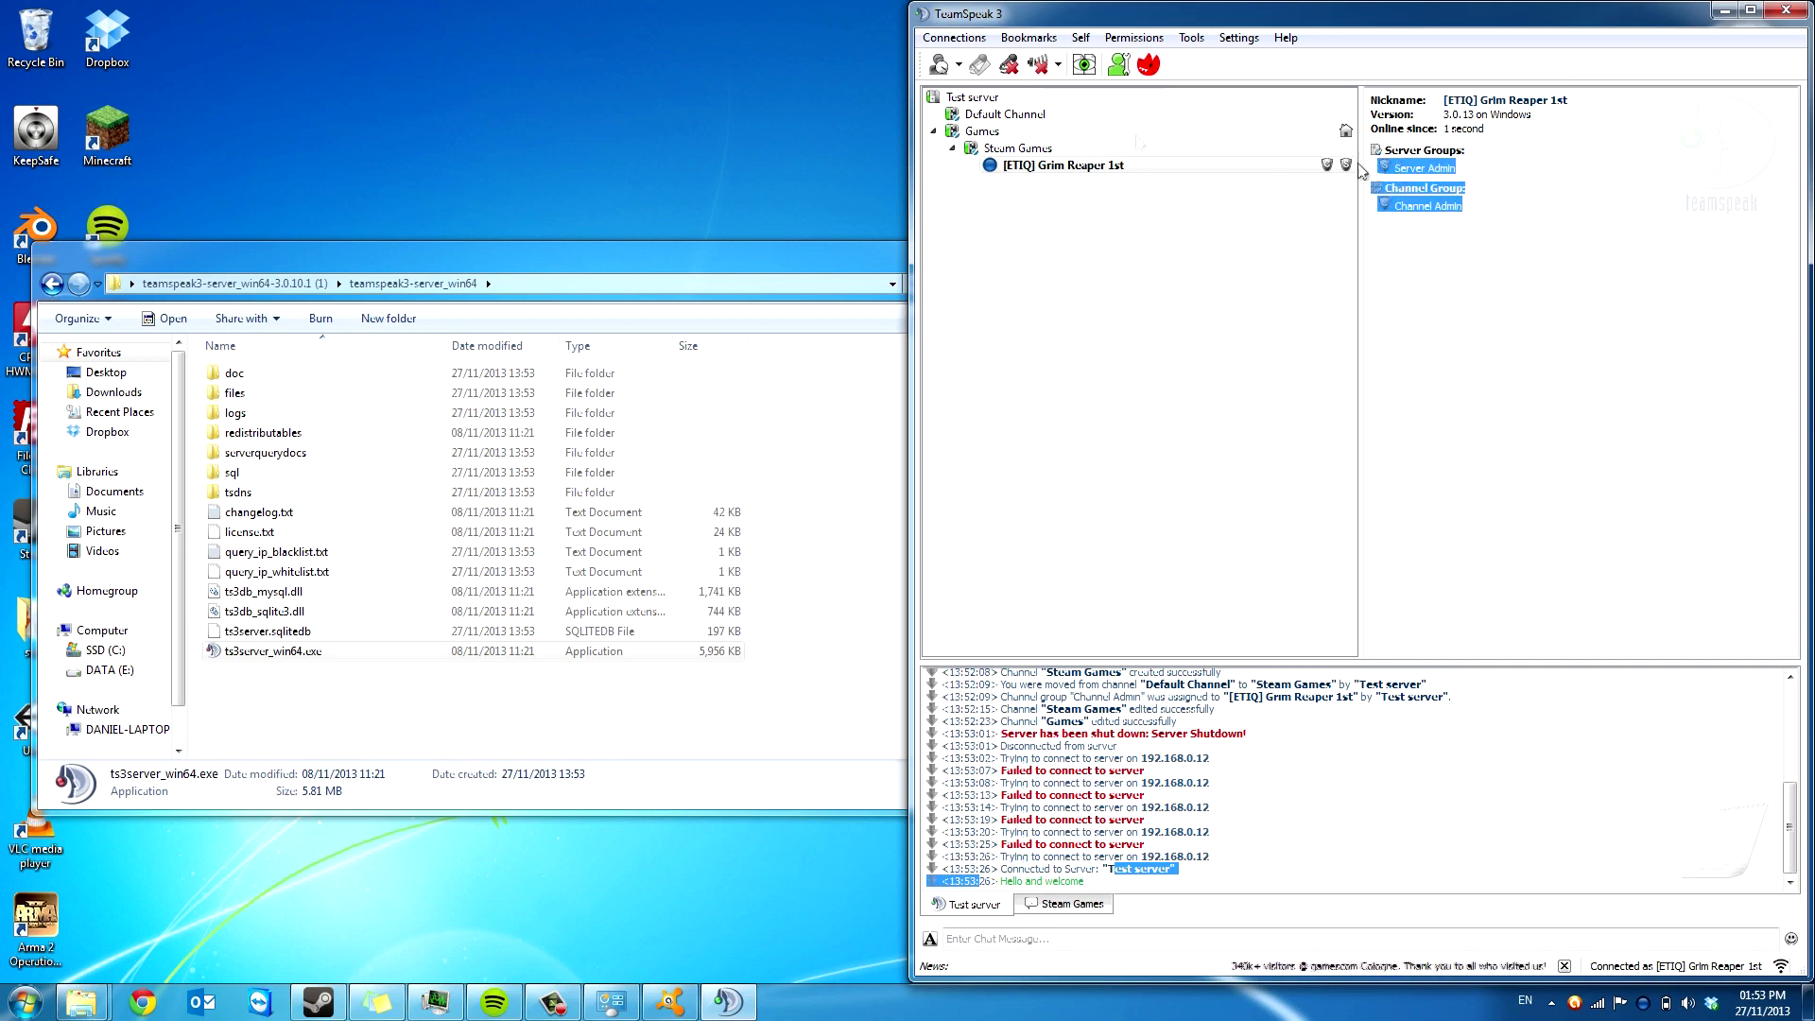
pyautogui.click(1191, 38)
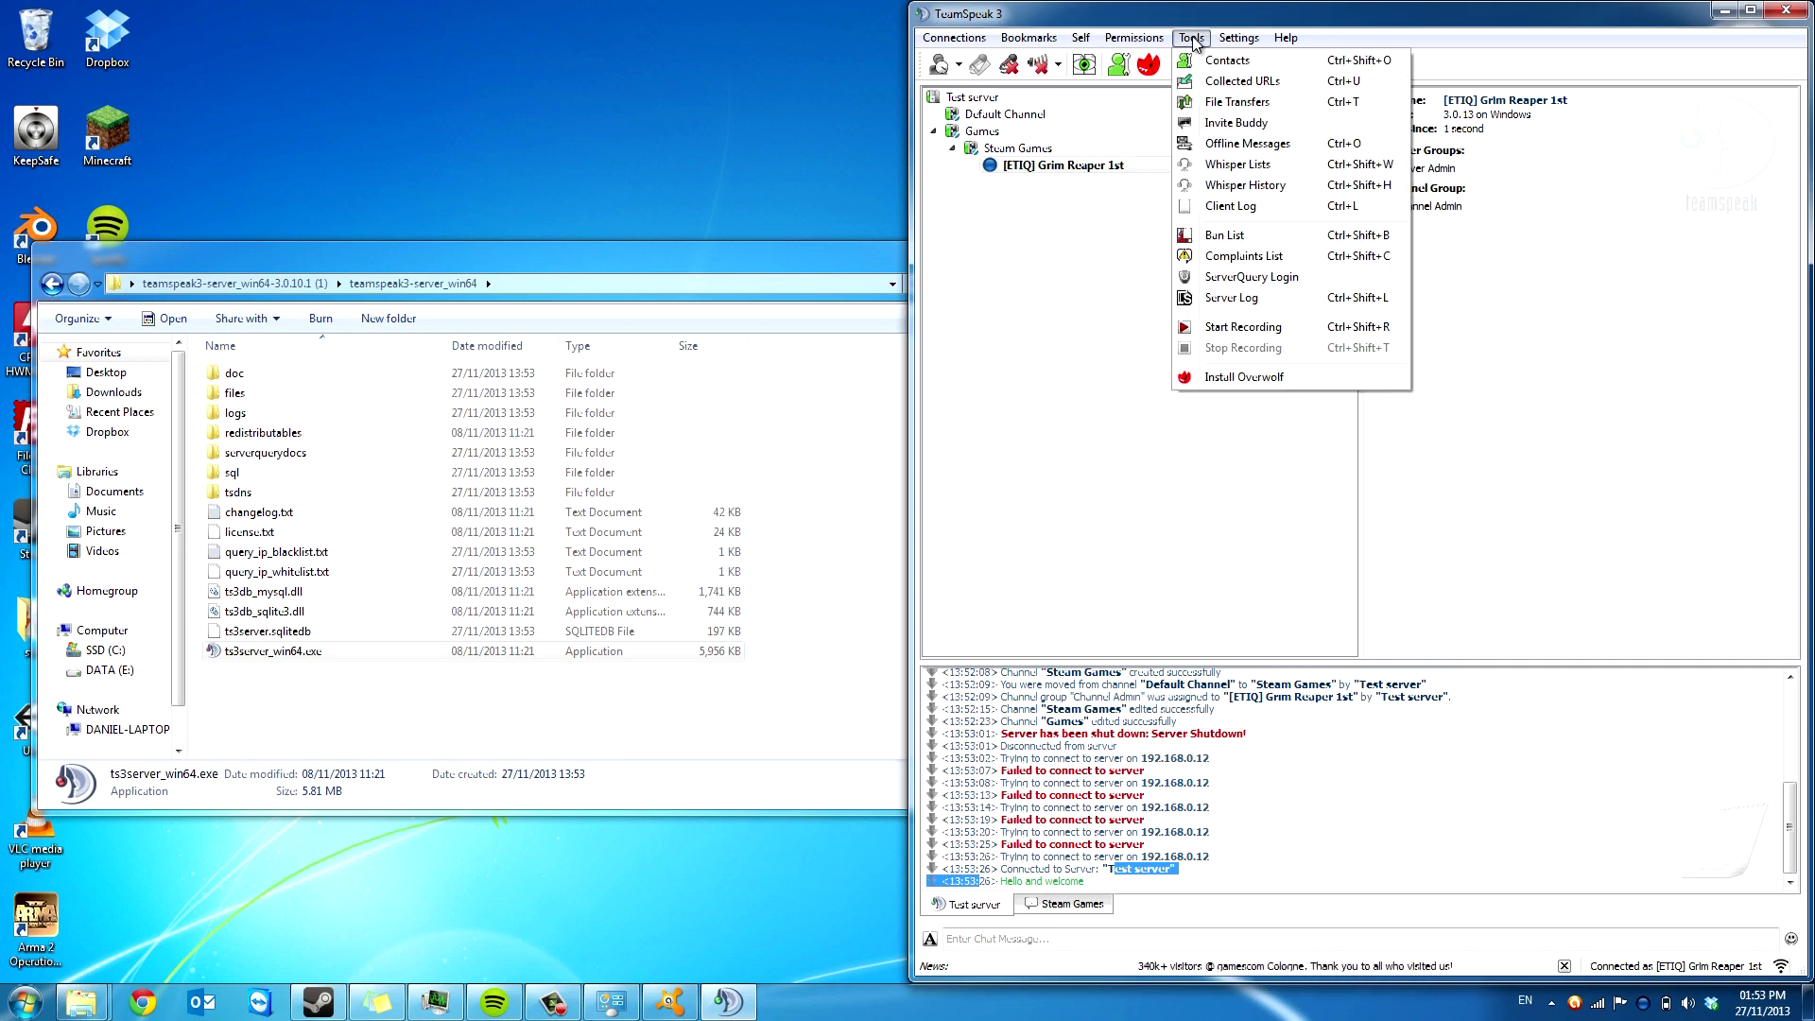
pyautogui.moveTo(1073, 45)
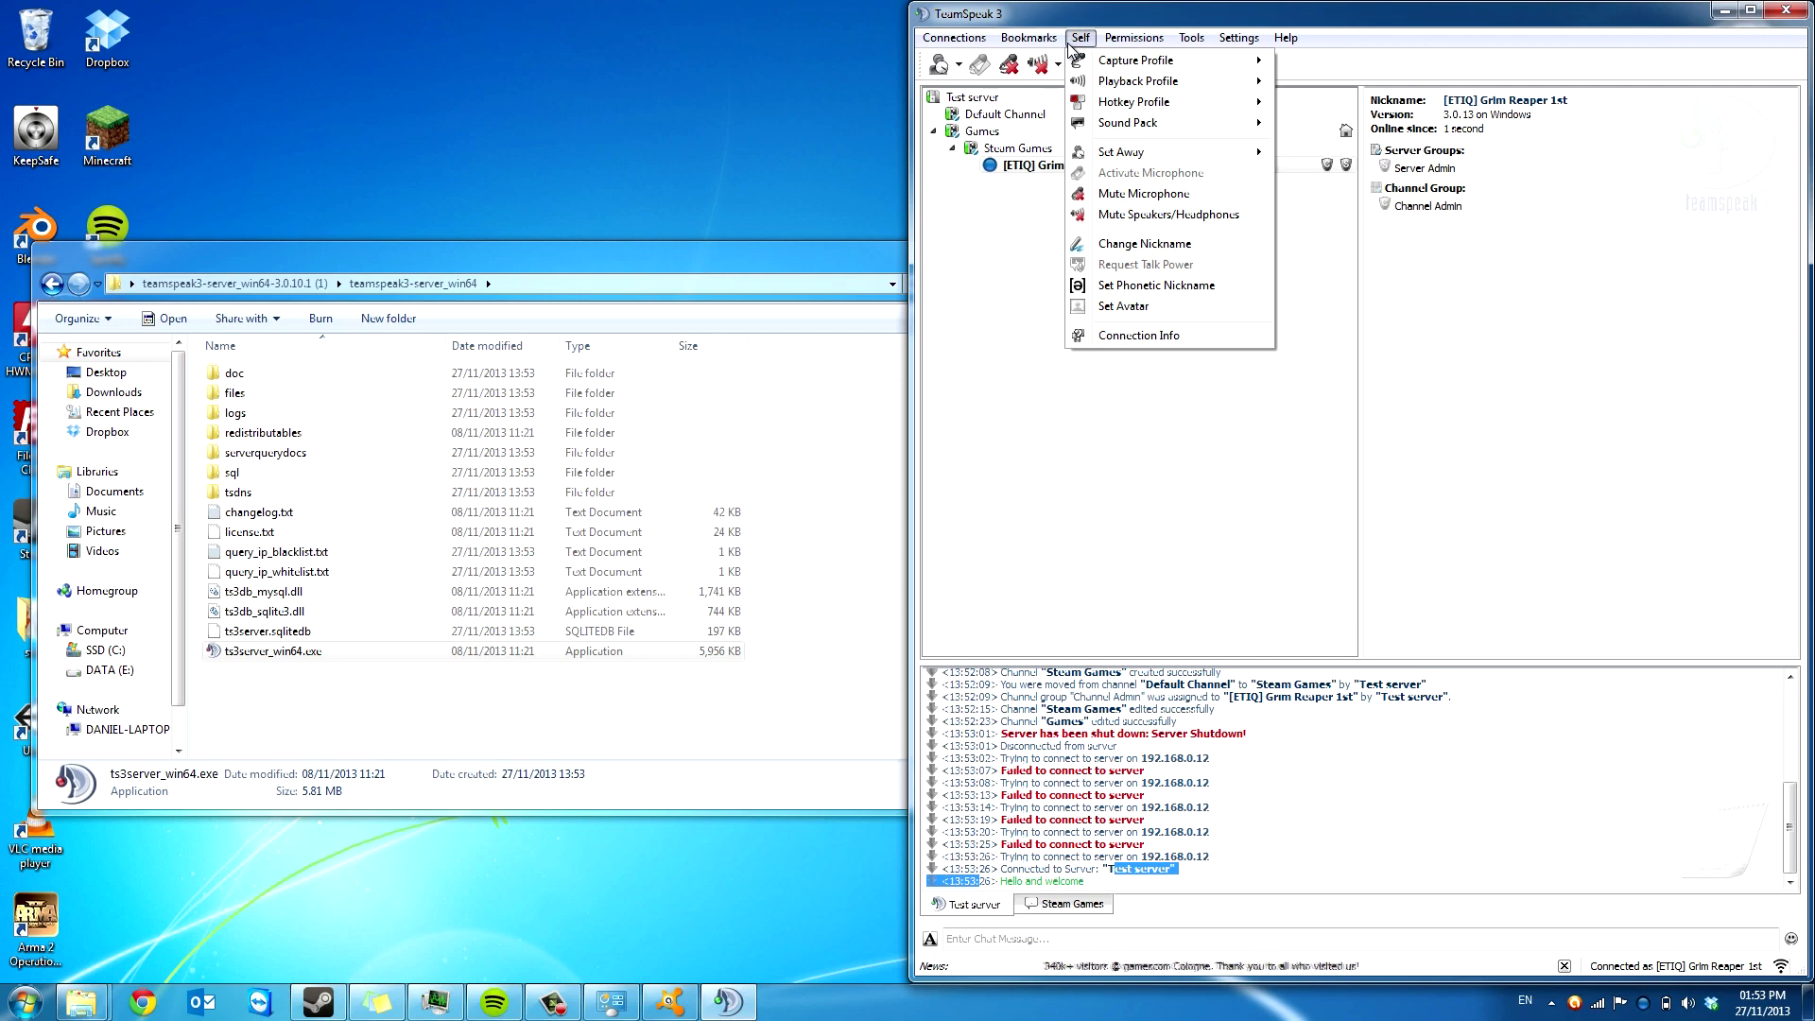
pyautogui.moveTo(974, 52)
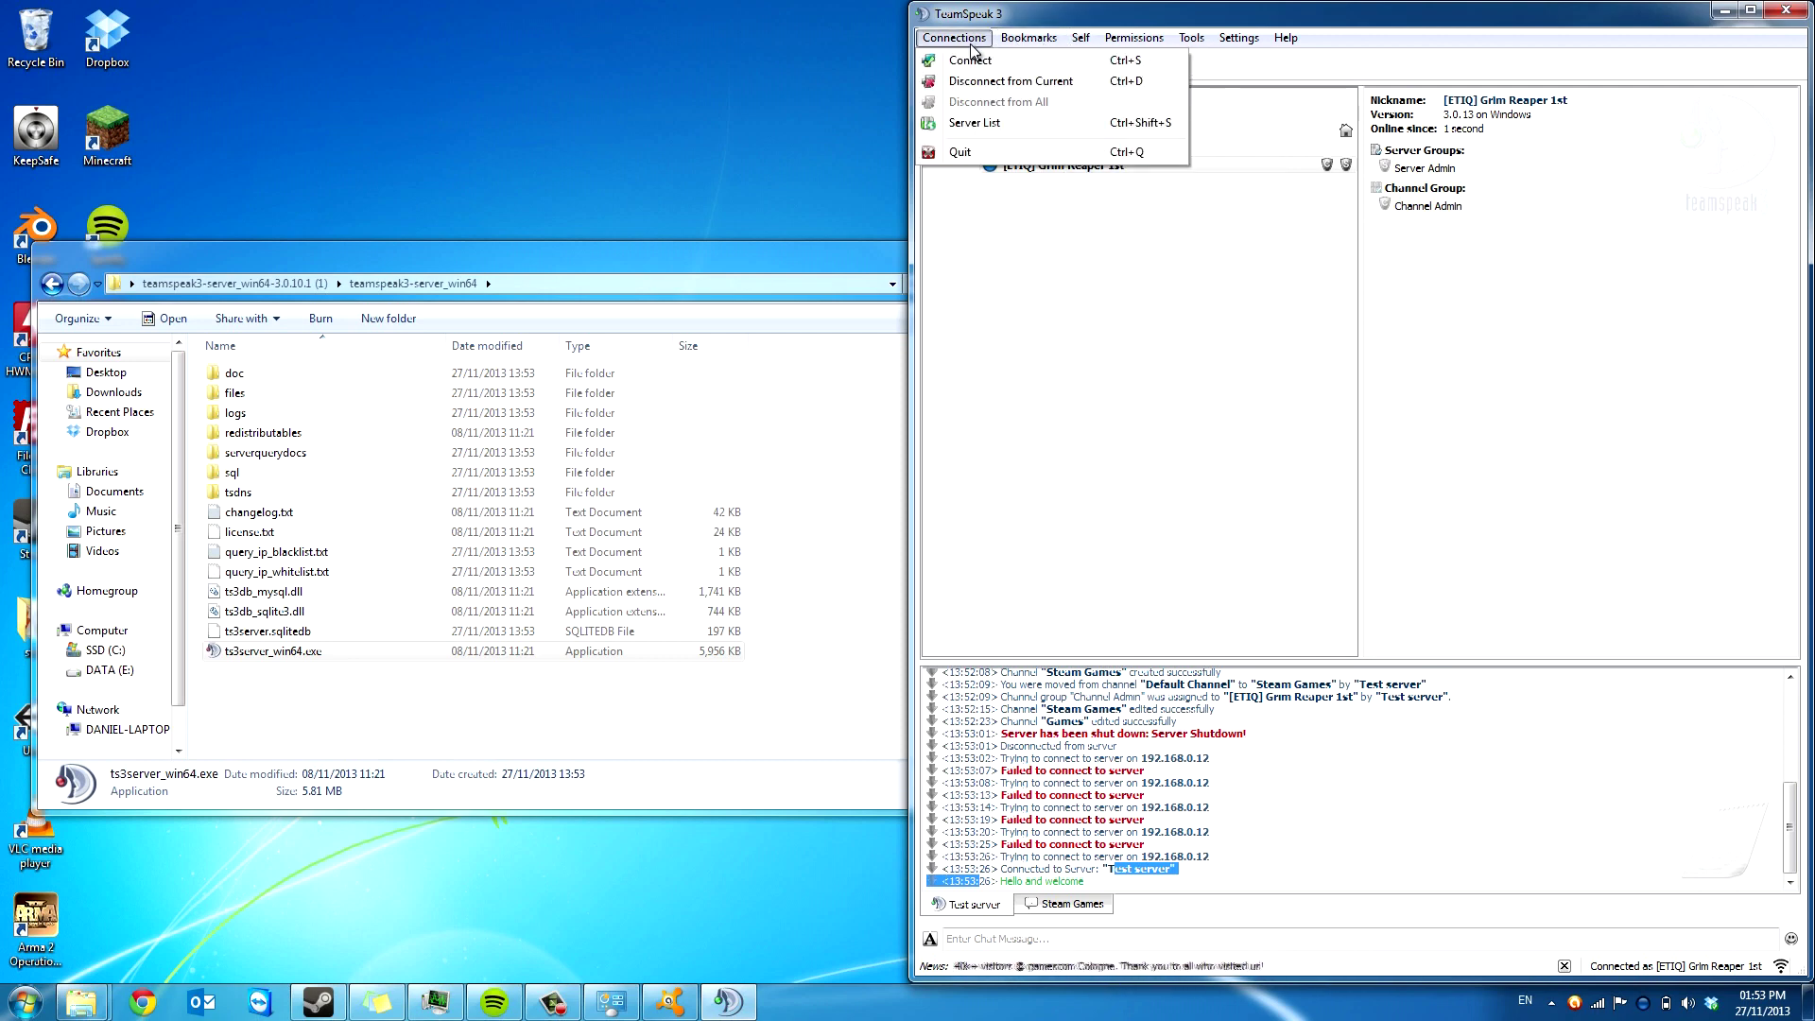
# - Use Set Avatar on your own client and pick steam.jpg from the Pictures library
pyautogui.click(1311, 272)
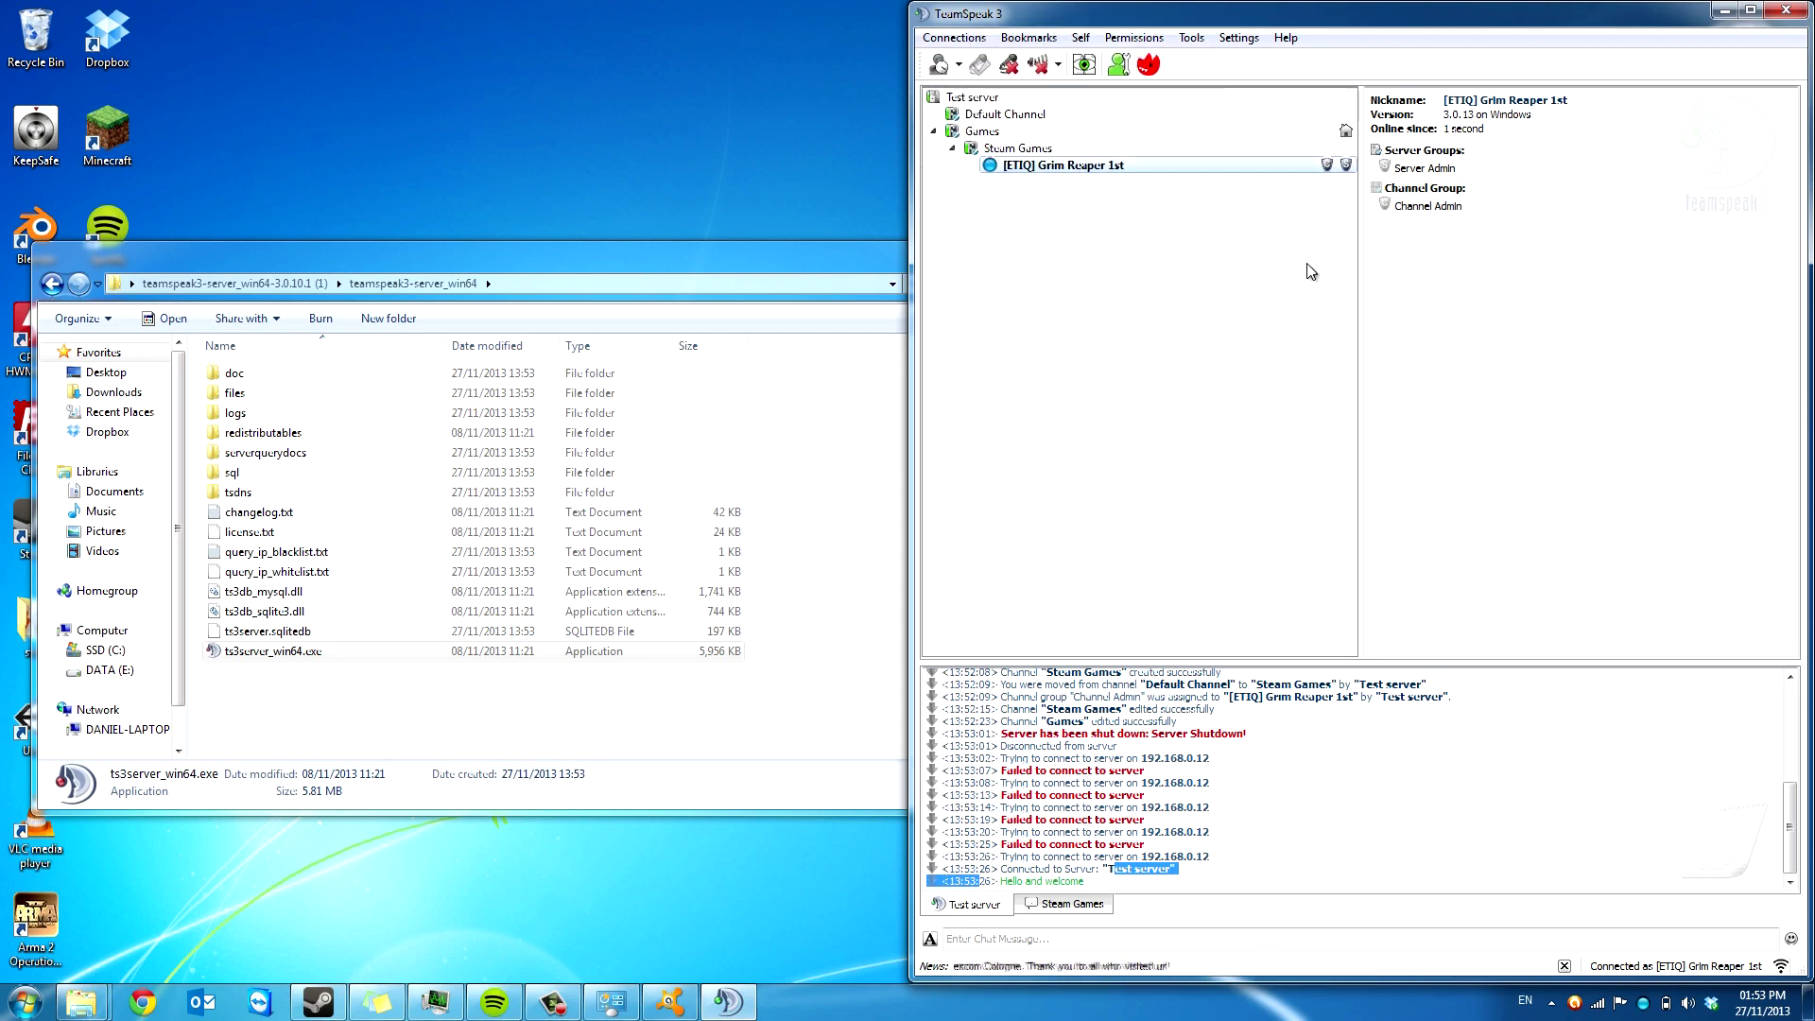
pyautogui.rightClick(1075, 168)
pyautogui.click(1140, 222)
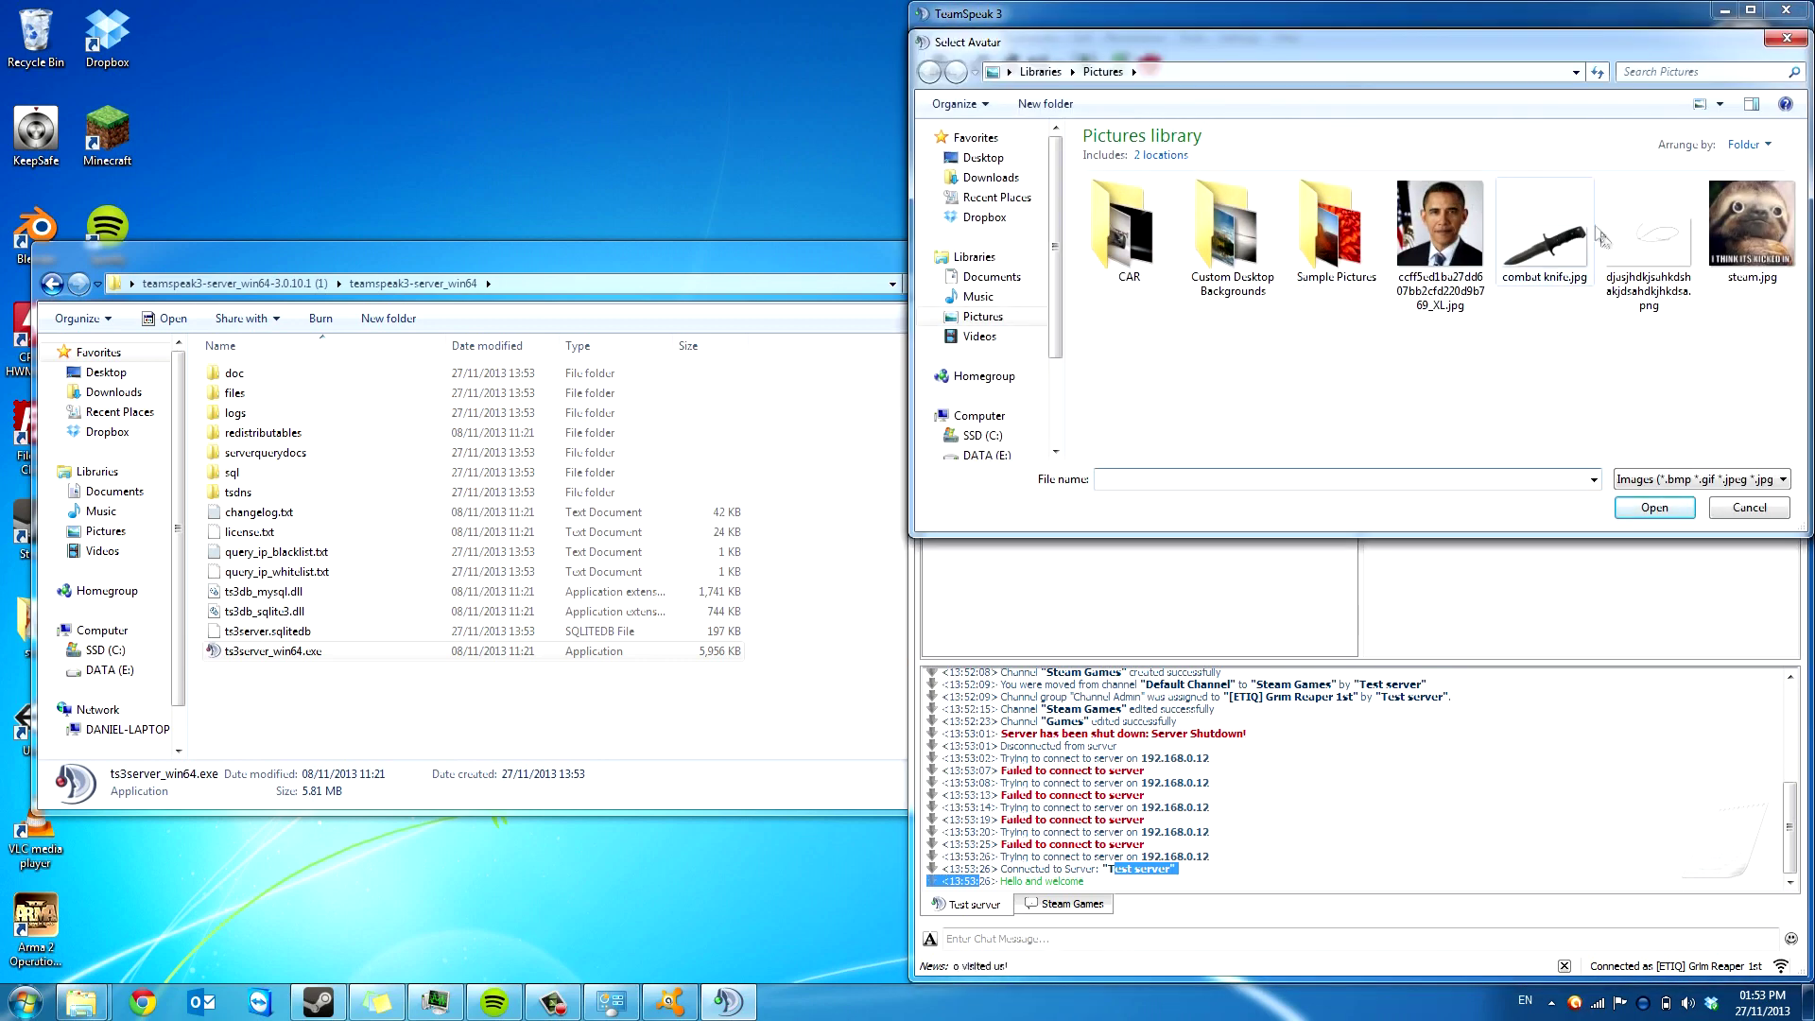
pyautogui.doubleClick(1755, 225)
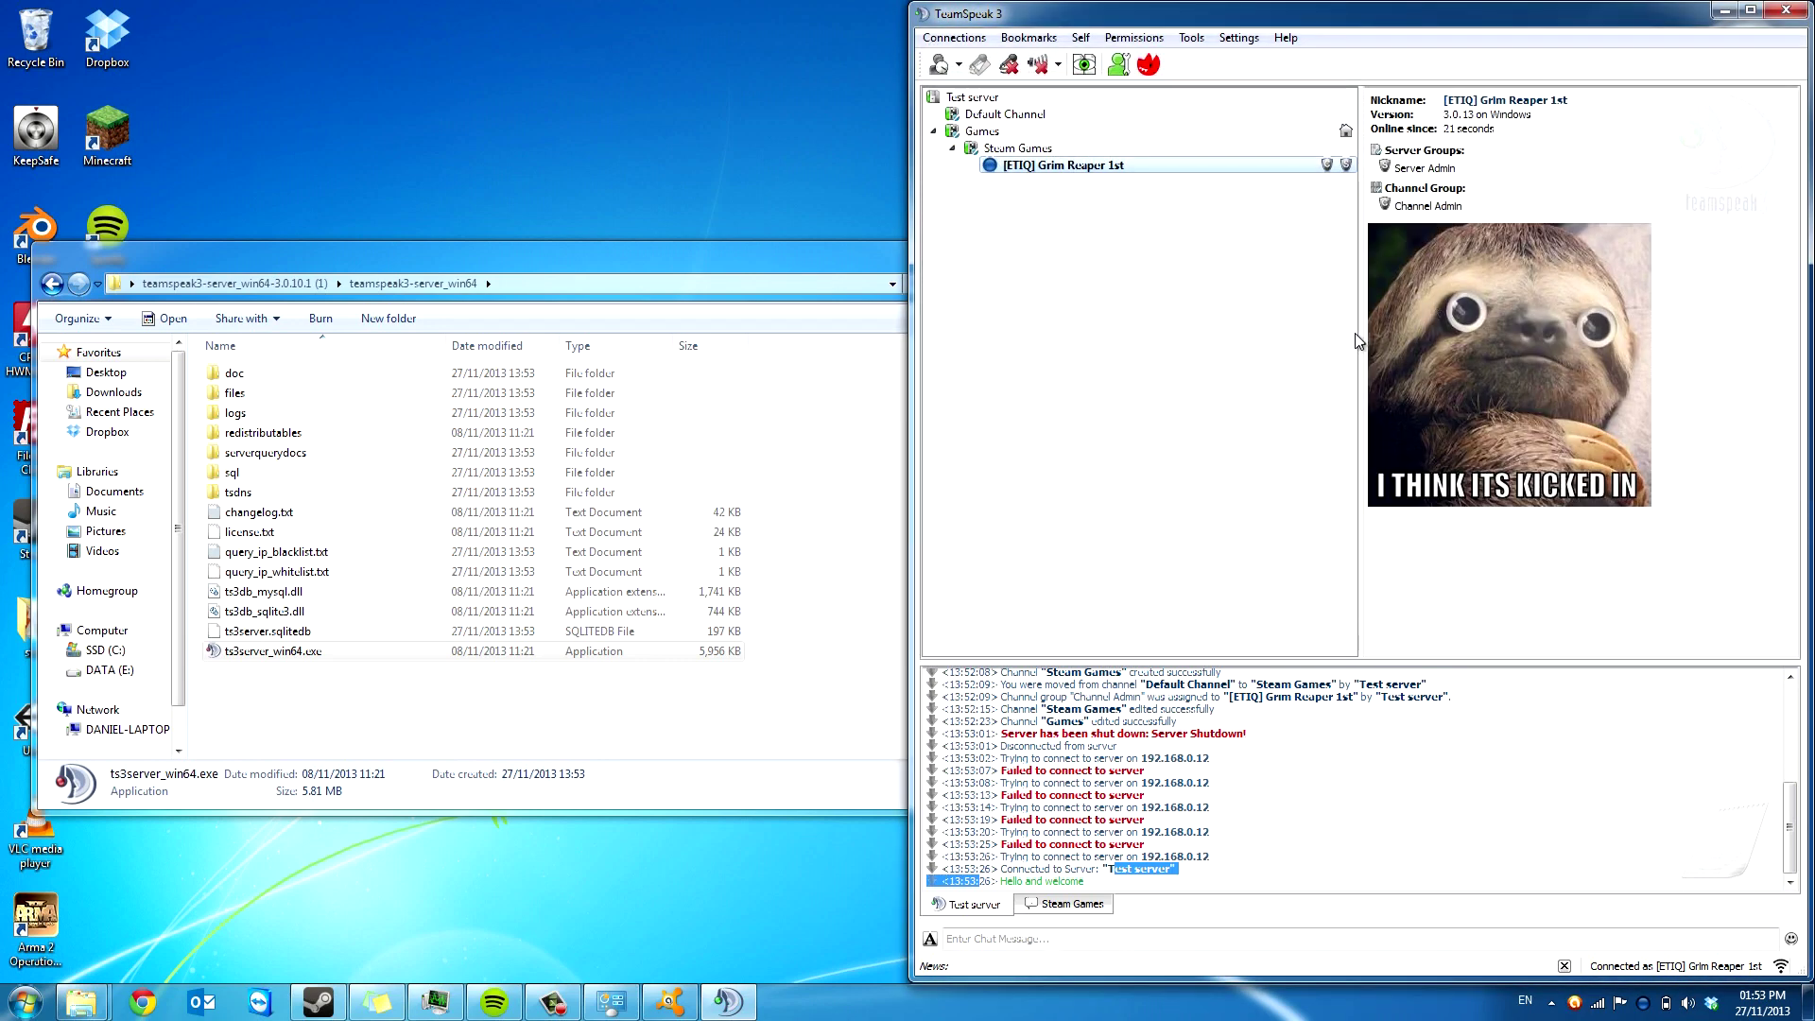